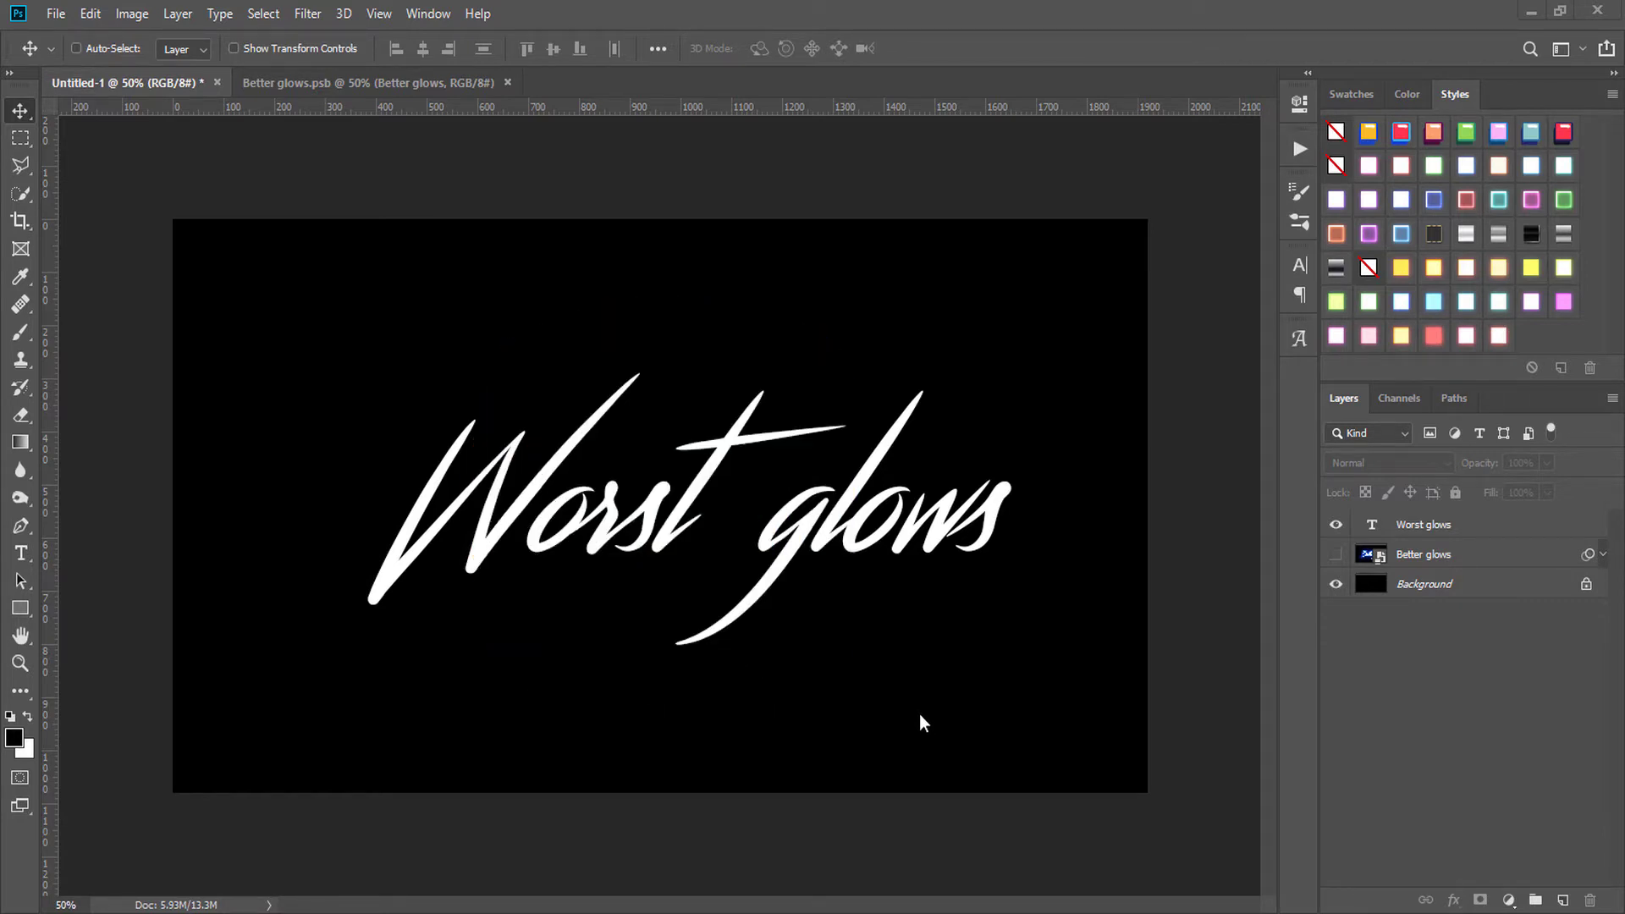
Add an Outer Glow to the Worst glows layer with glow colour #1ebdff.
click(1461, 530)
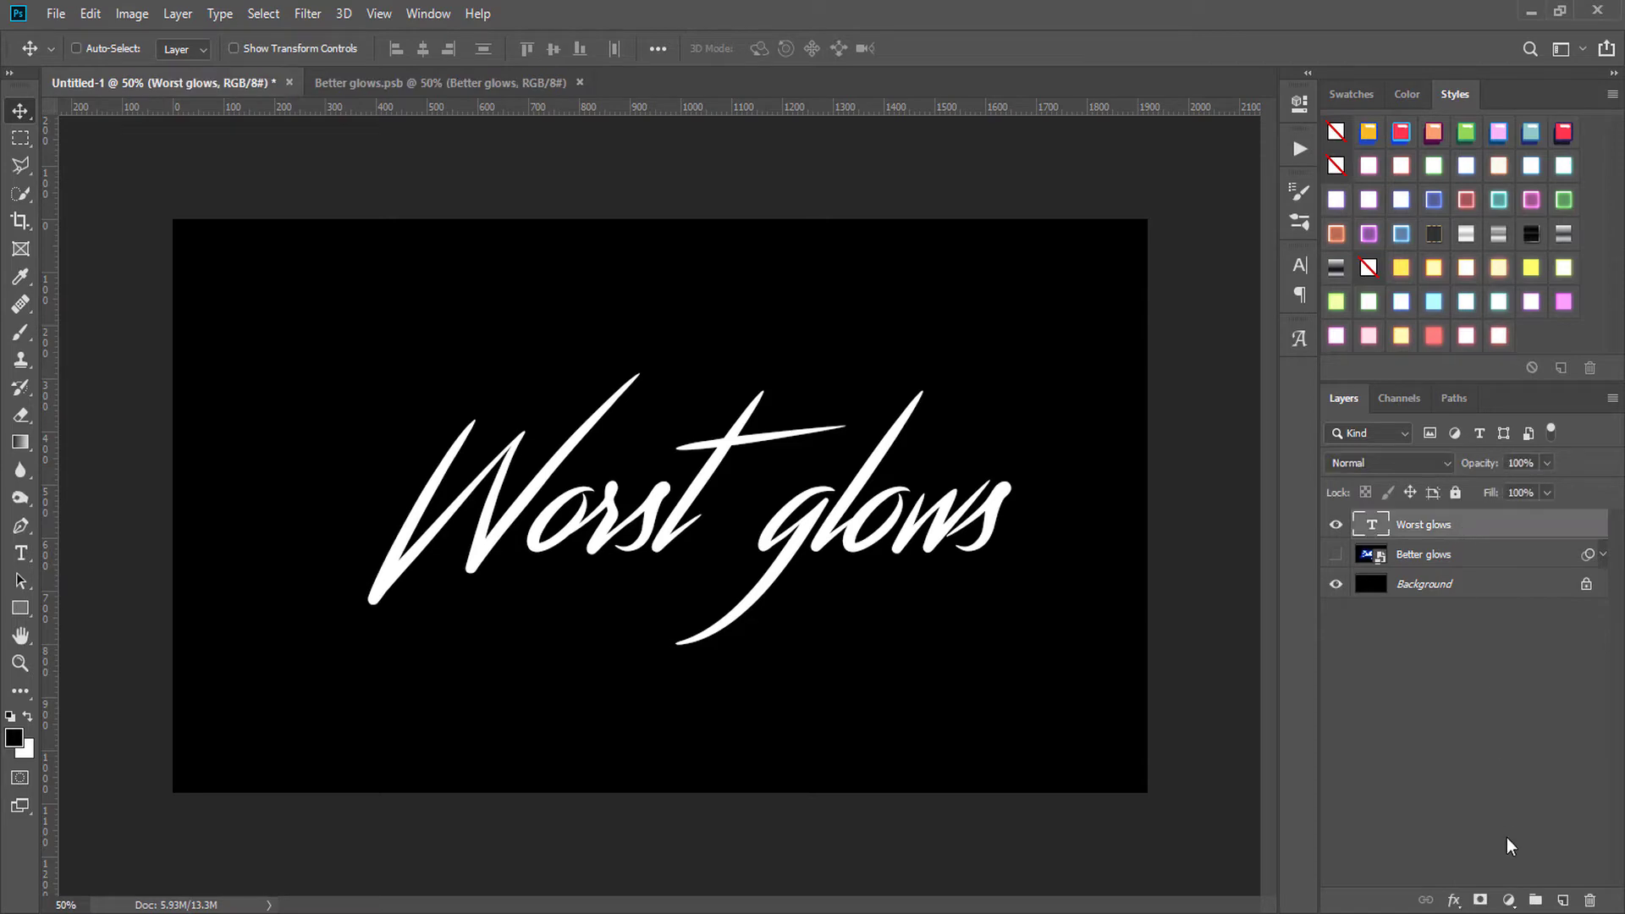
click(1454, 902)
click(1514, 860)
drag(931, 25, 1014, 46)
click(1234, 204)
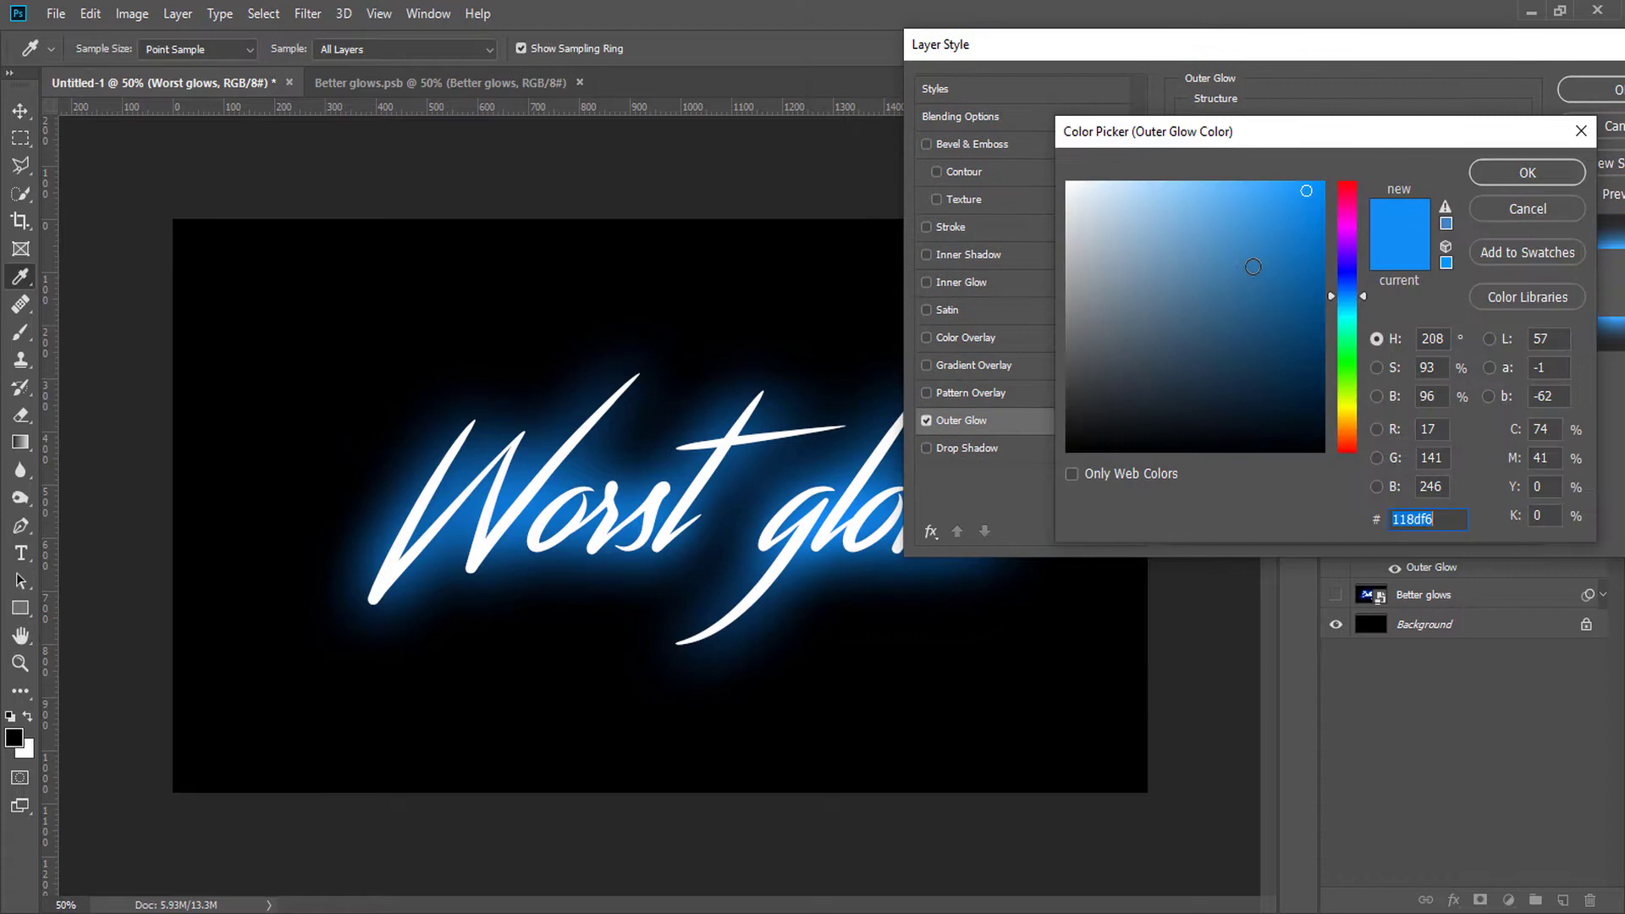
text(1ebdff)
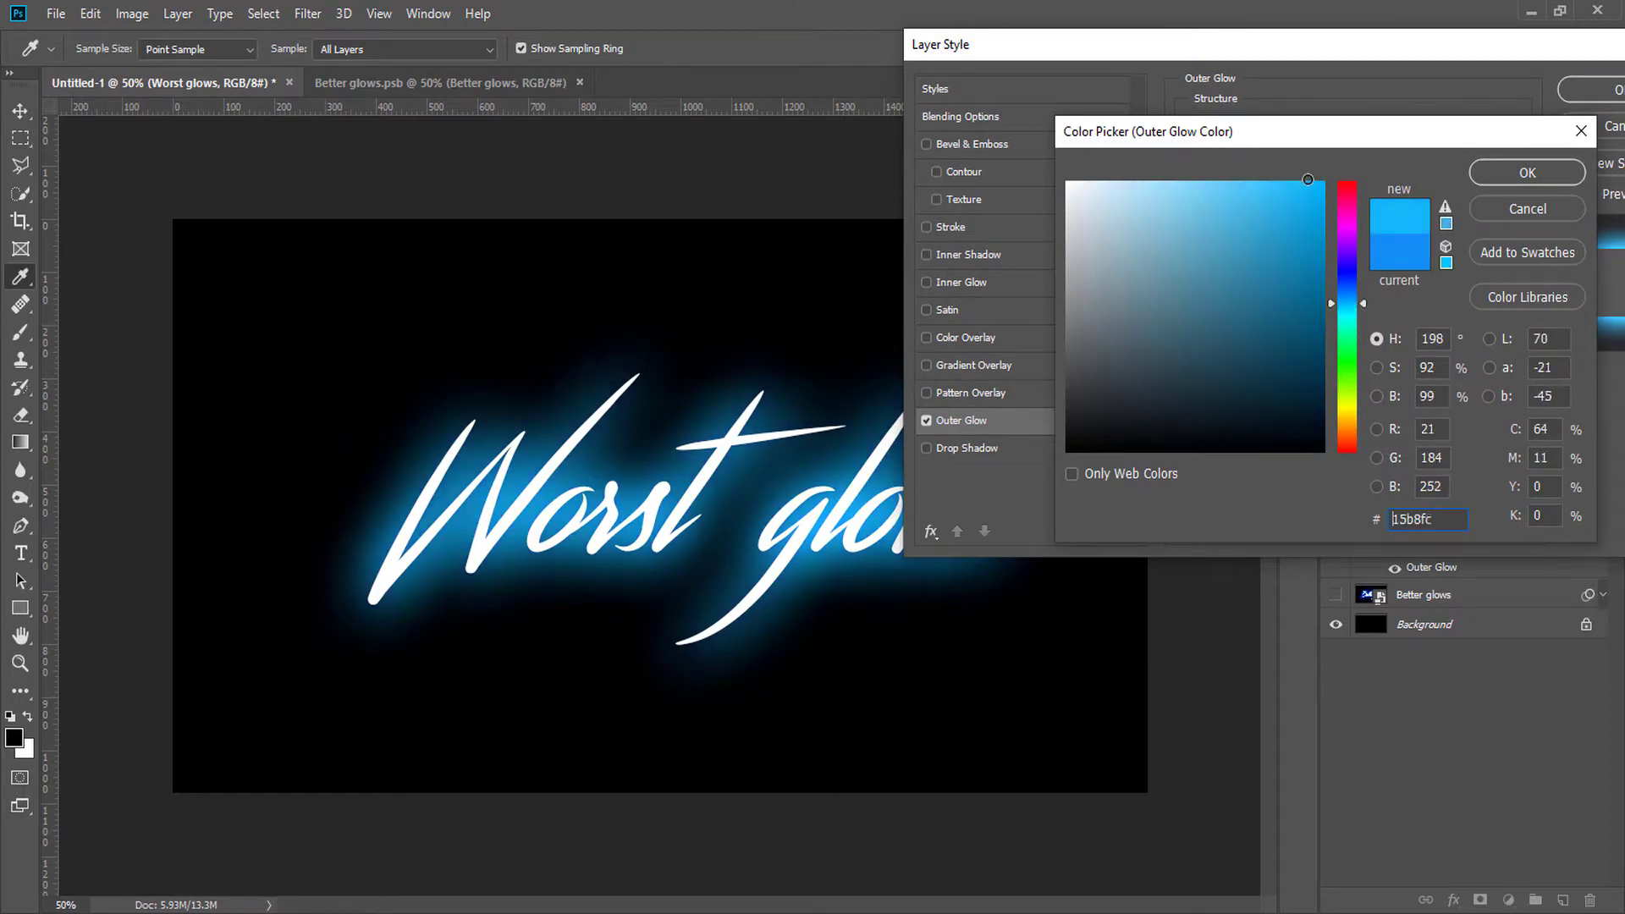
key(Return)
Widen the glow spread, change it to a deeper blue, and accept the effect.
mouse_move(1410, 288)
mouse_down()
mouse_move(1447, 287)
mouse_move(1401, 262)
mouse_move(1516, 254)
mouse_move(1442, 252)
mouse_move(1490, 279)
mouse_up()
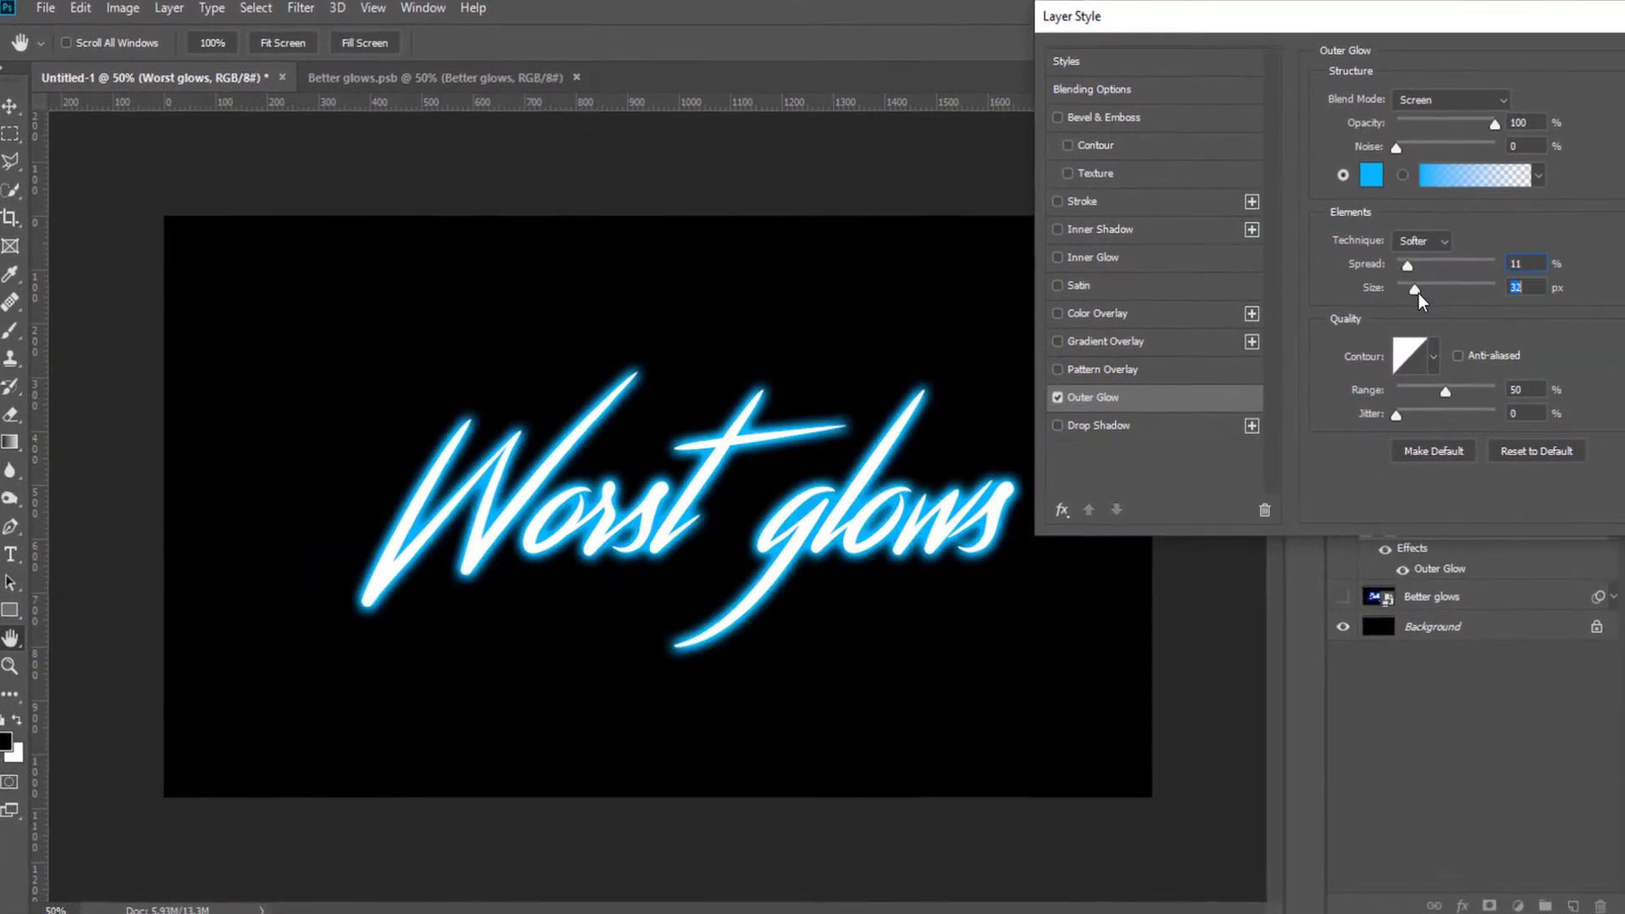
click(1376, 171)
click(1560, 157)
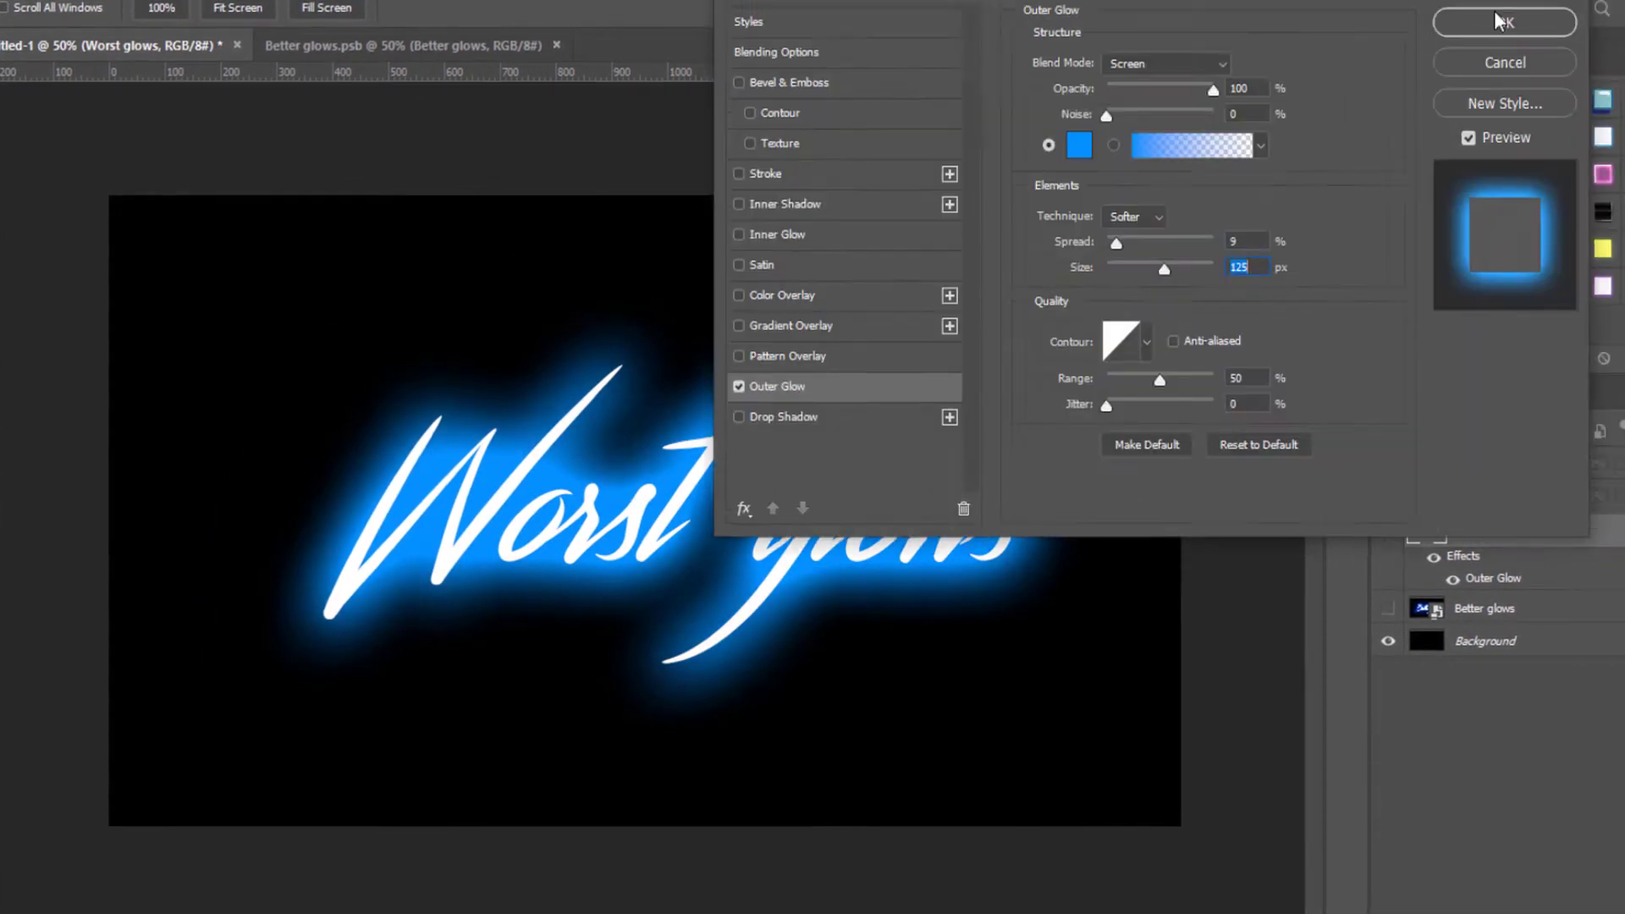
click(1498, 22)
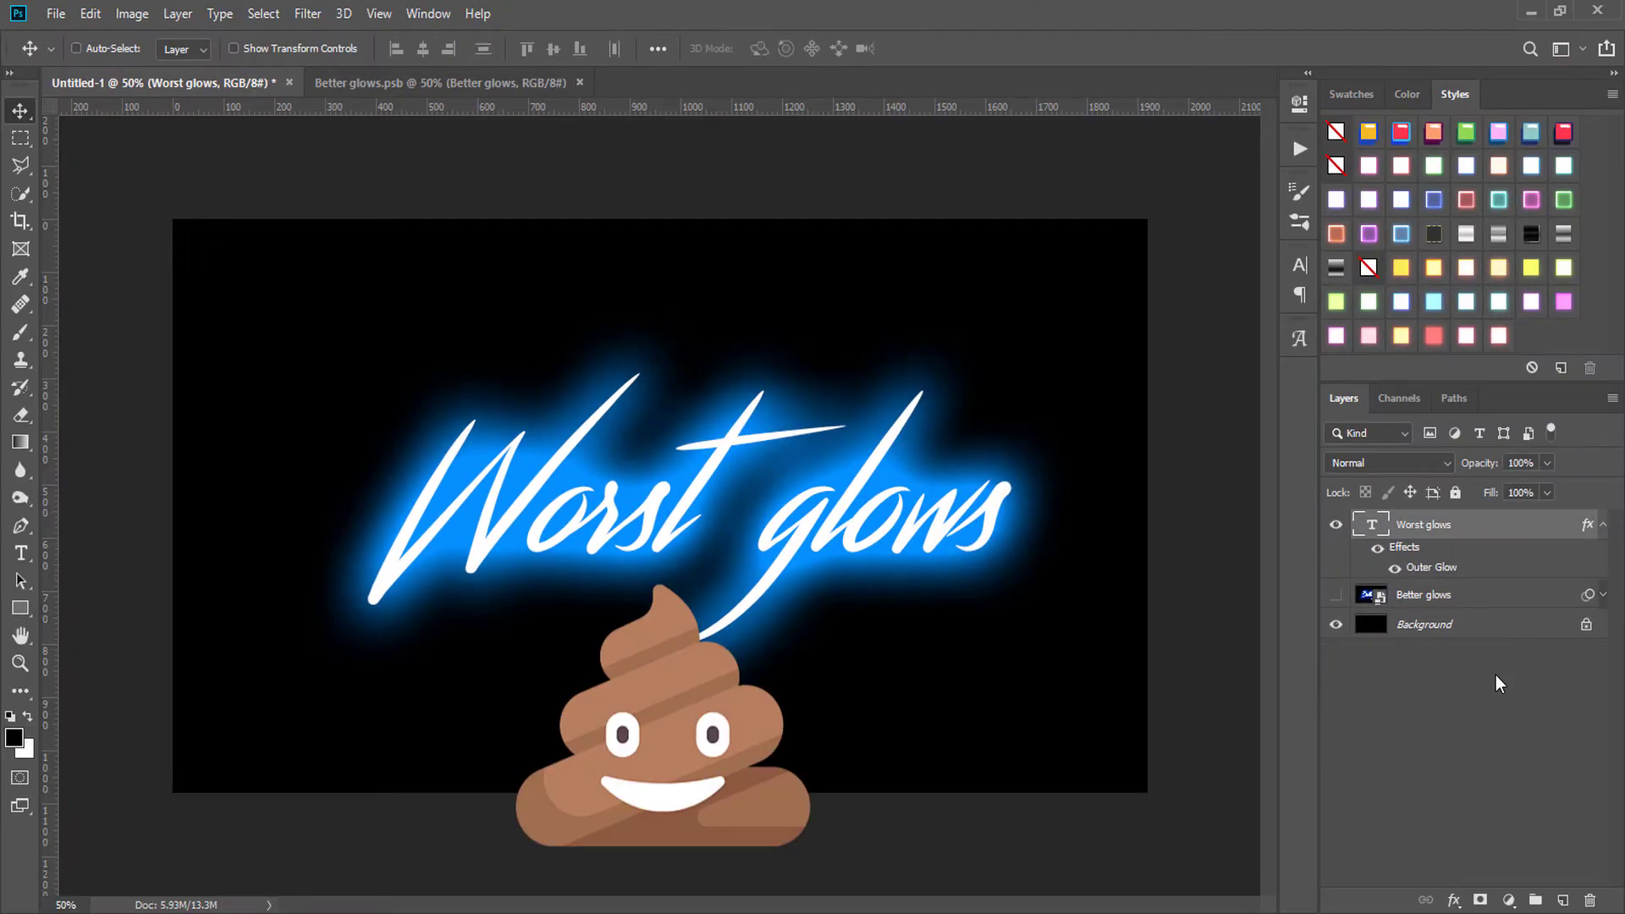
Hide the Worst glows layer and show the Better glows layer to compare.
click(1336, 525)
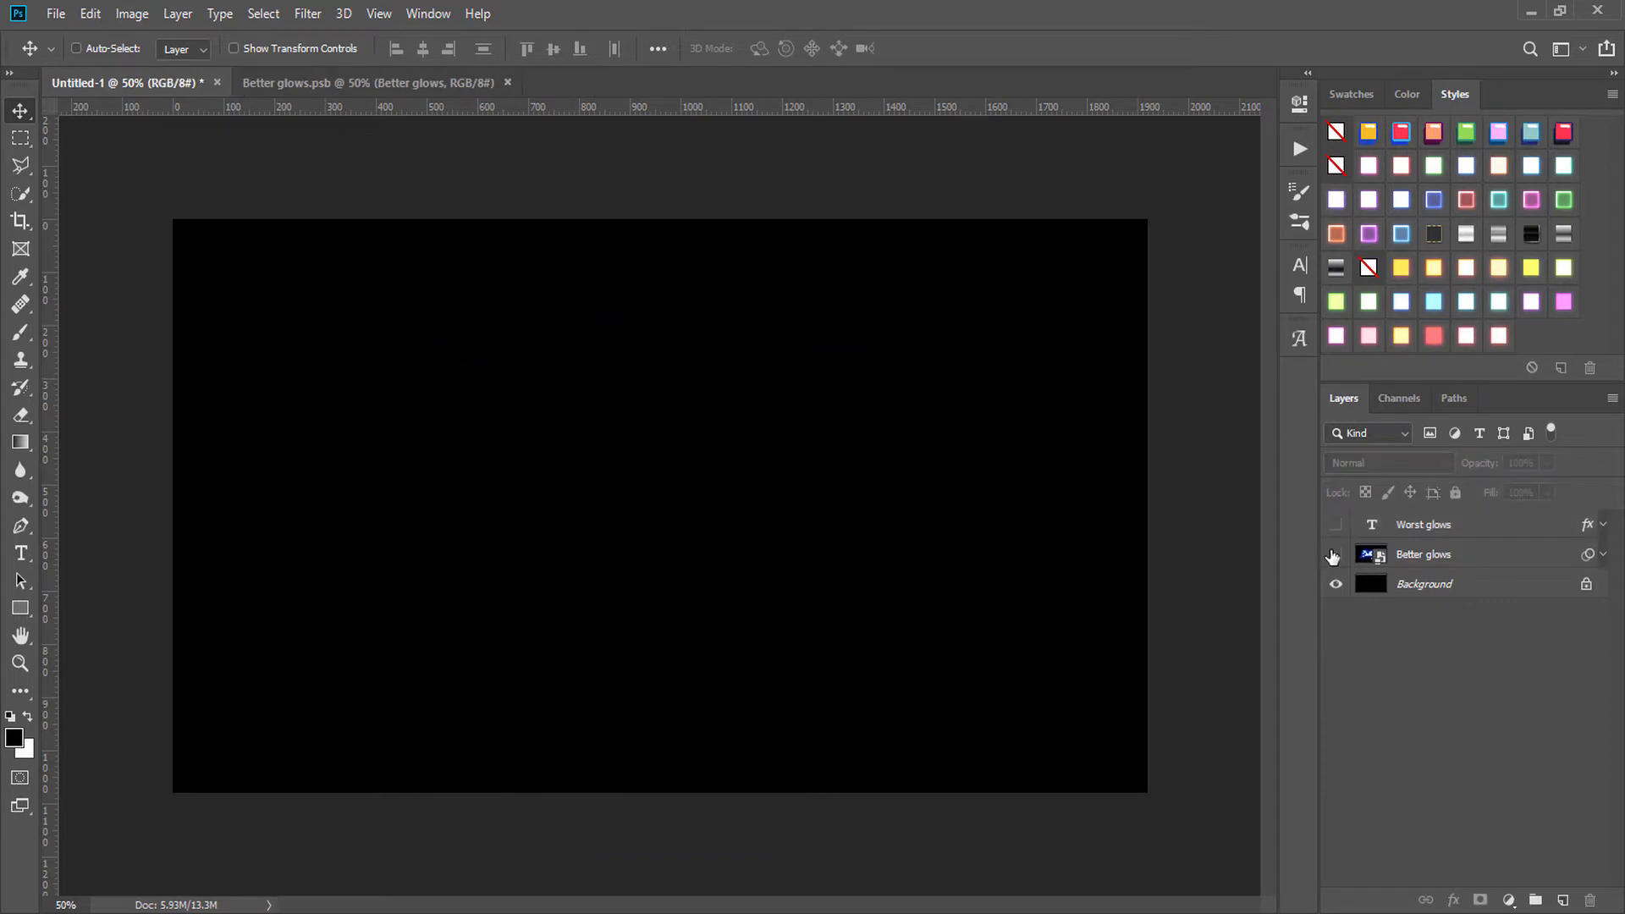
click(1335, 557)
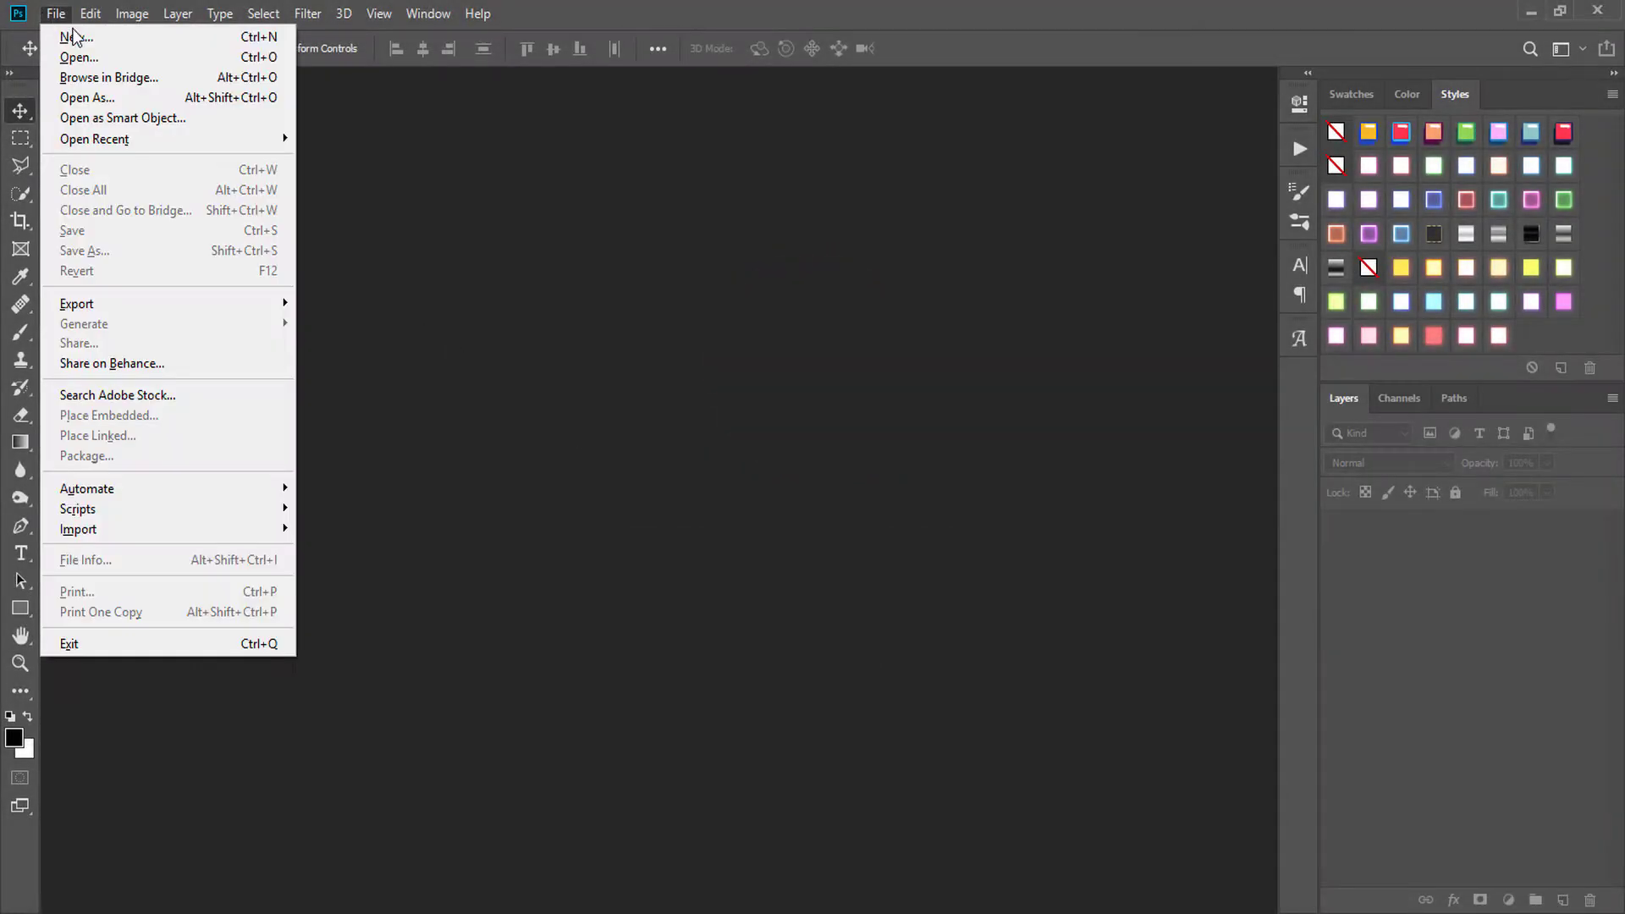
Create a new 1920×1080 document from the Film & Video HDTV 1080p preset.
click(745, 213)
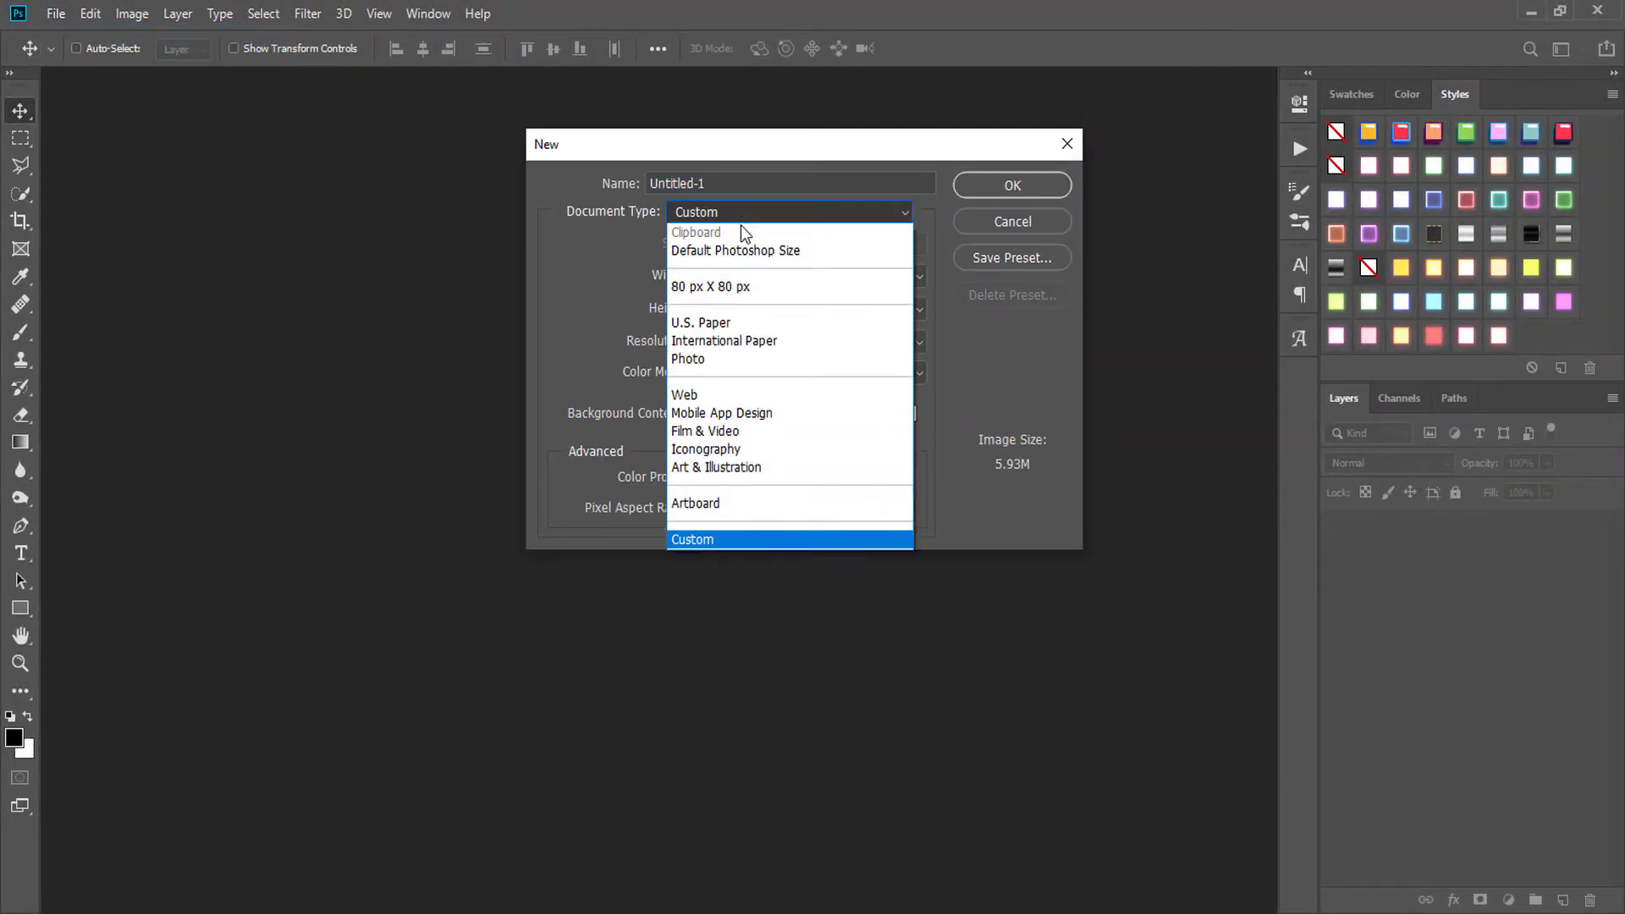
click(734, 431)
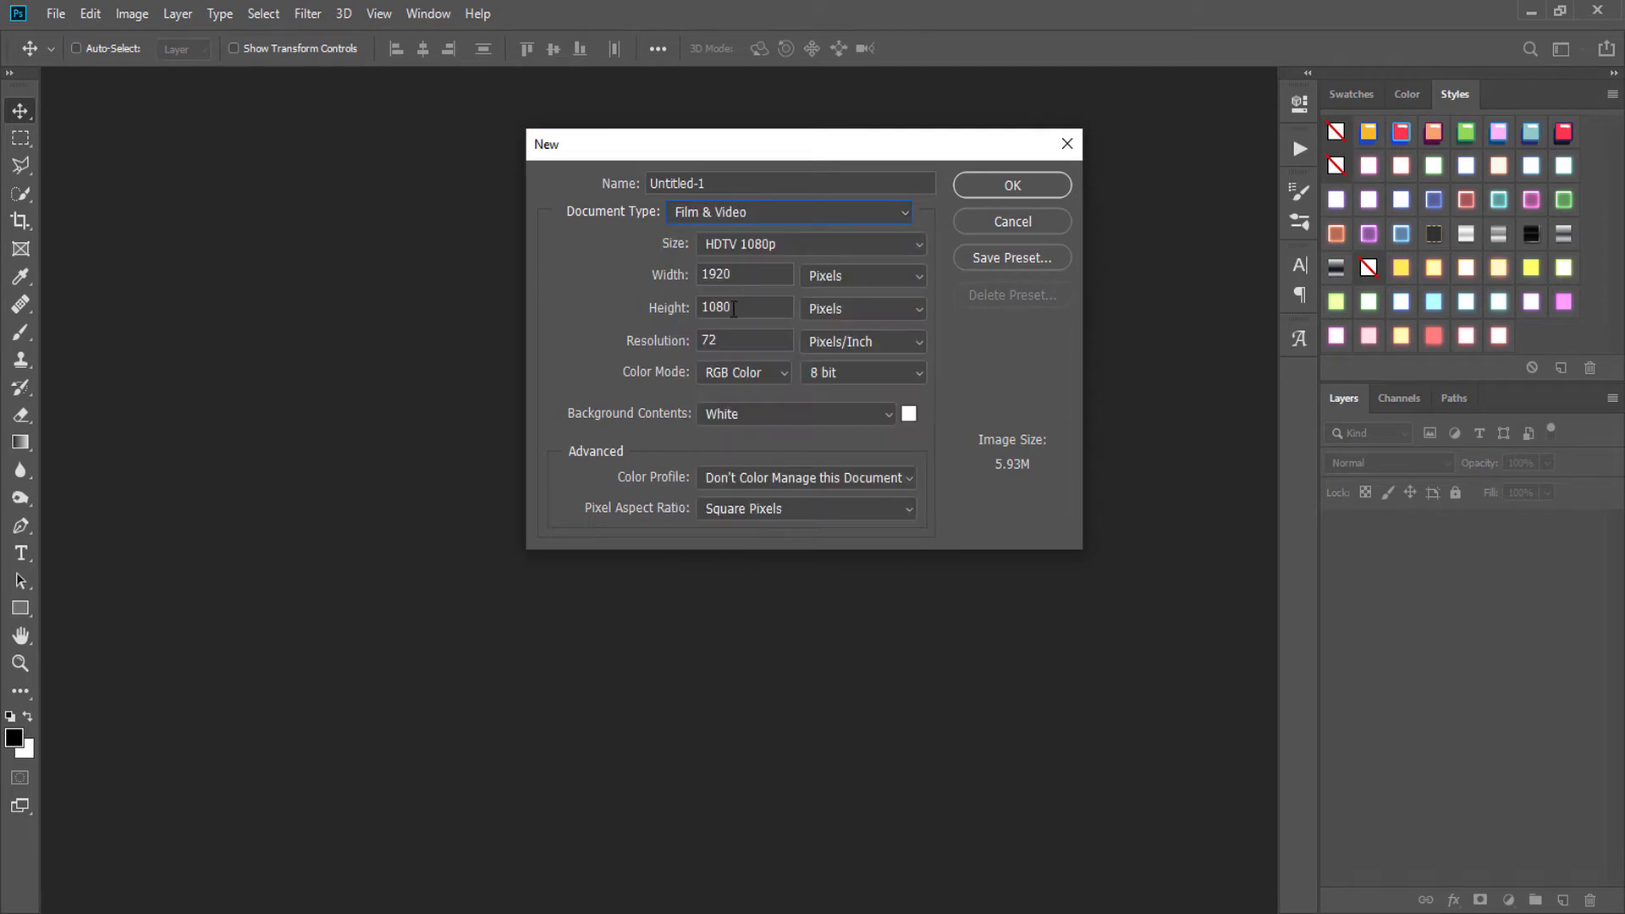
click(974, 185)
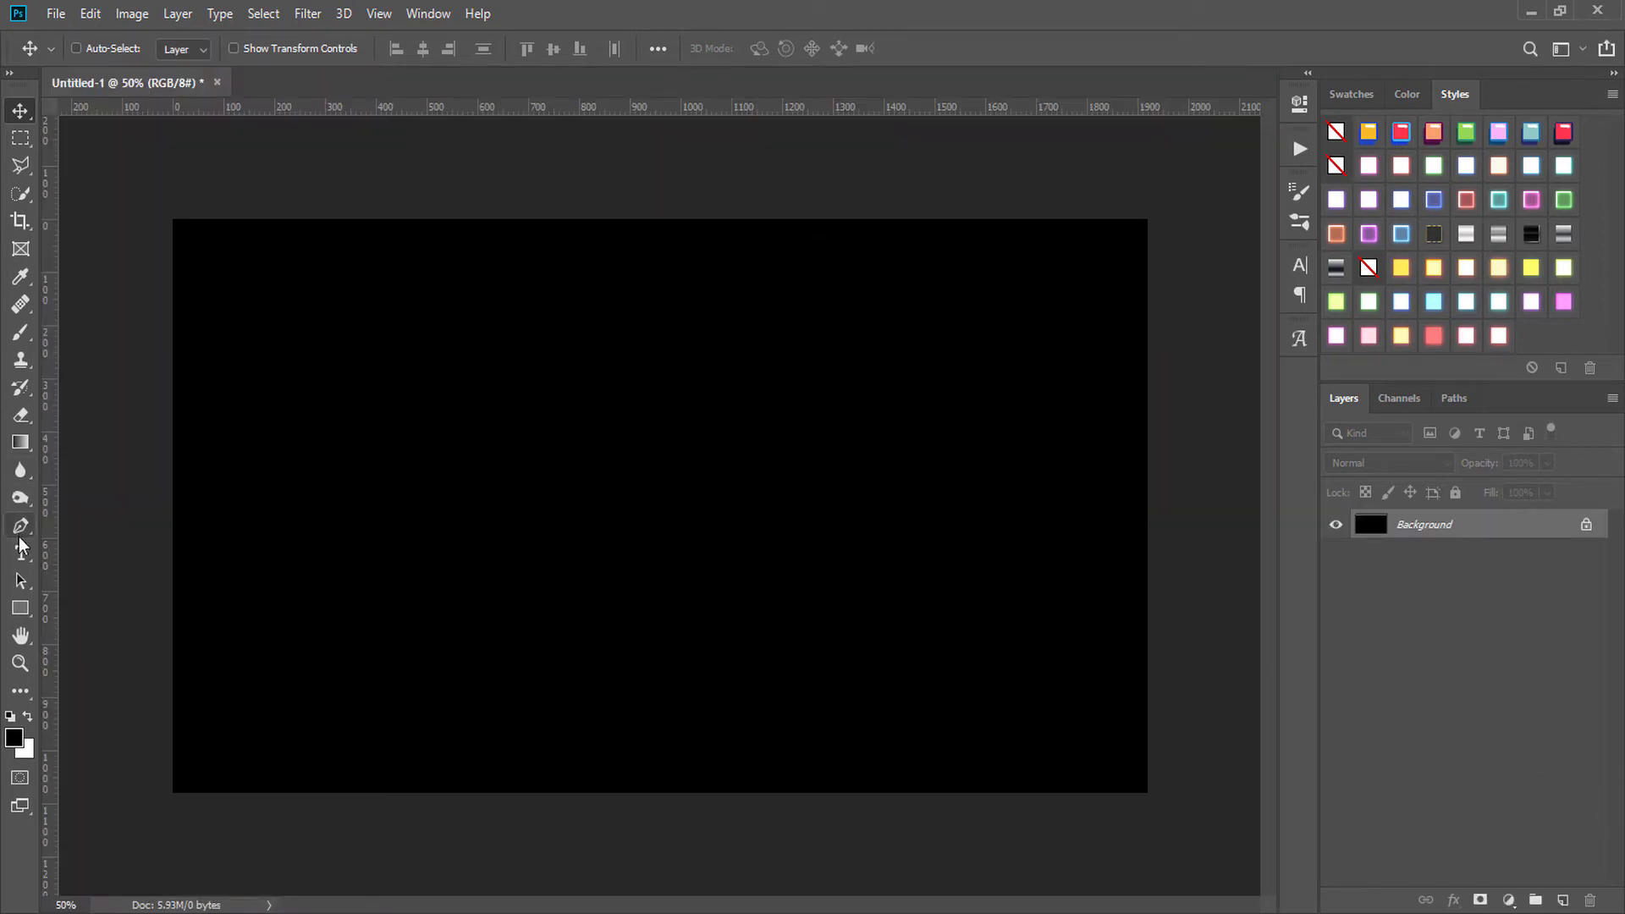
Type 'Better glows' near the canvas centre and enlarge its font size.
click(21, 553)
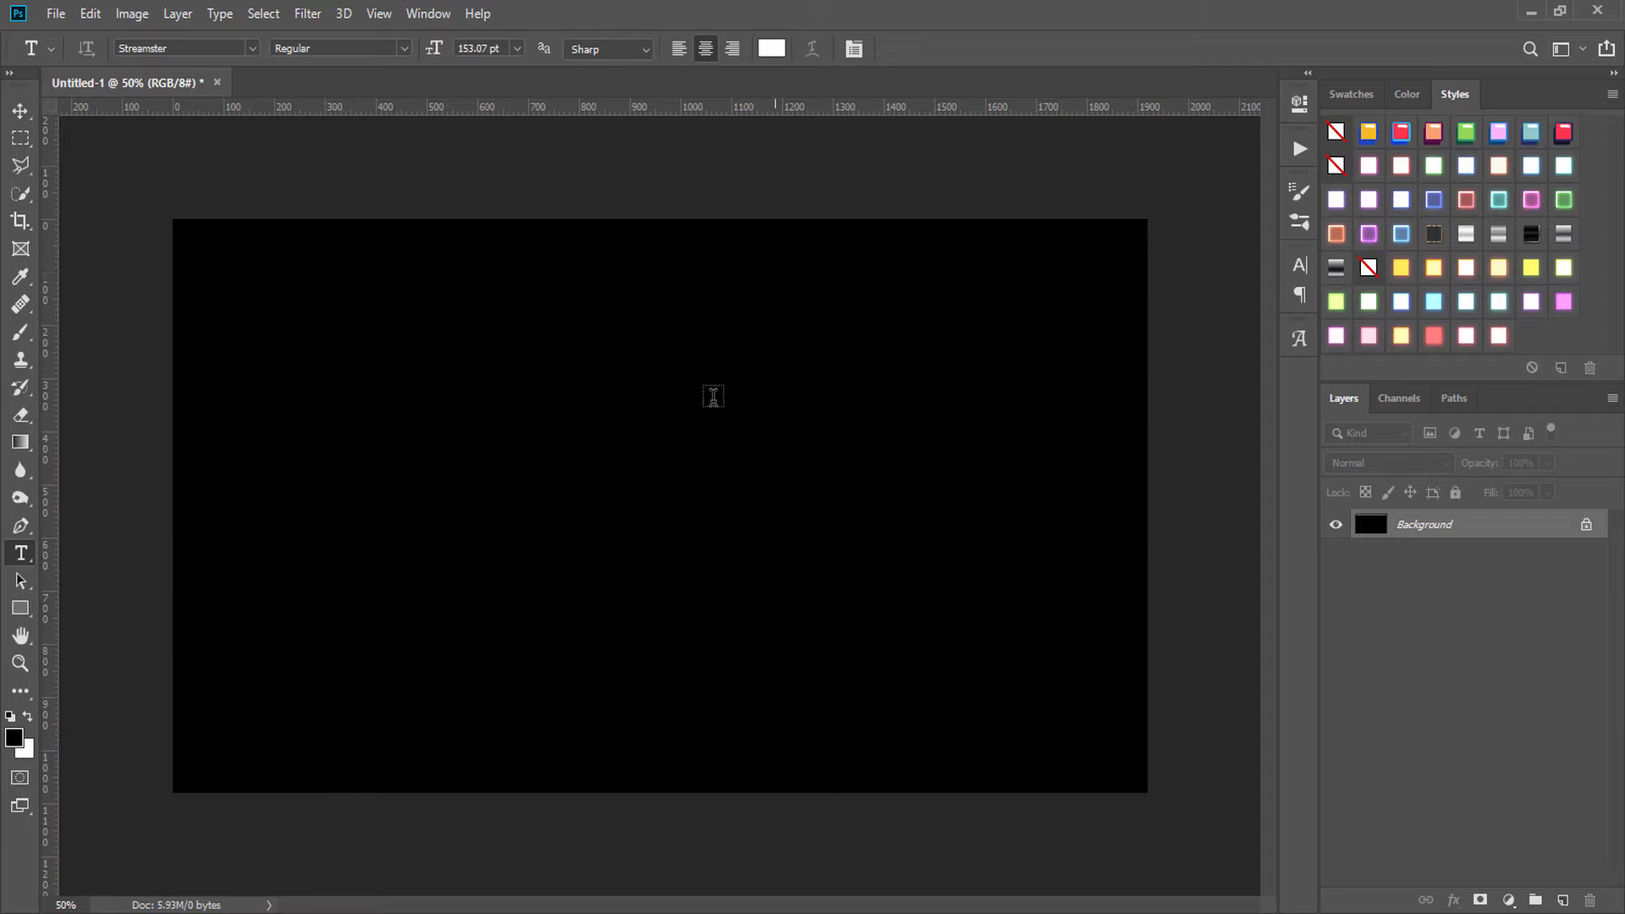
click(458, 508)
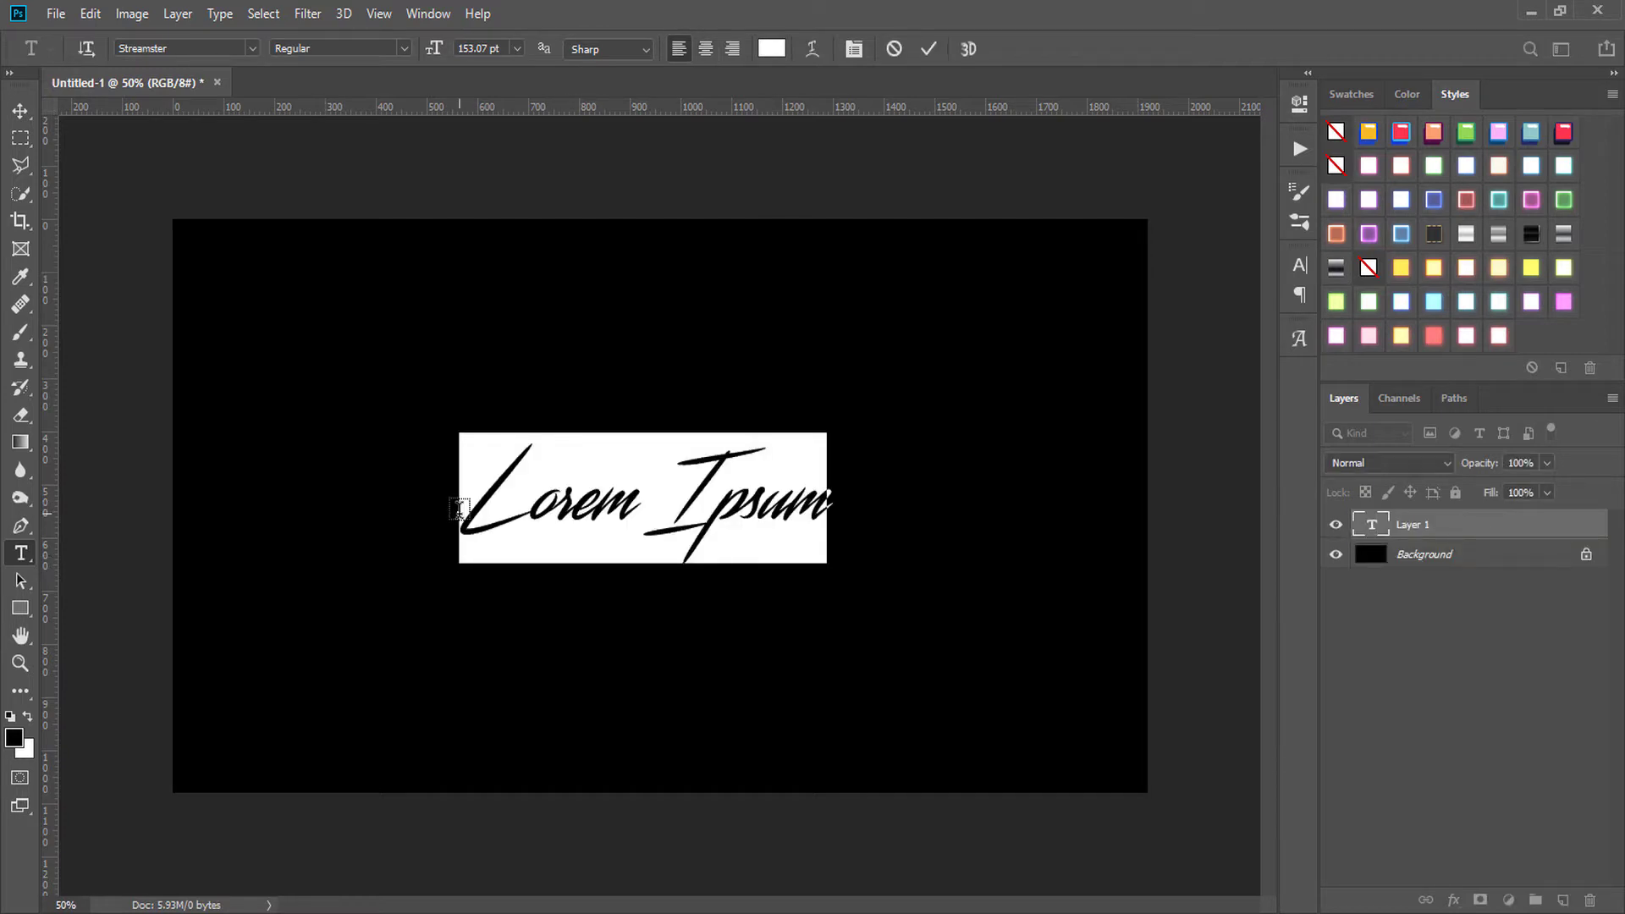
text(Bett)
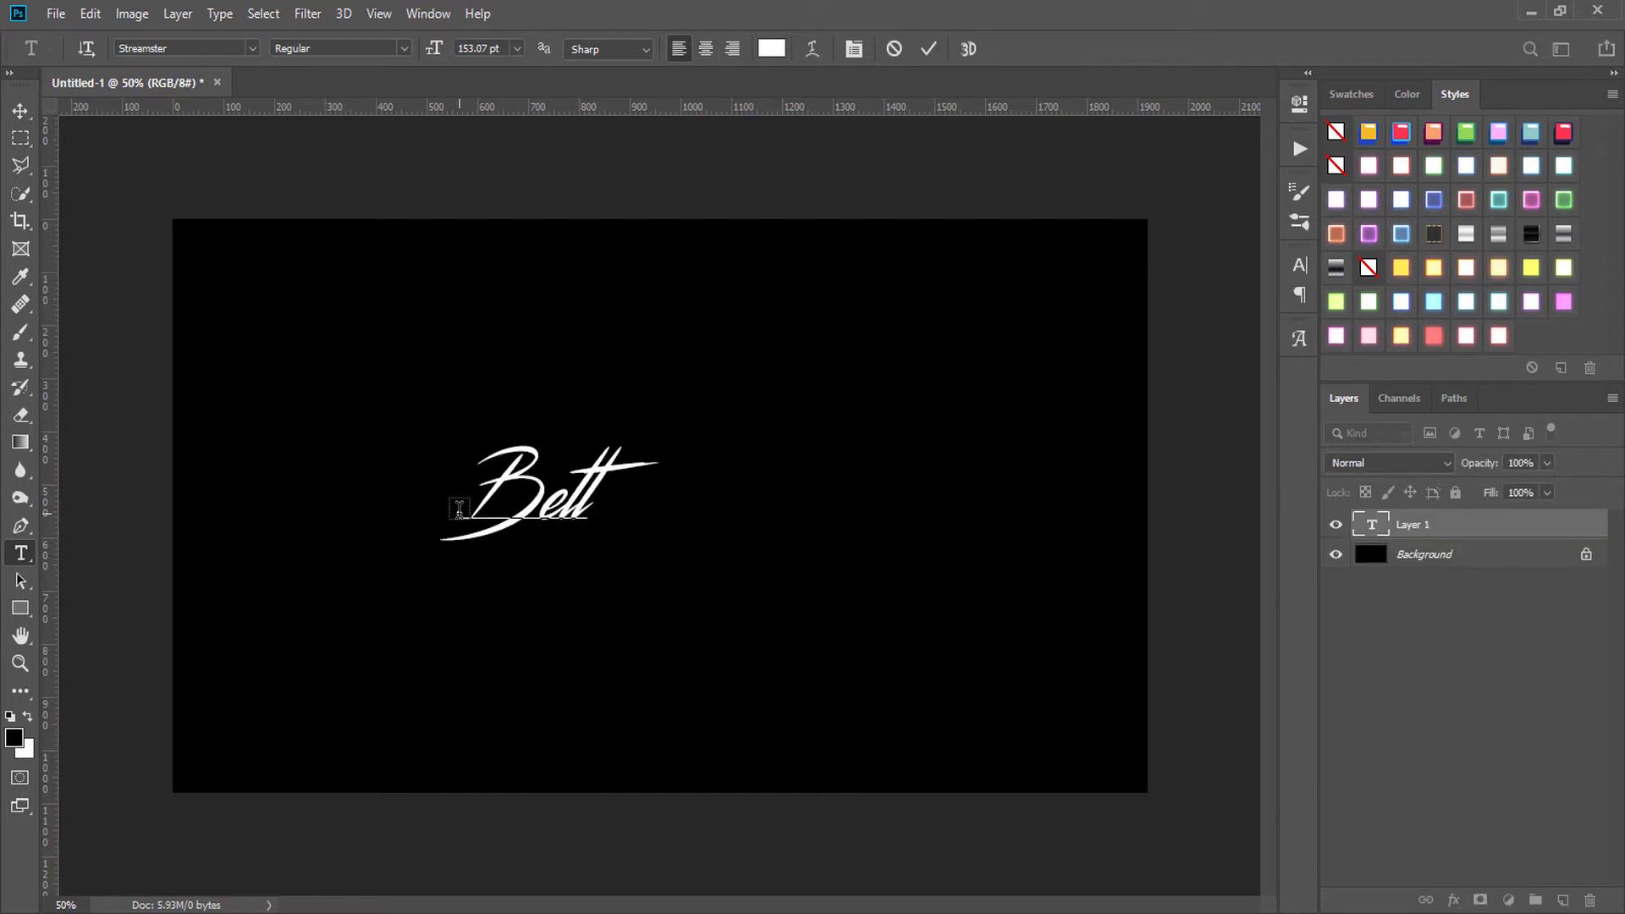
text(er glo)
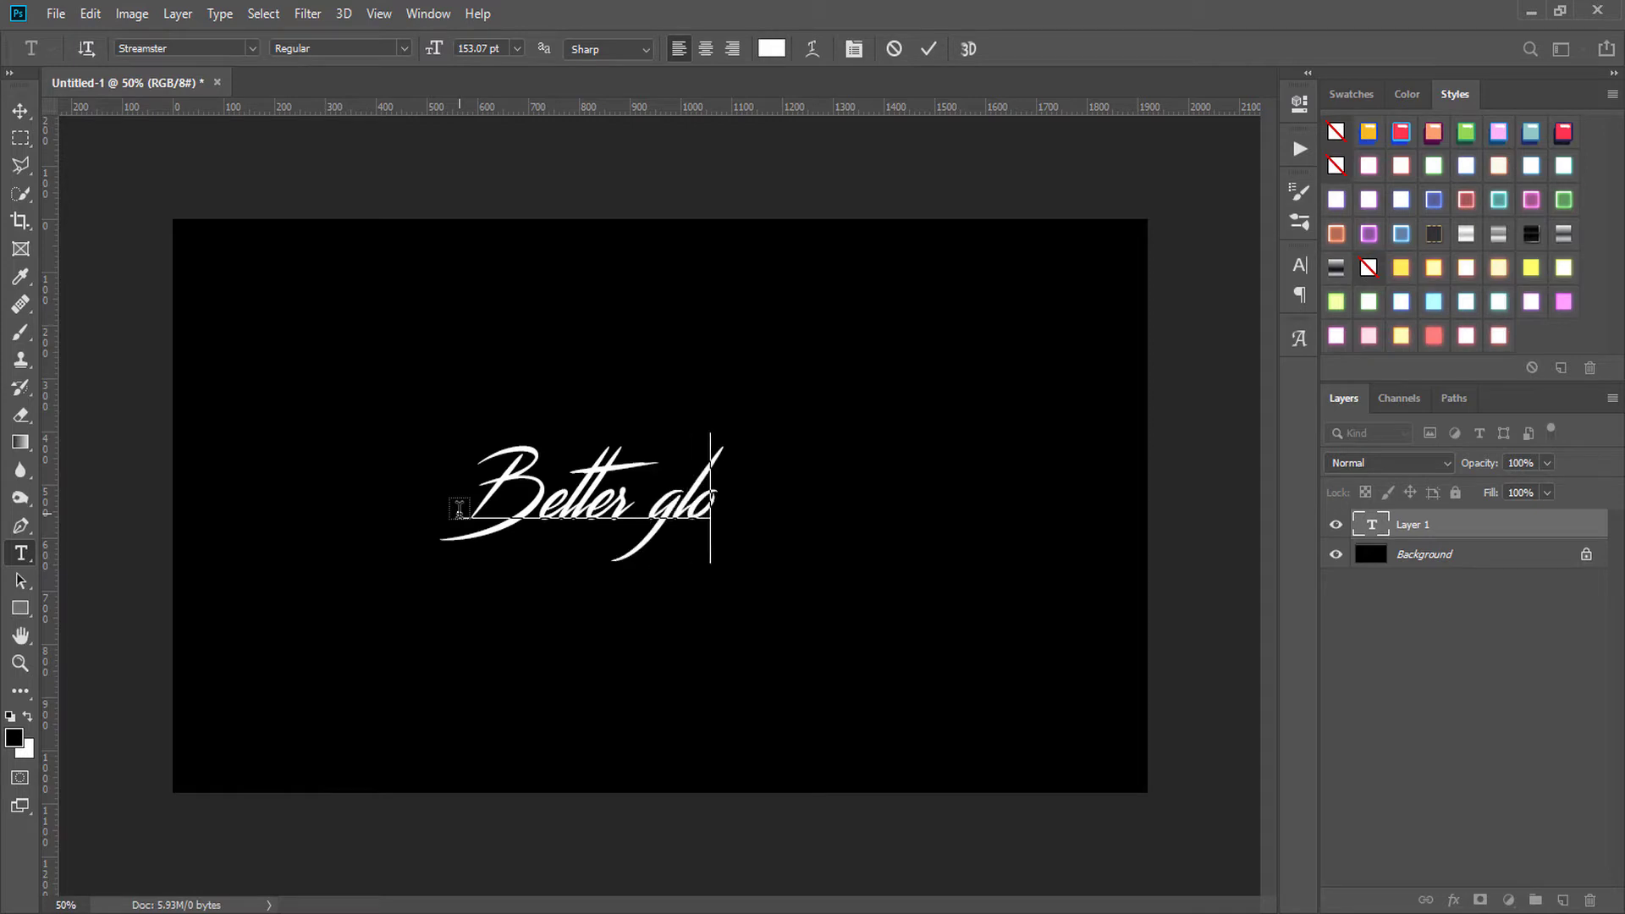
text(ws)
double_click(590, 474)
click(590, 474)
drag(433, 48, 709, 54)
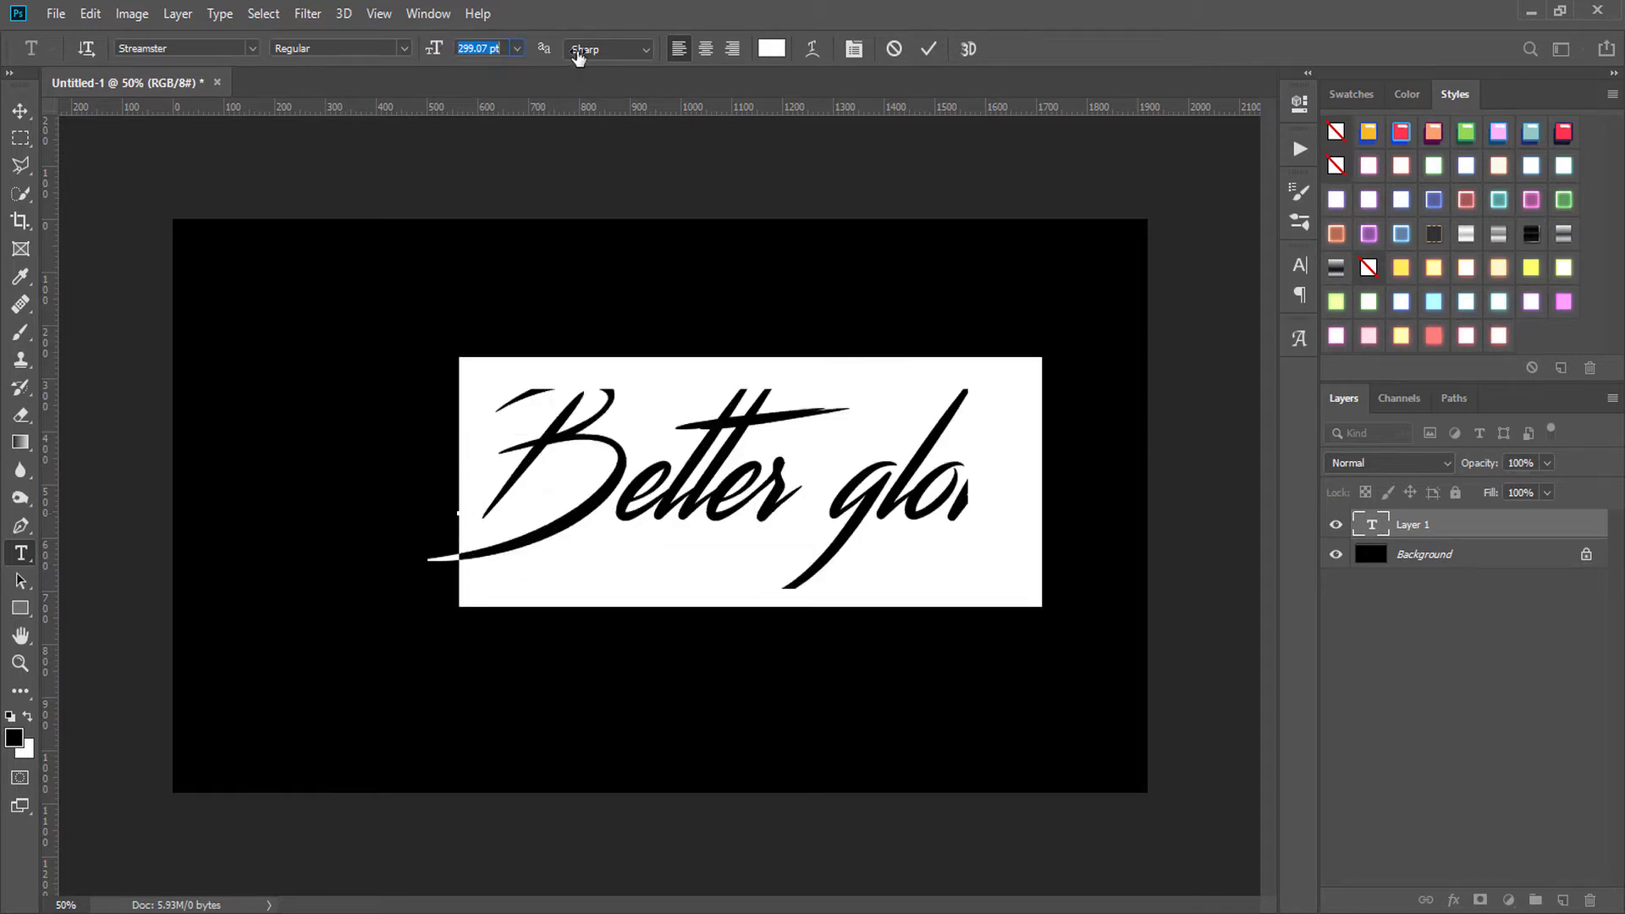
click(931, 51)
Scale the text up with Free Transform and centre it on the canvas.
key(v)
drag(605, 421, 774, 478)
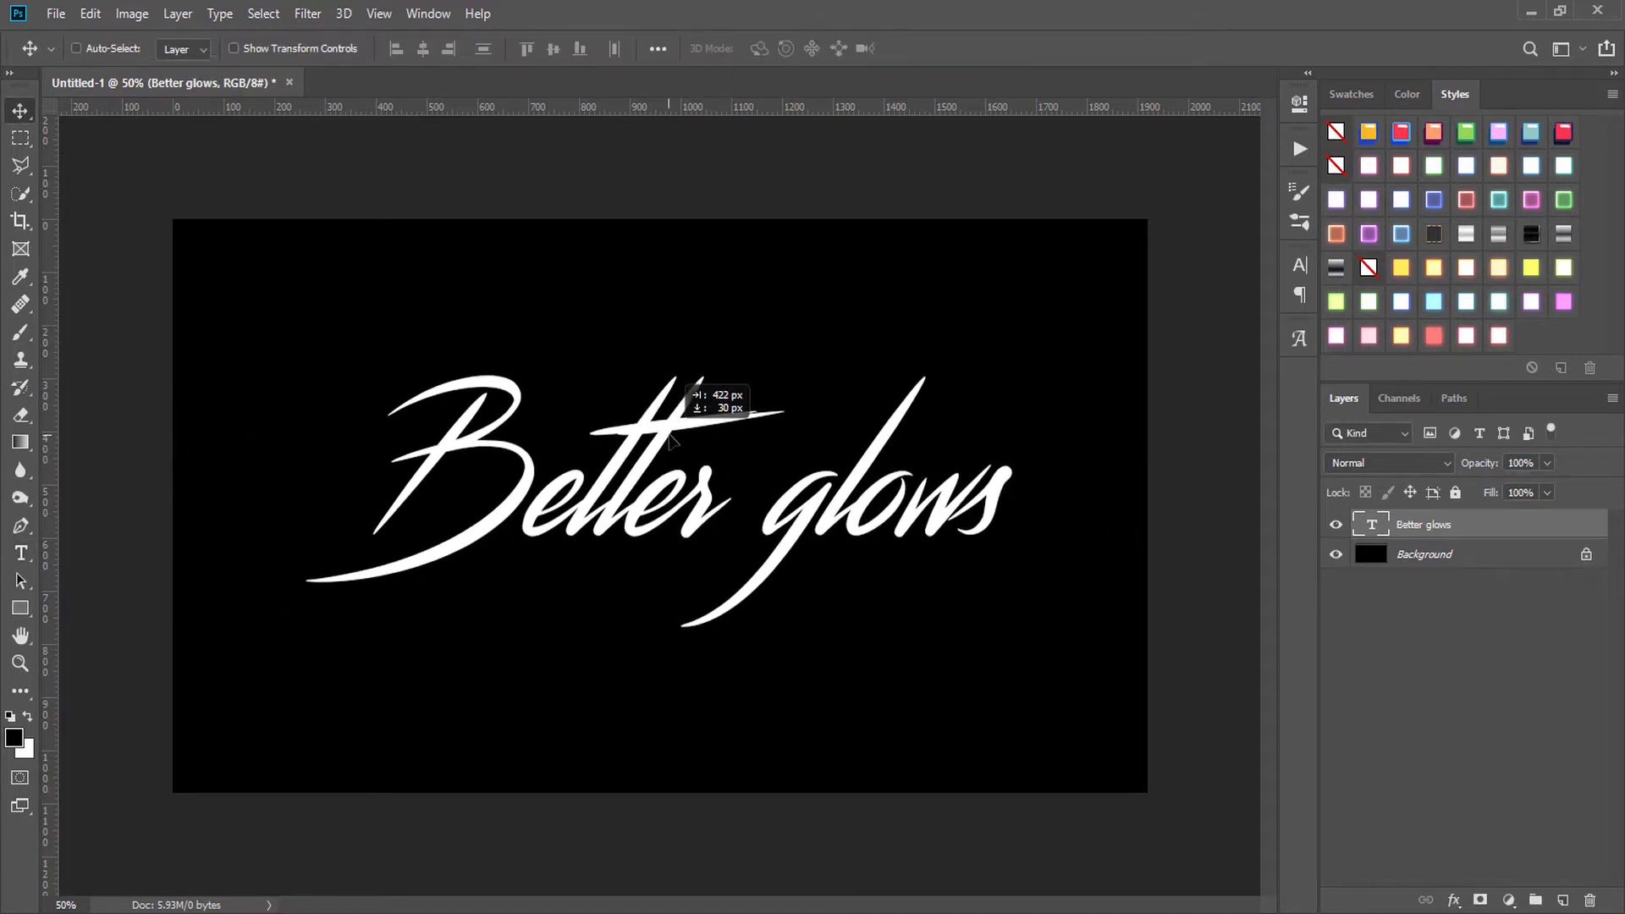
key(ctrl+t)
drag(1005, 373, 1019, 369)
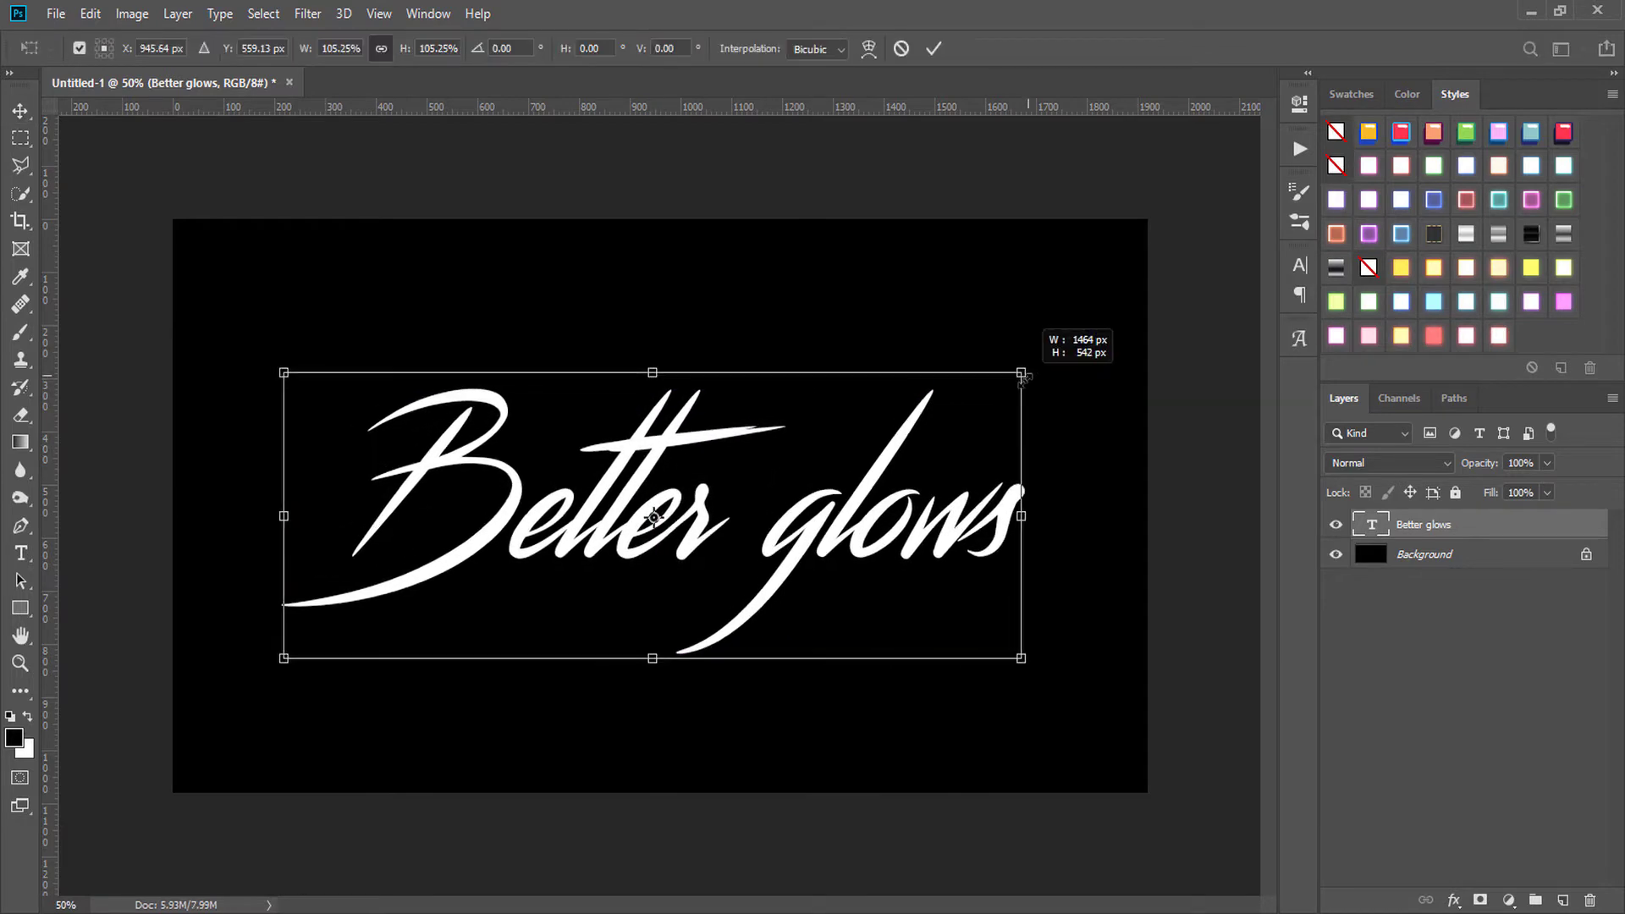
key(Return)
drag(870, 445, 870, 447)
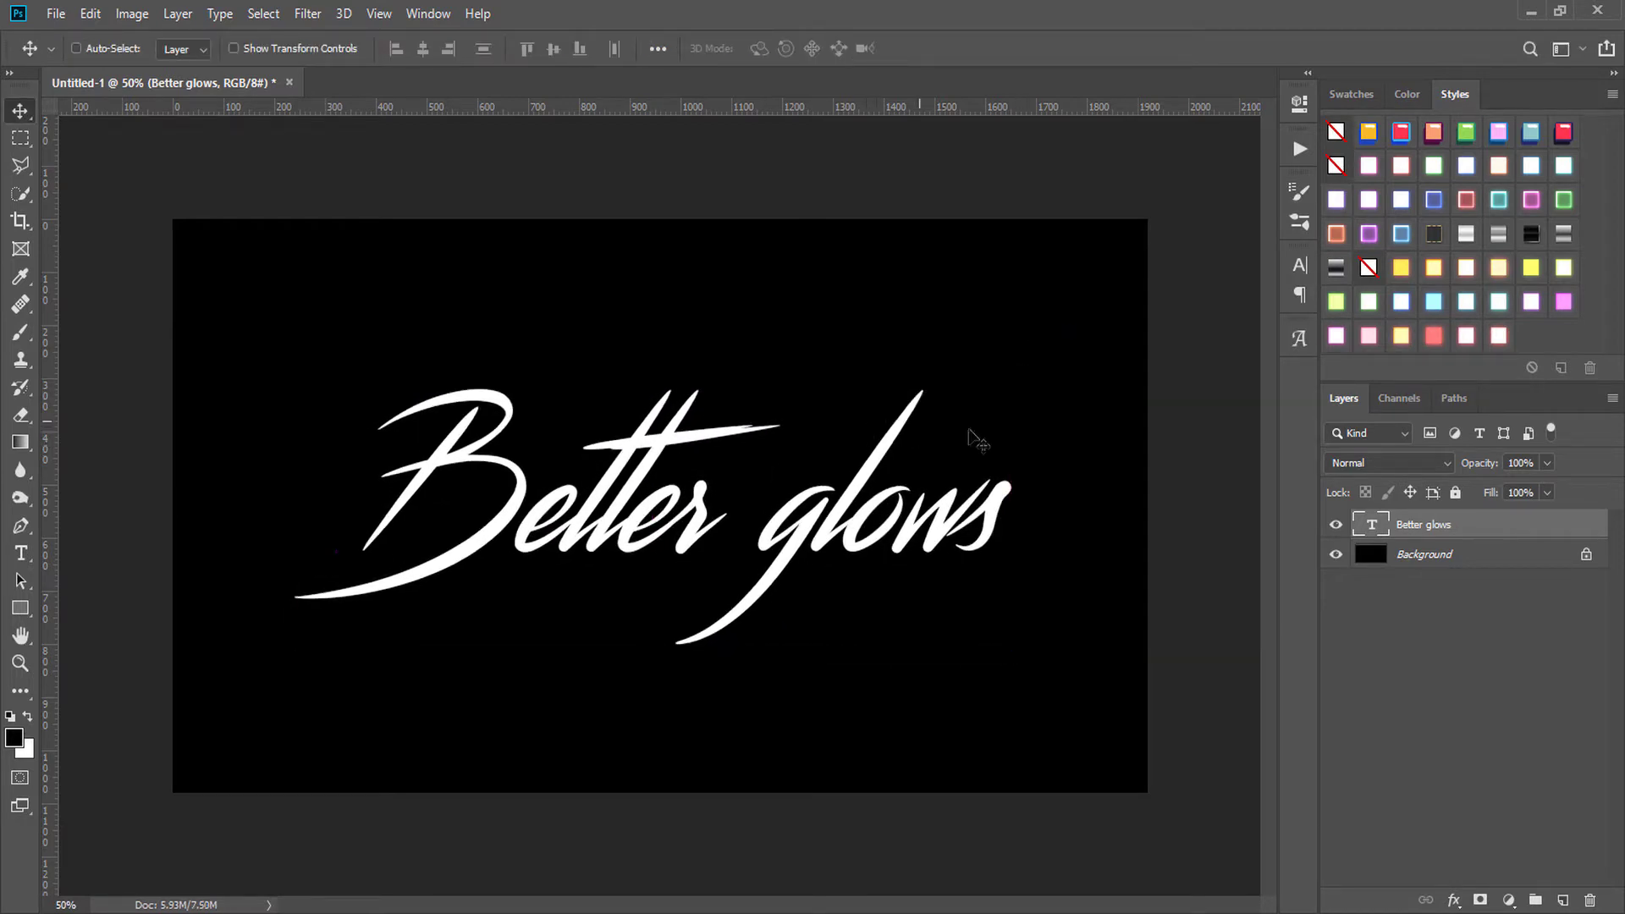
Add a new layer beneath Better glows and fill it with black.
click(1563, 900)
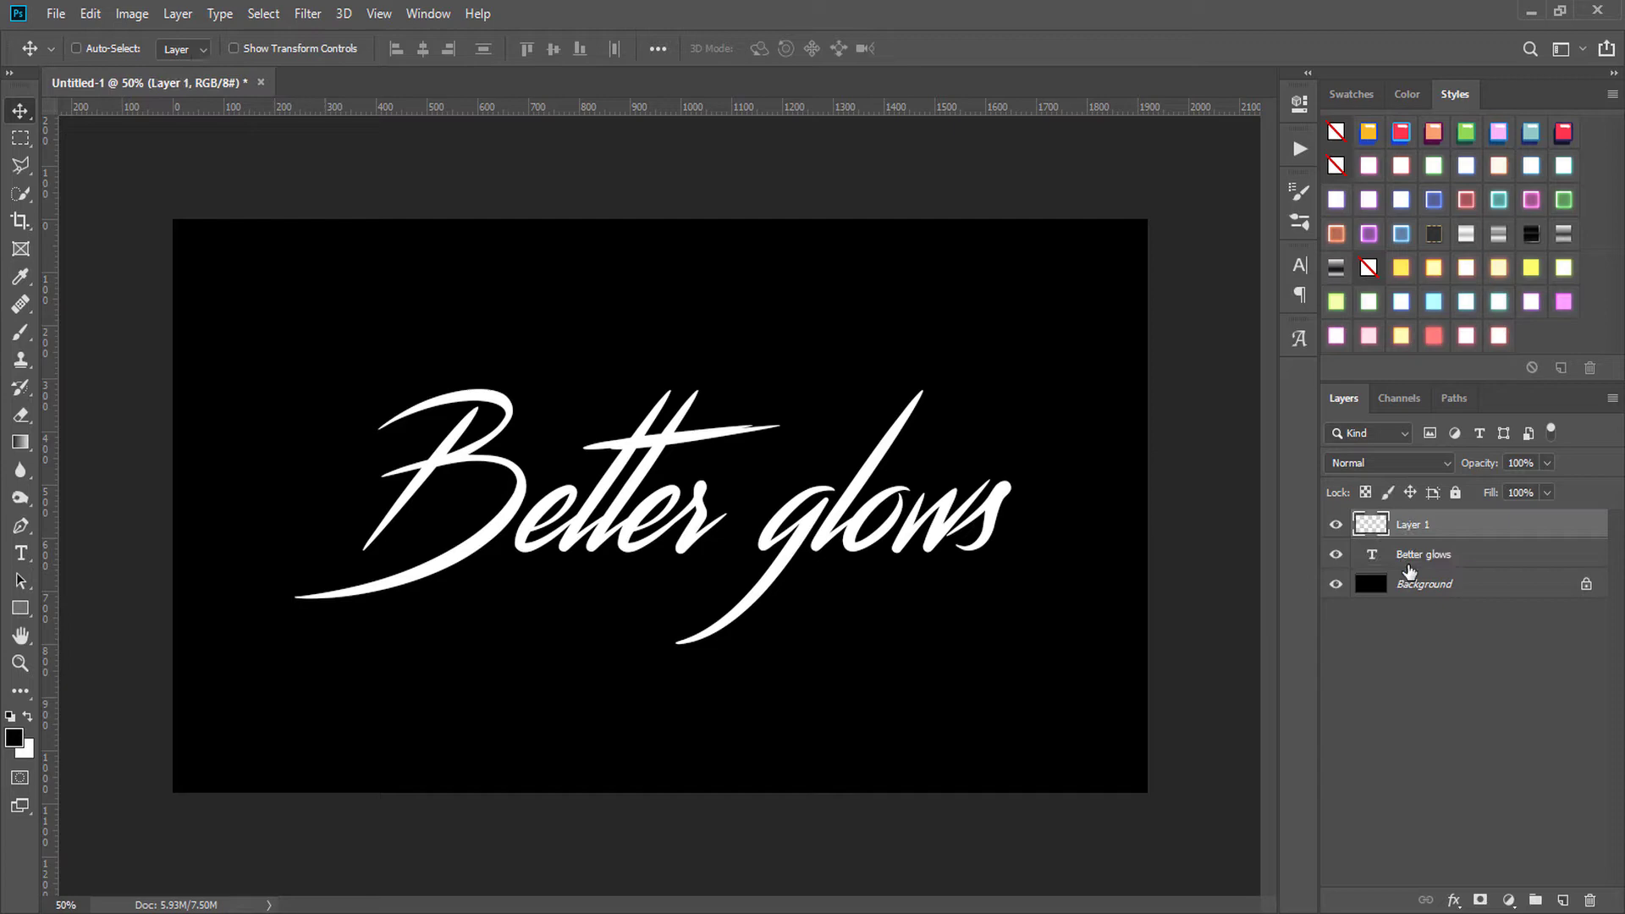
drag(1446, 533, 1402, 564)
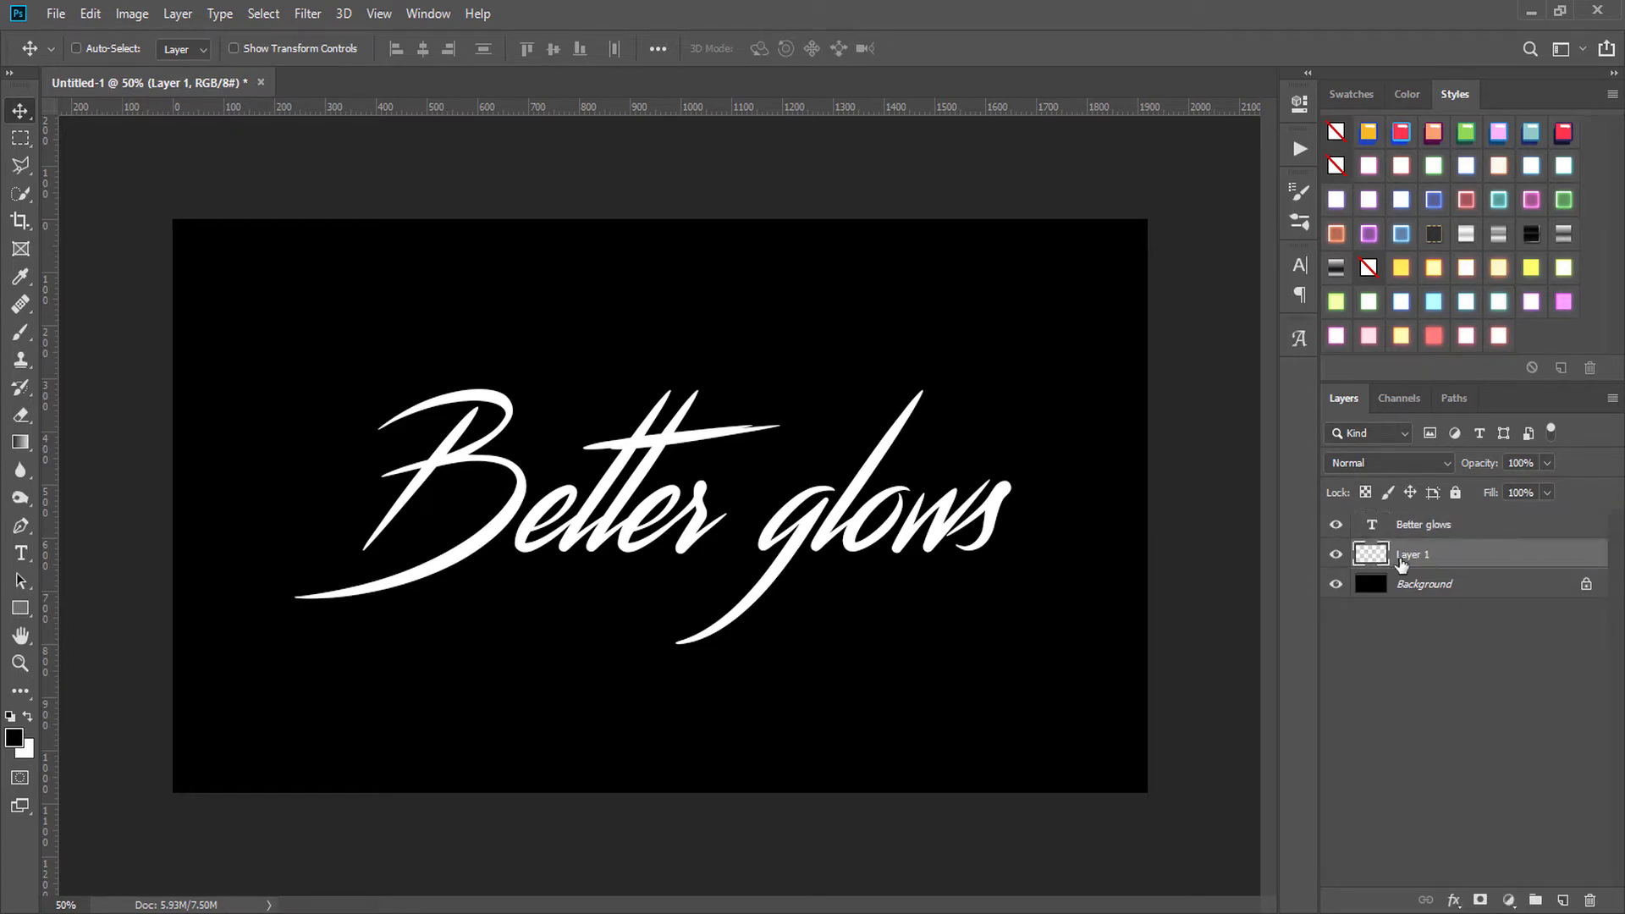
key(alt+Delete)
Convert Better glows and the black layer into a single smart object.
shift+click(1488, 533)
right_click(1491, 528)
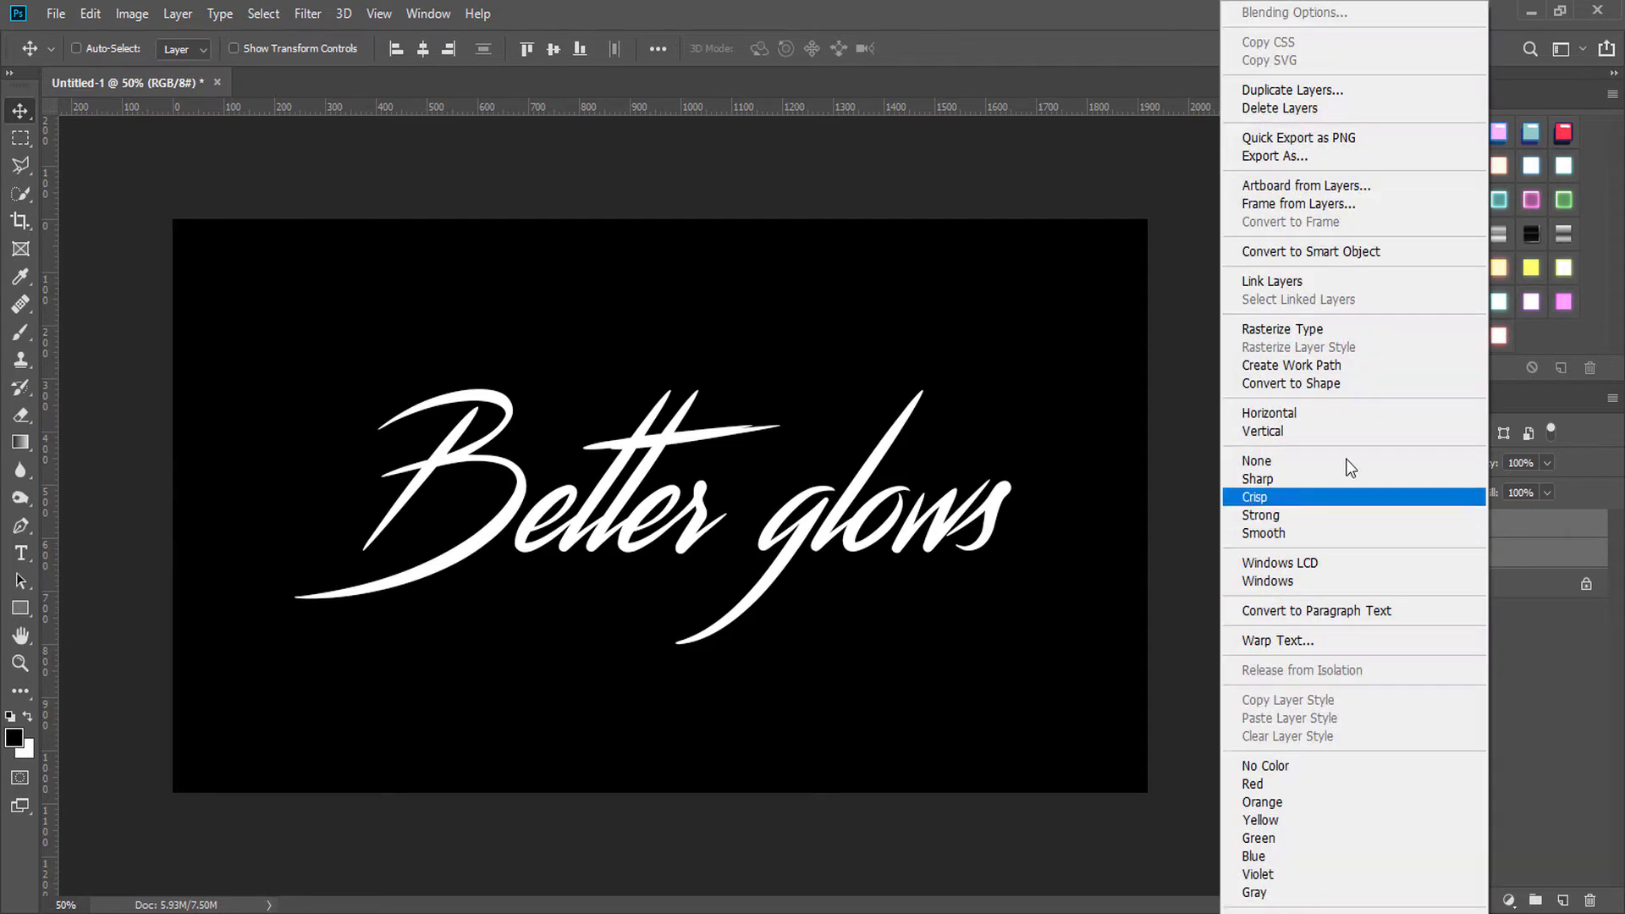
click(1309, 240)
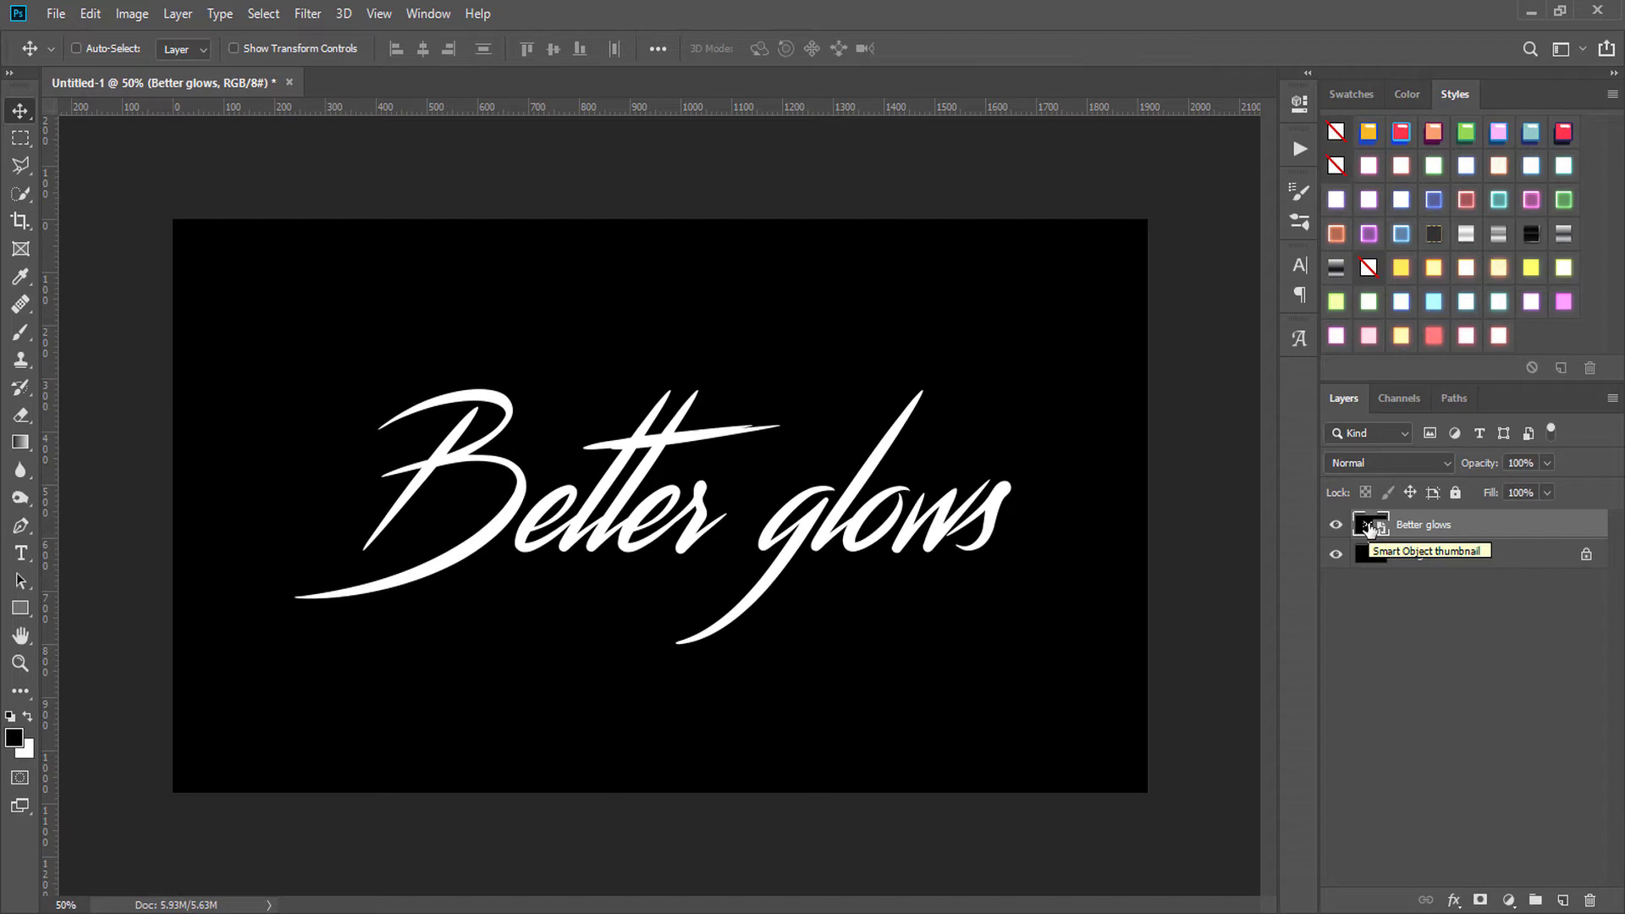
Inspect the smart object contents, save and close them, and reselect Better glows.
double_click(1370, 526)
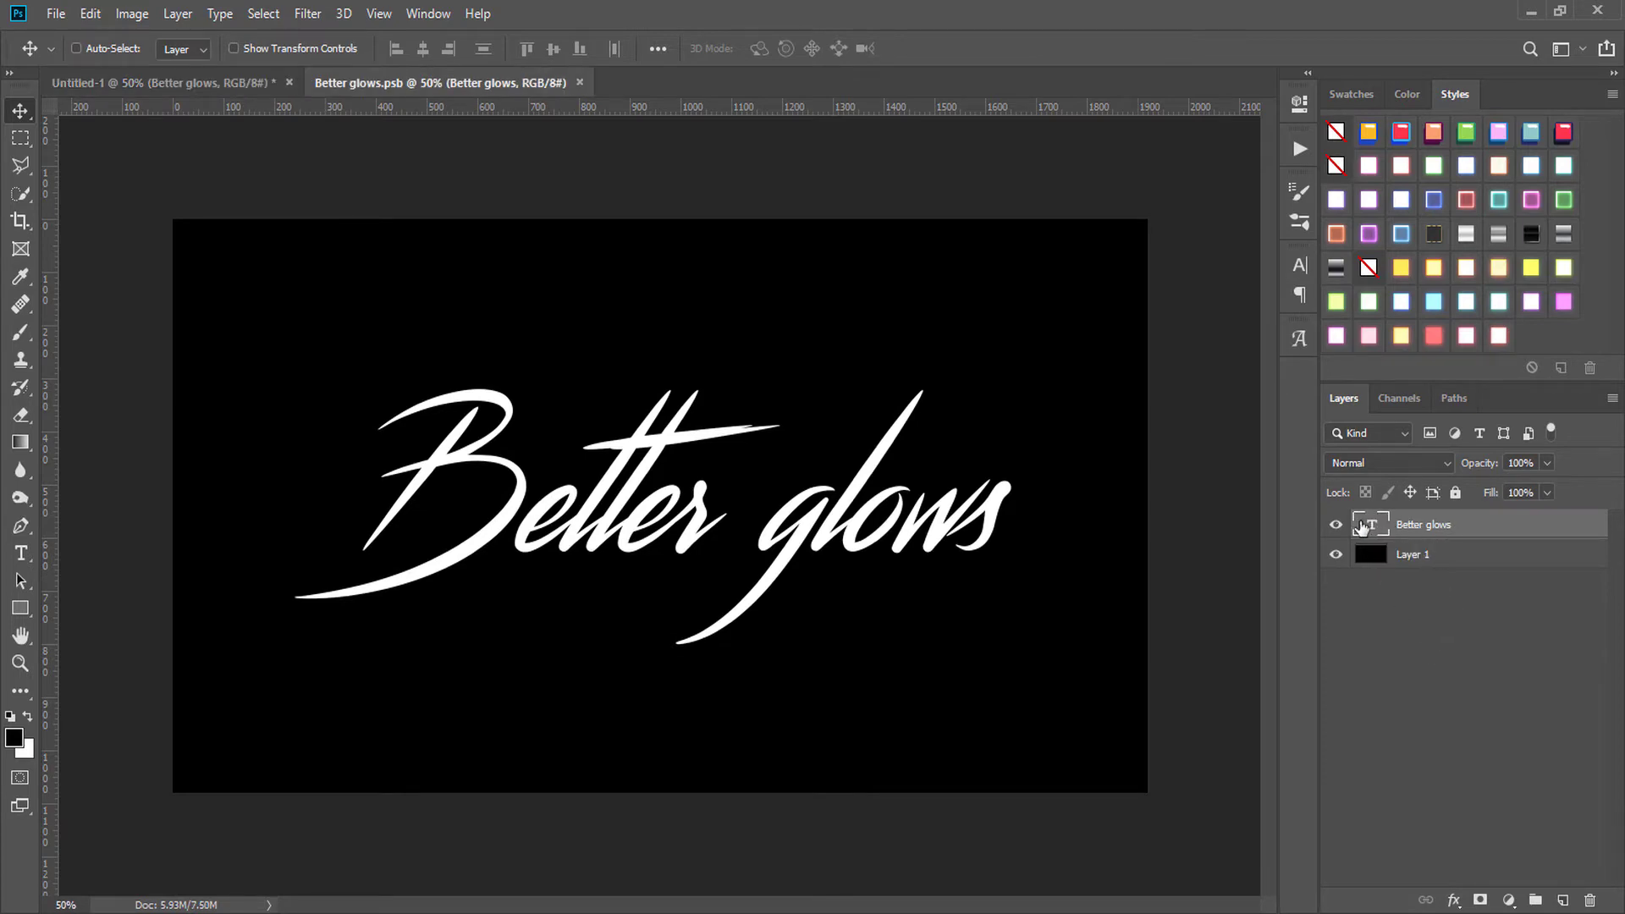
click(1335, 554)
click(1380, 605)
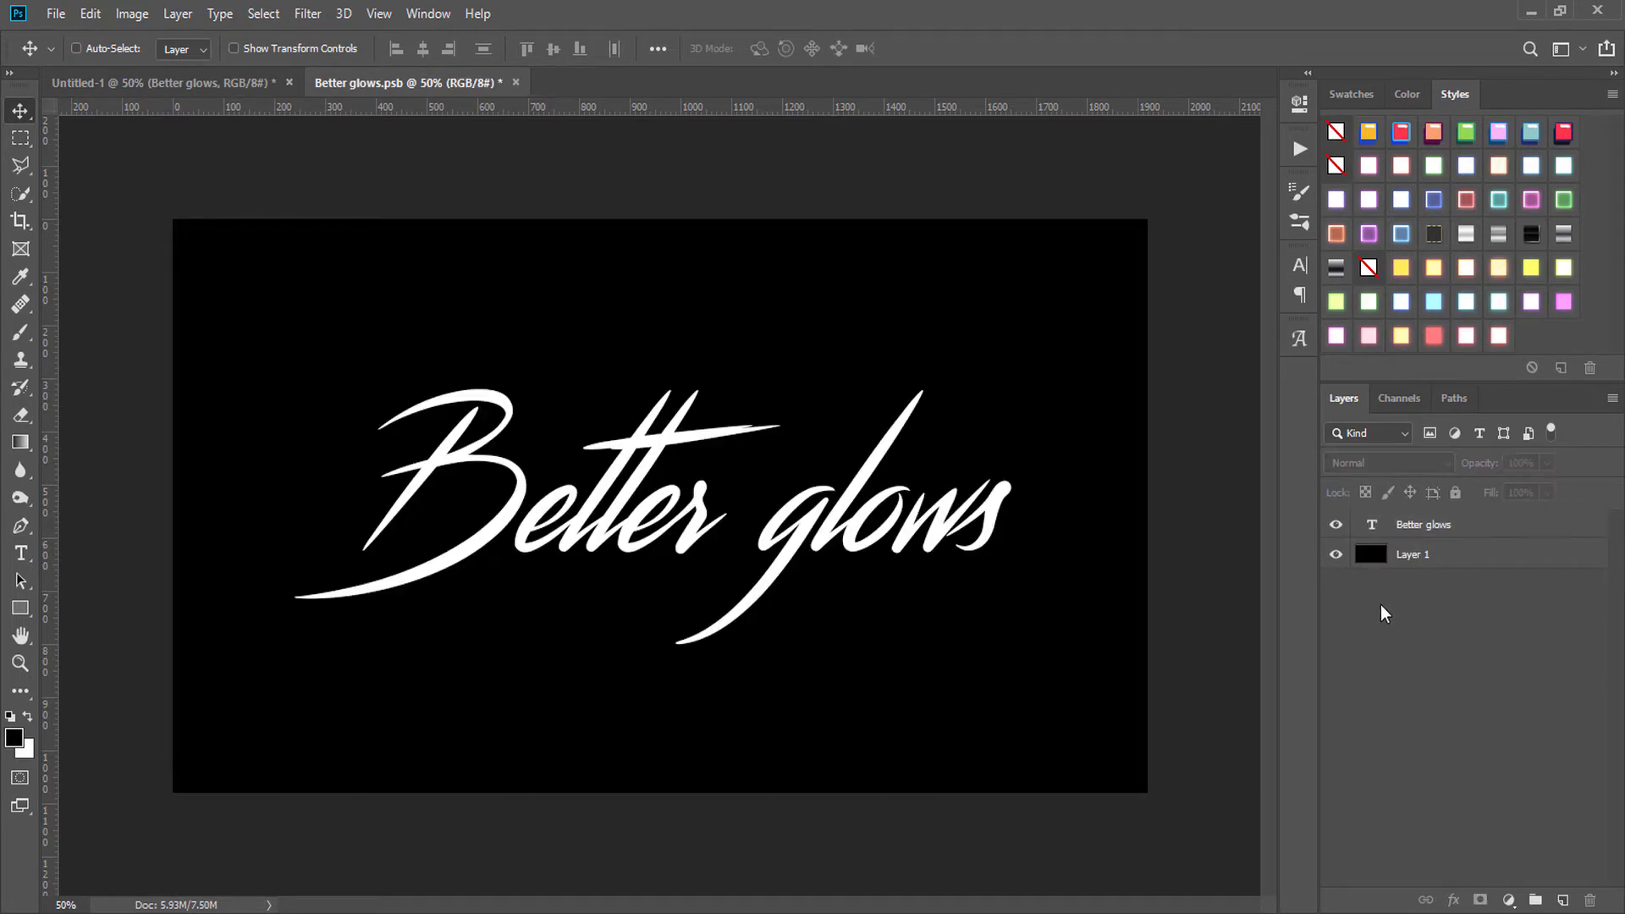
click(515, 82)
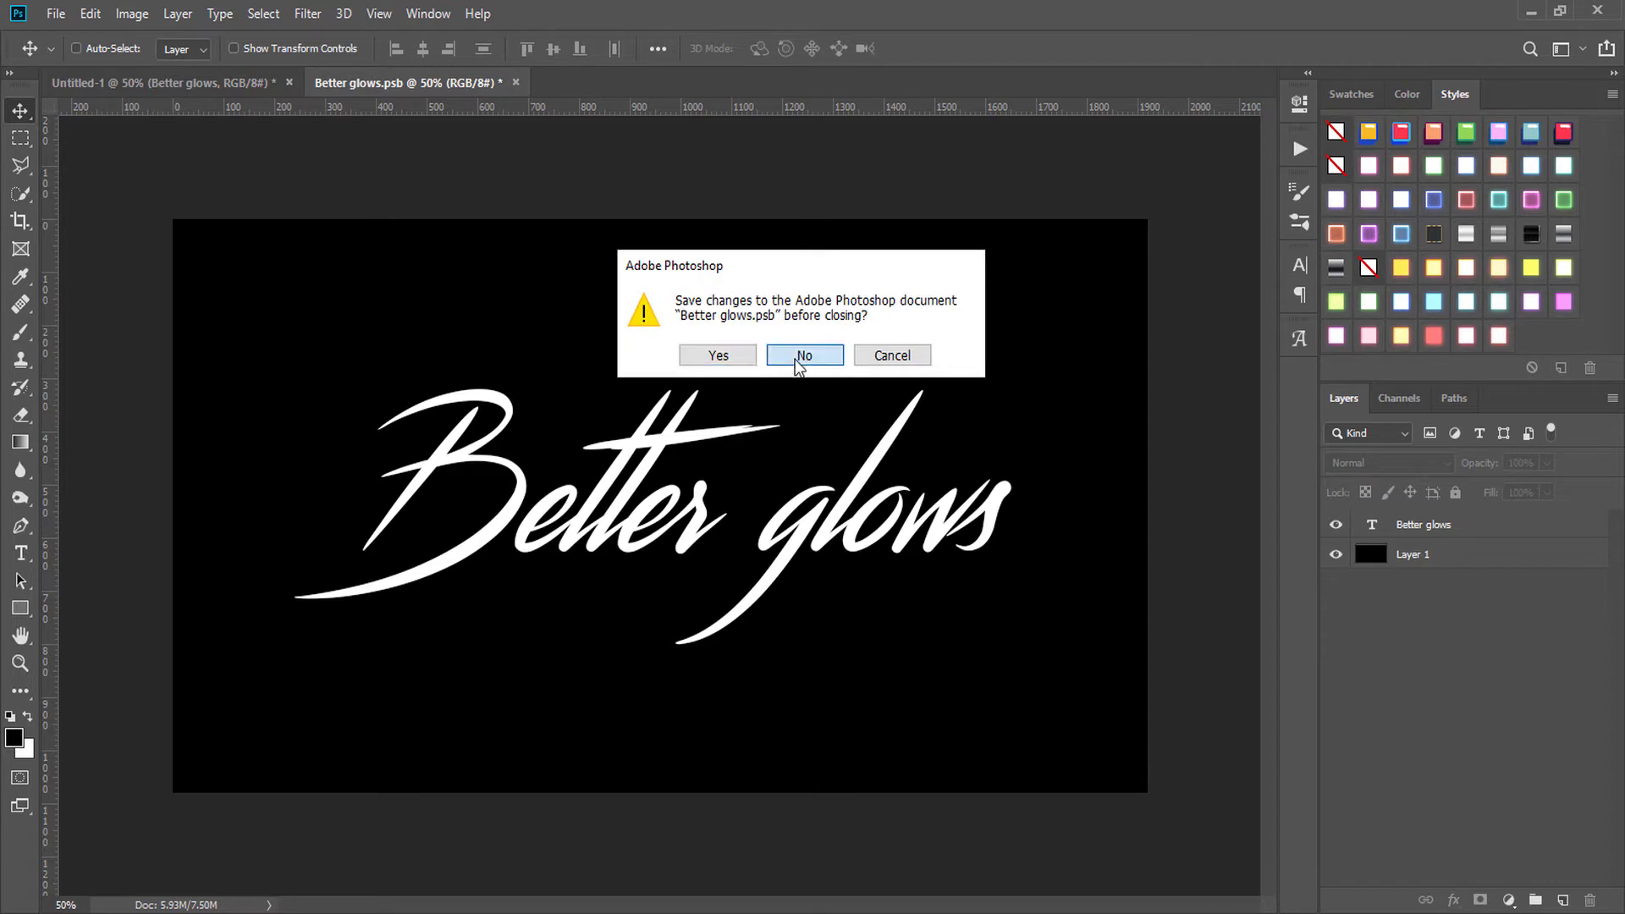
click(805, 355)
click(1562, 749)
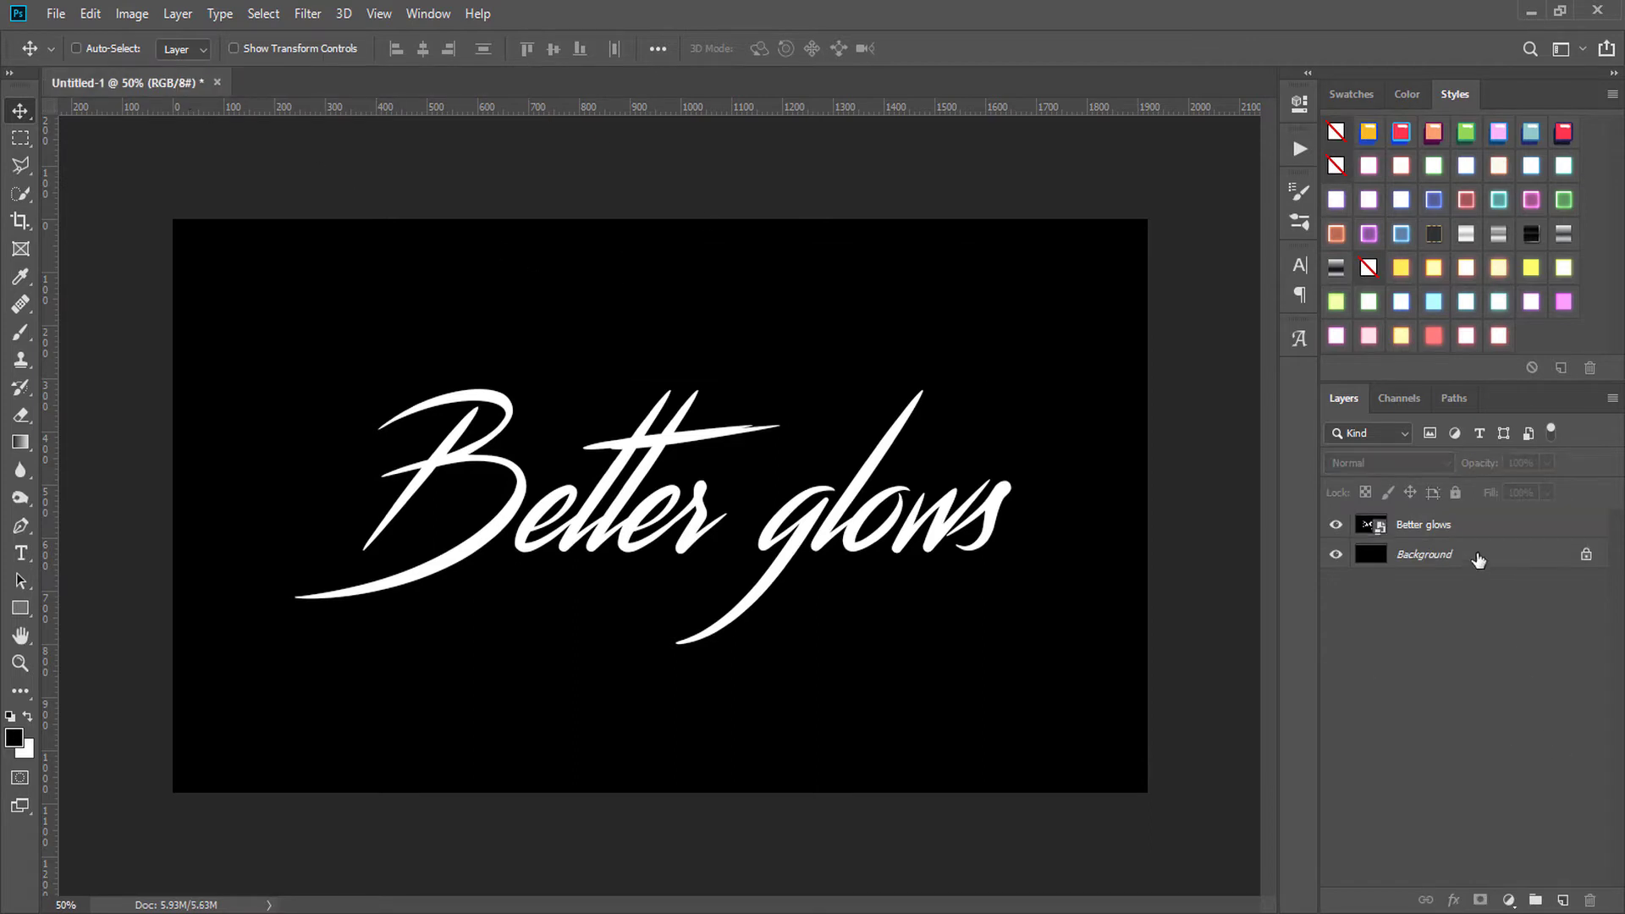
click(1480, 532)
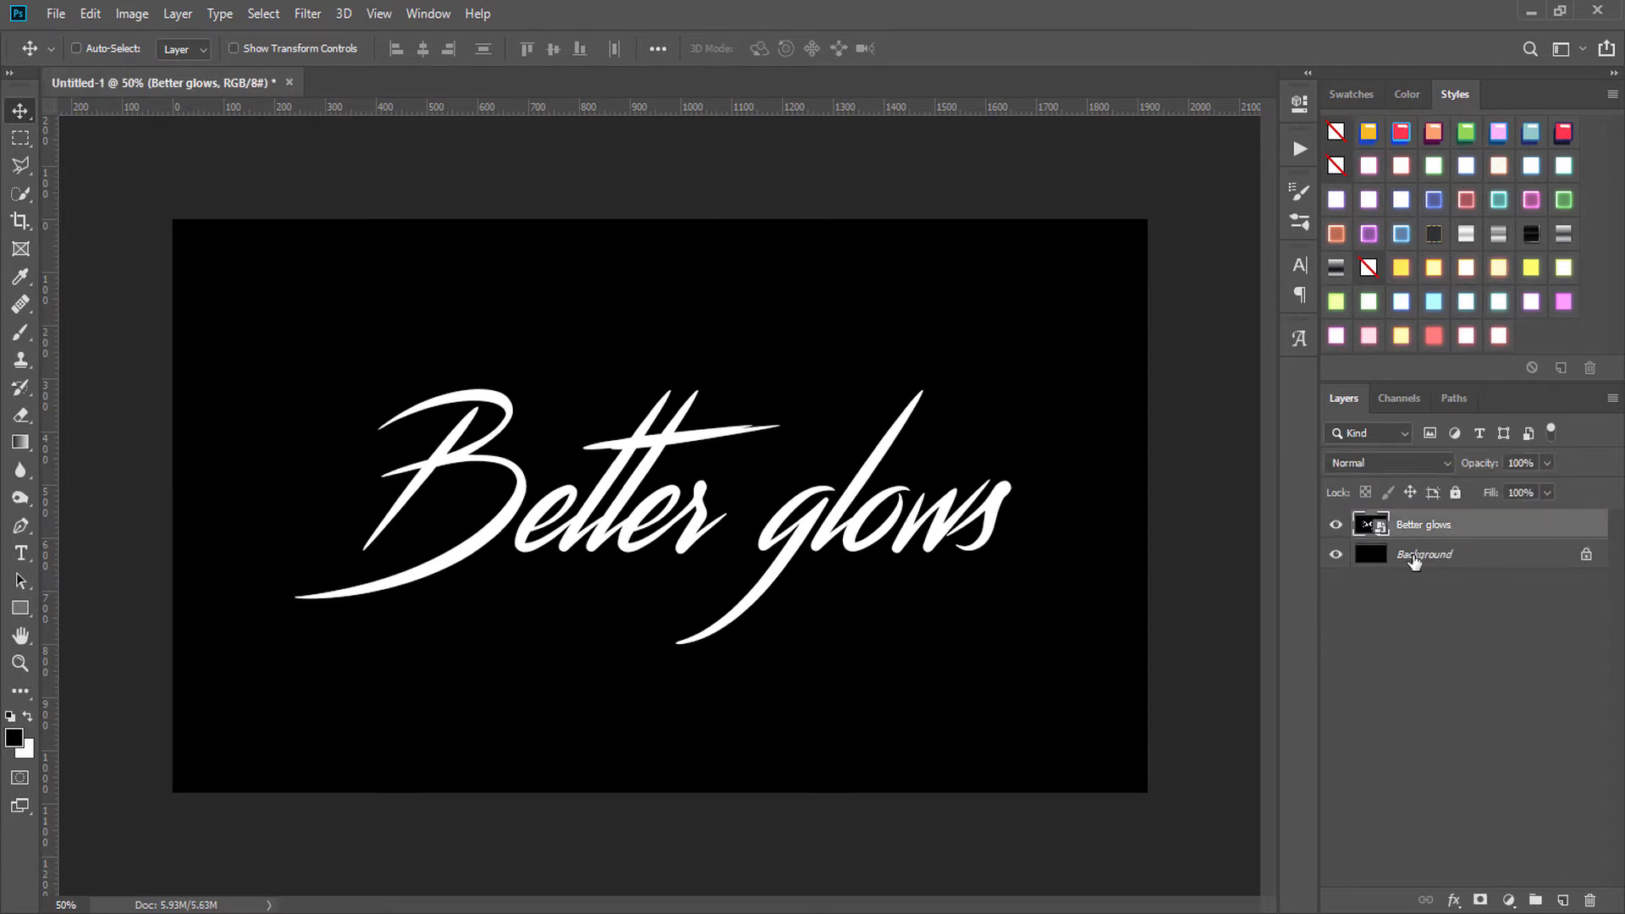
Apply a 5-pixel Gaussian Blur smart filter to the Better glows smart object.
click(307, 14)
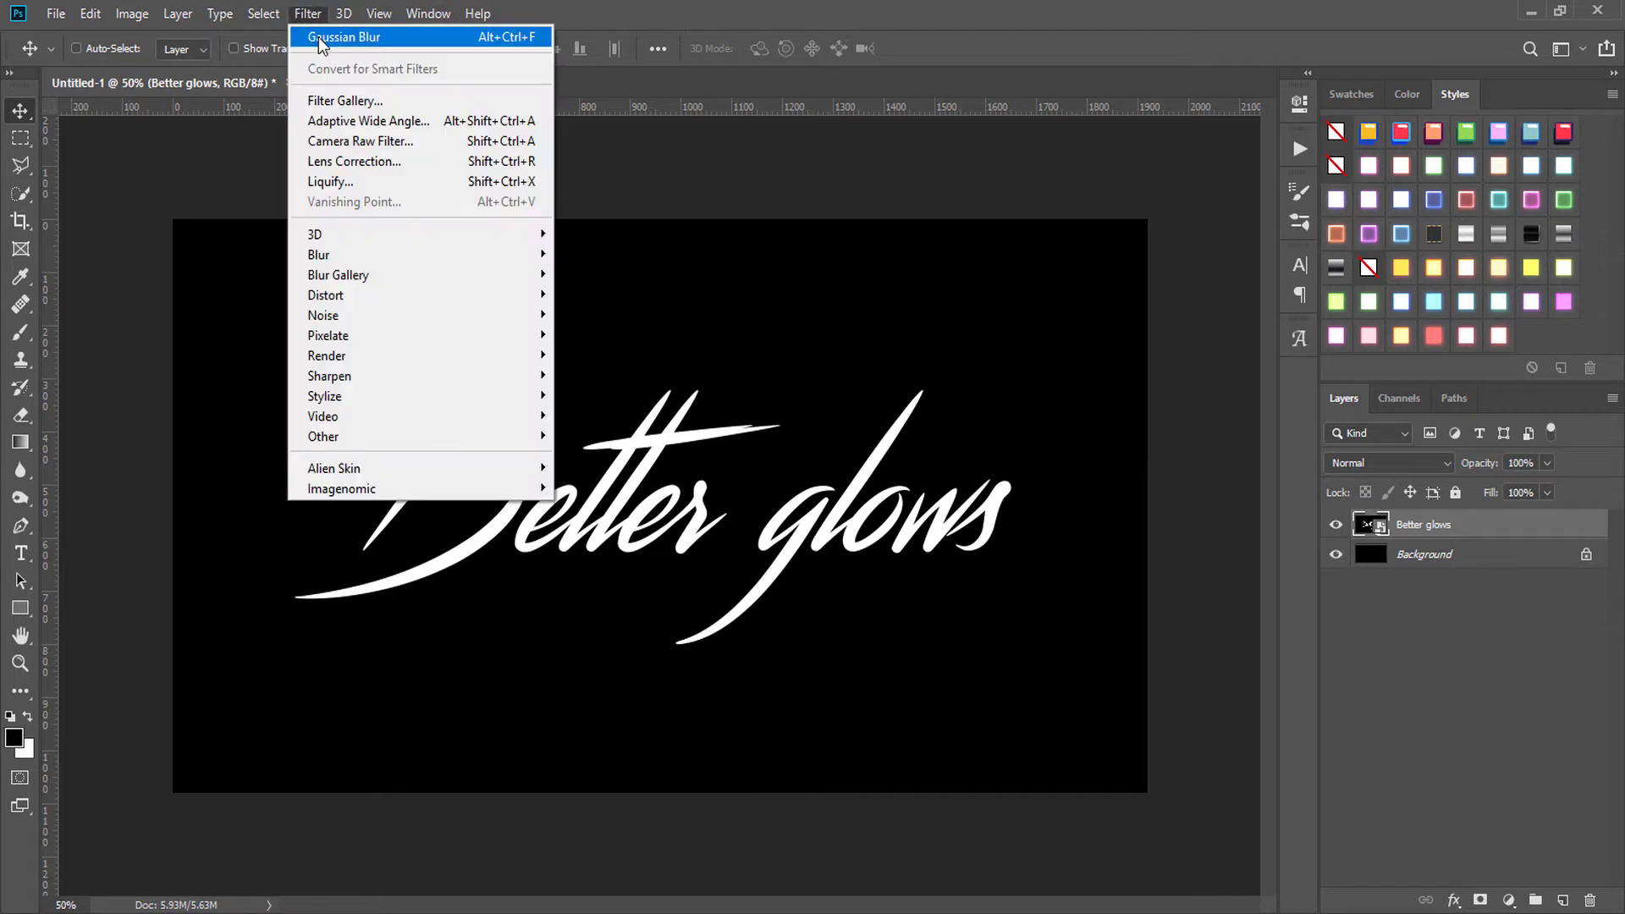
mouse_move(318, 254)
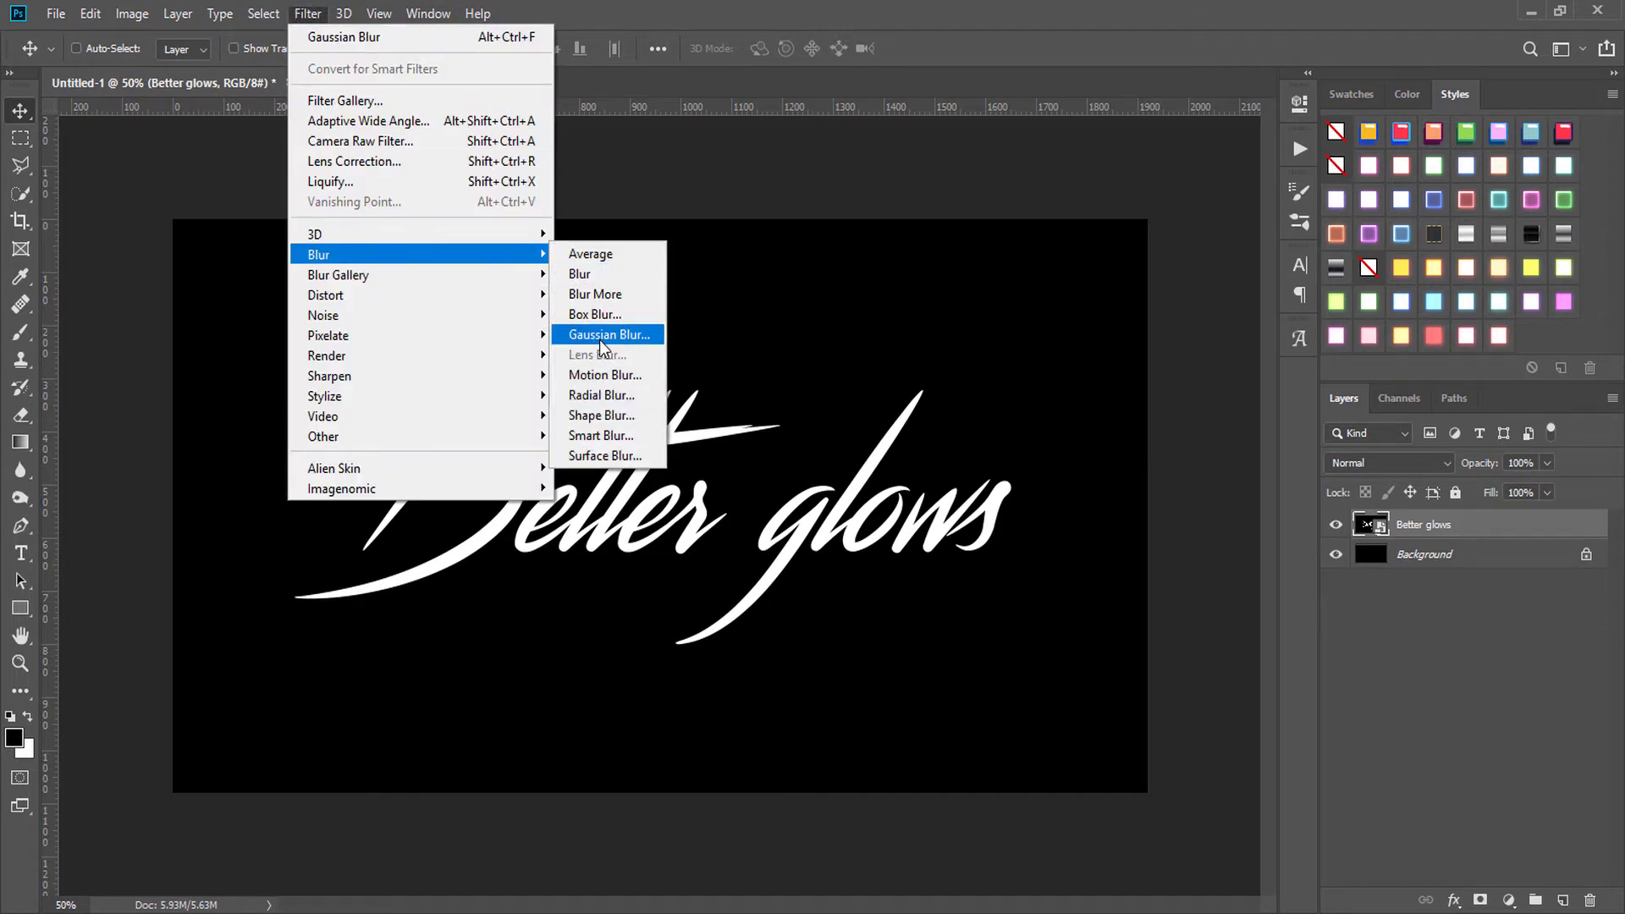
click(600, 338)
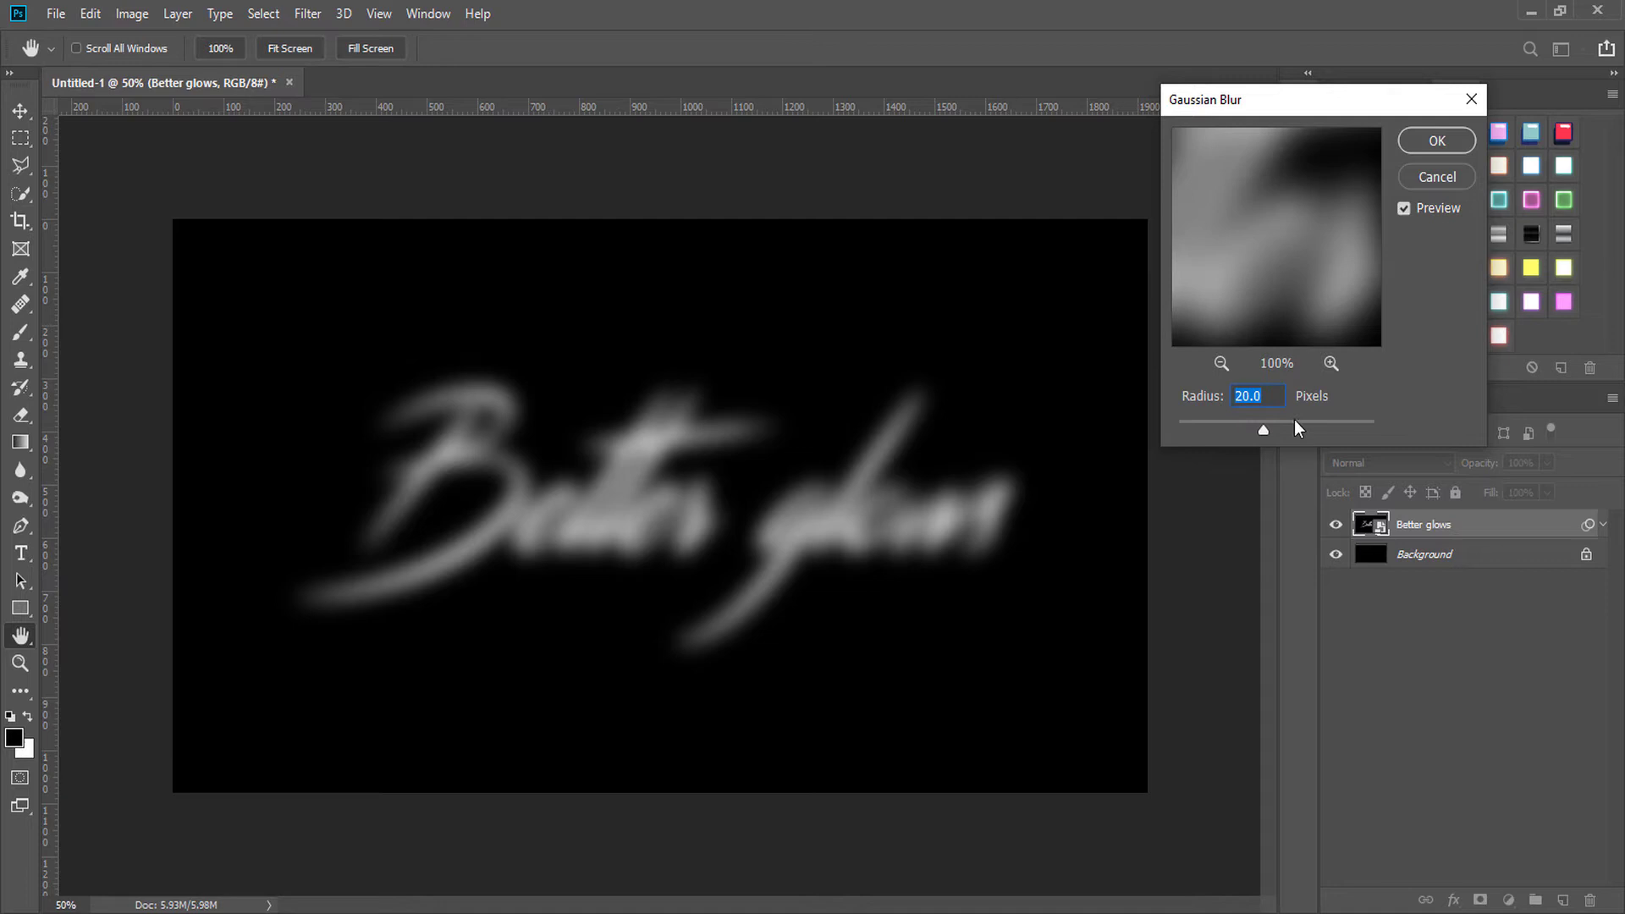
text(5)
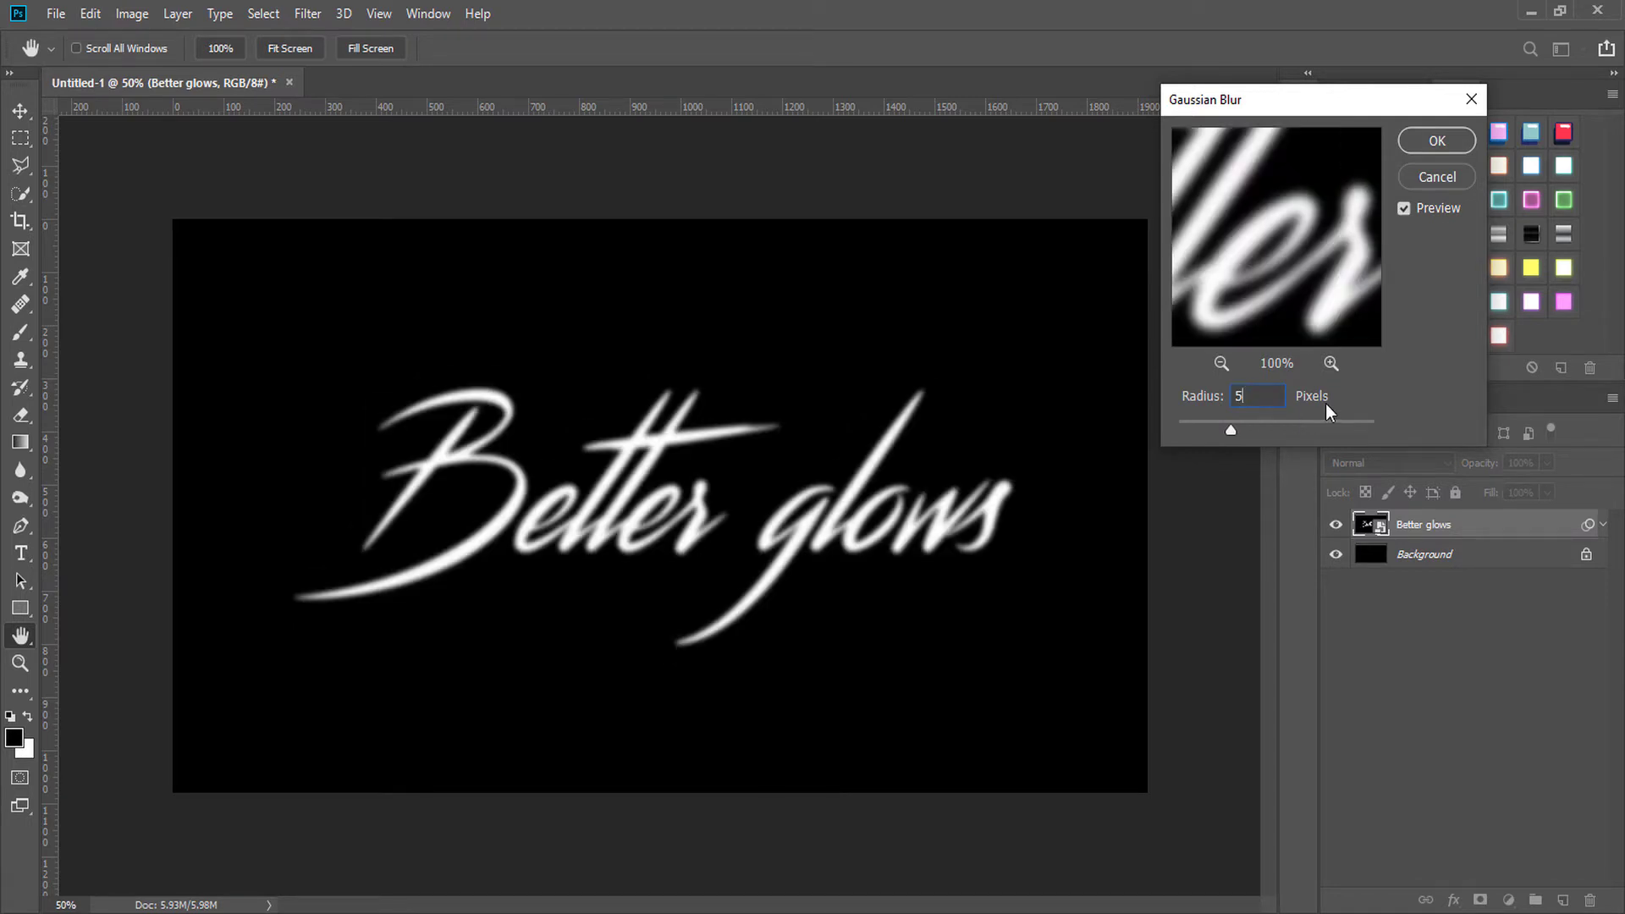
click(1429, 150)
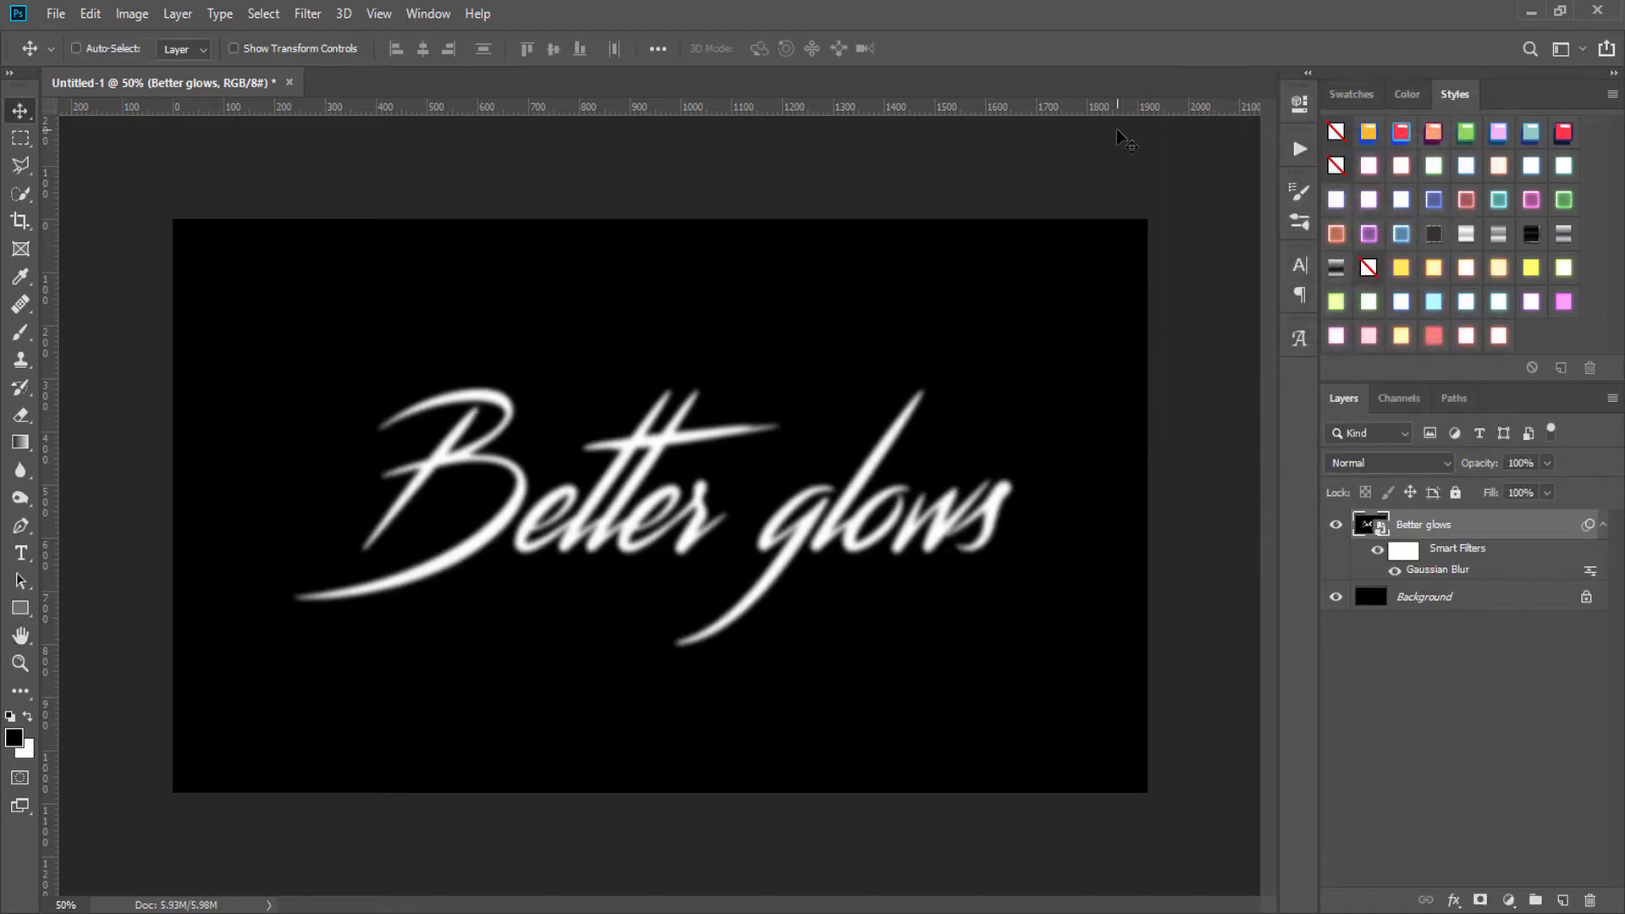
Set the Gaussian Blur filter's blending to Screen mode at 80% opacity.
click(1395, 573)
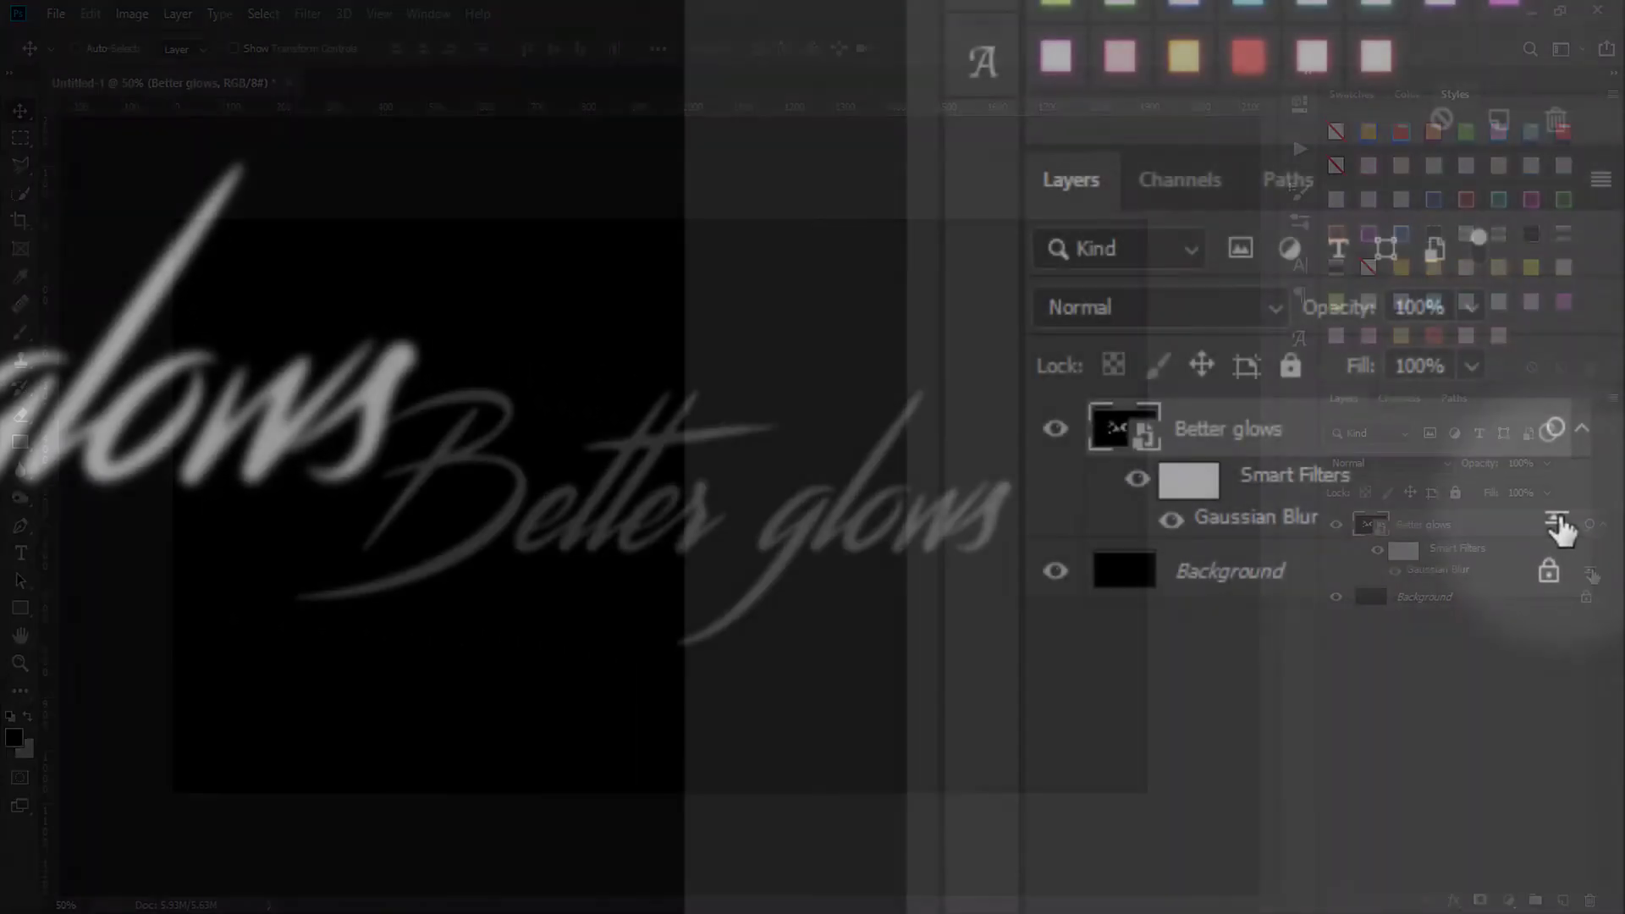
double_click(1585, 568)
drag(1116, 243, 1014, 172)
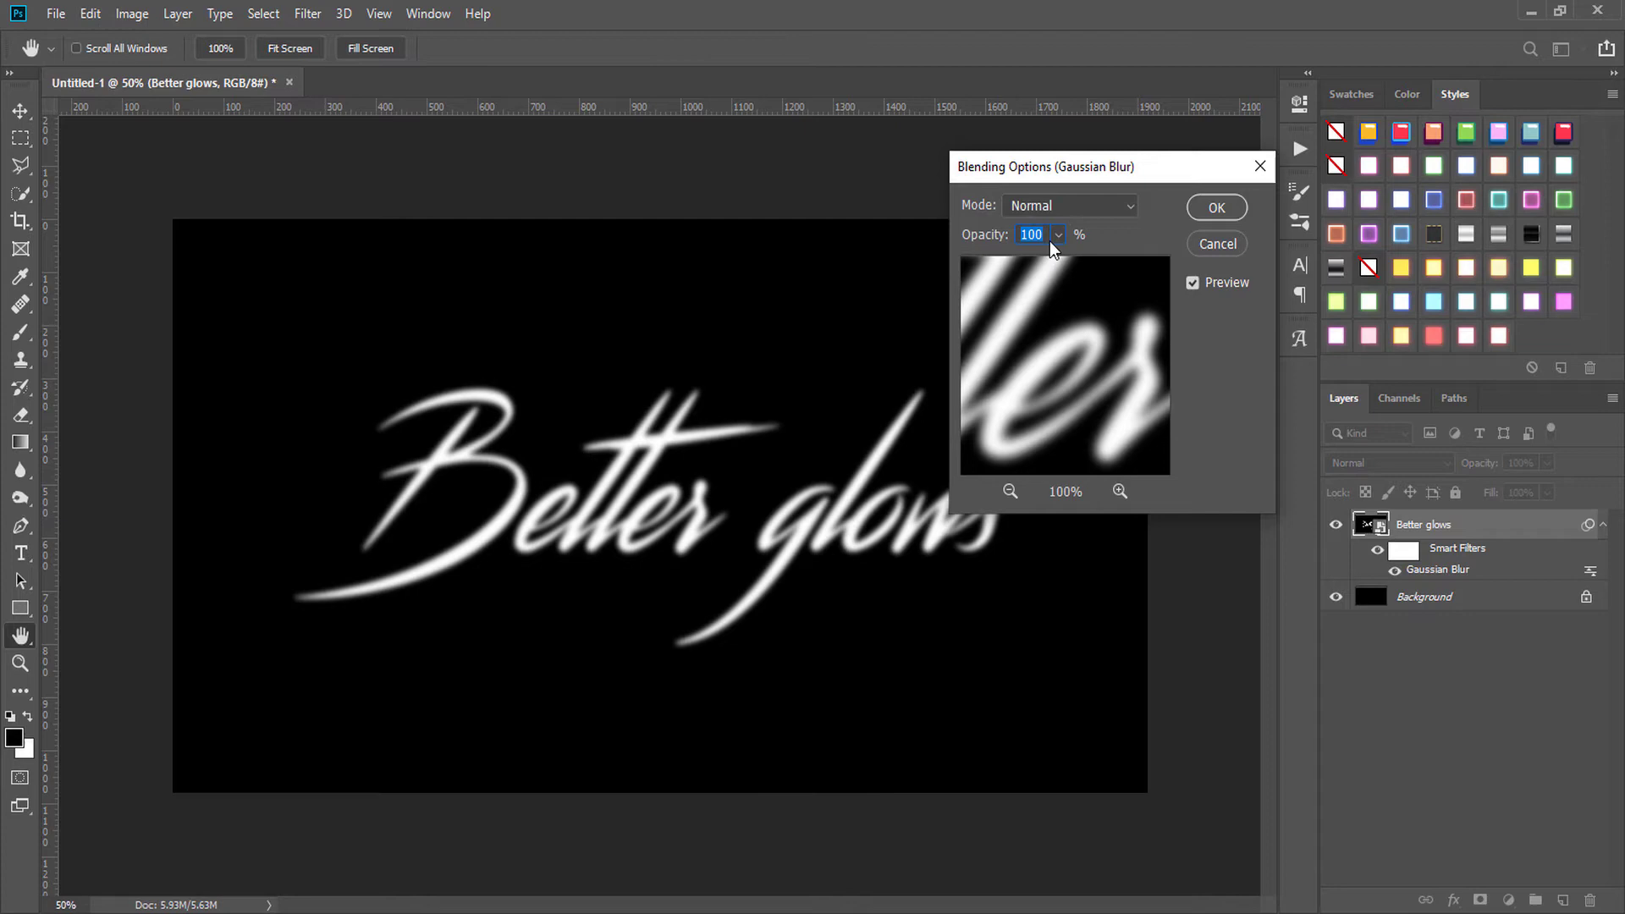
text(0)
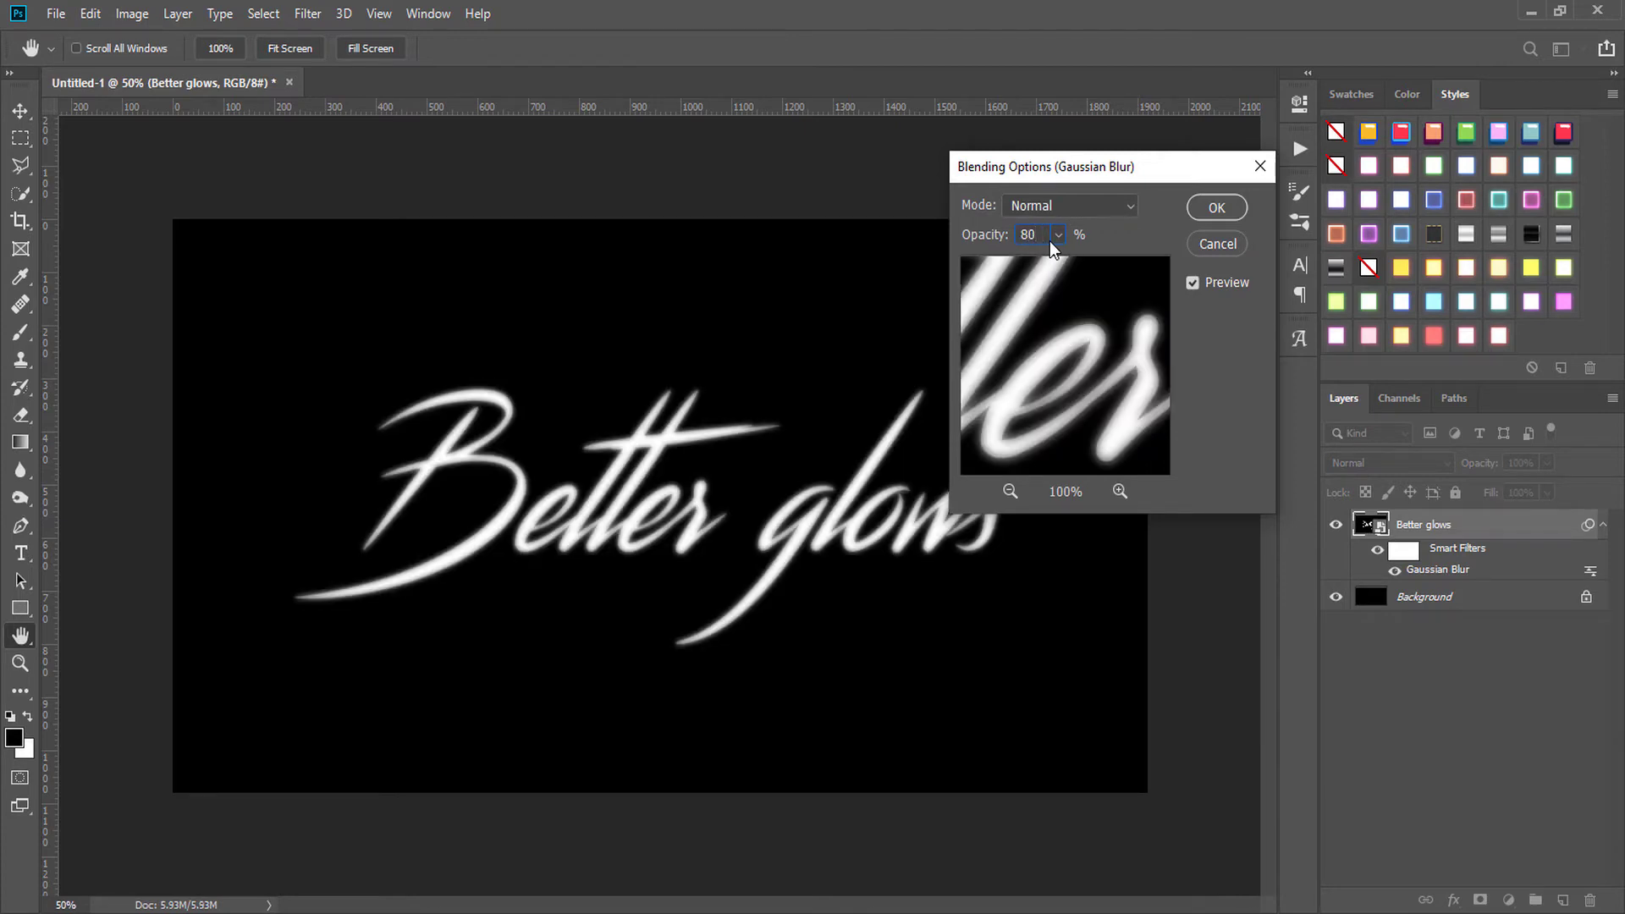
click(1034, 203)
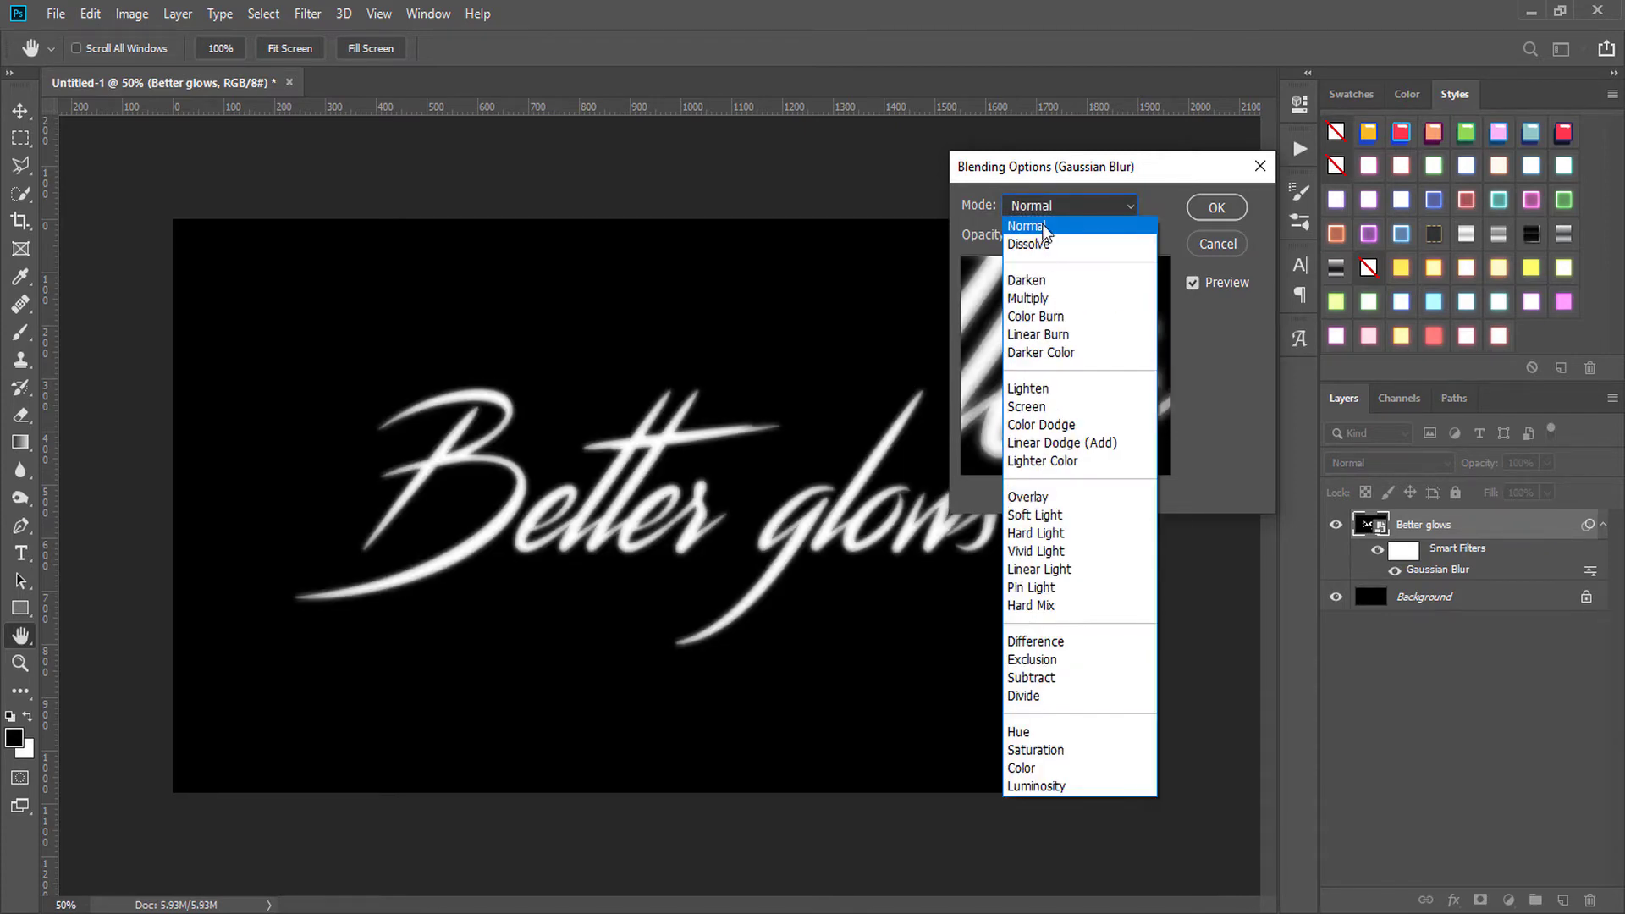
click(1047, 407)
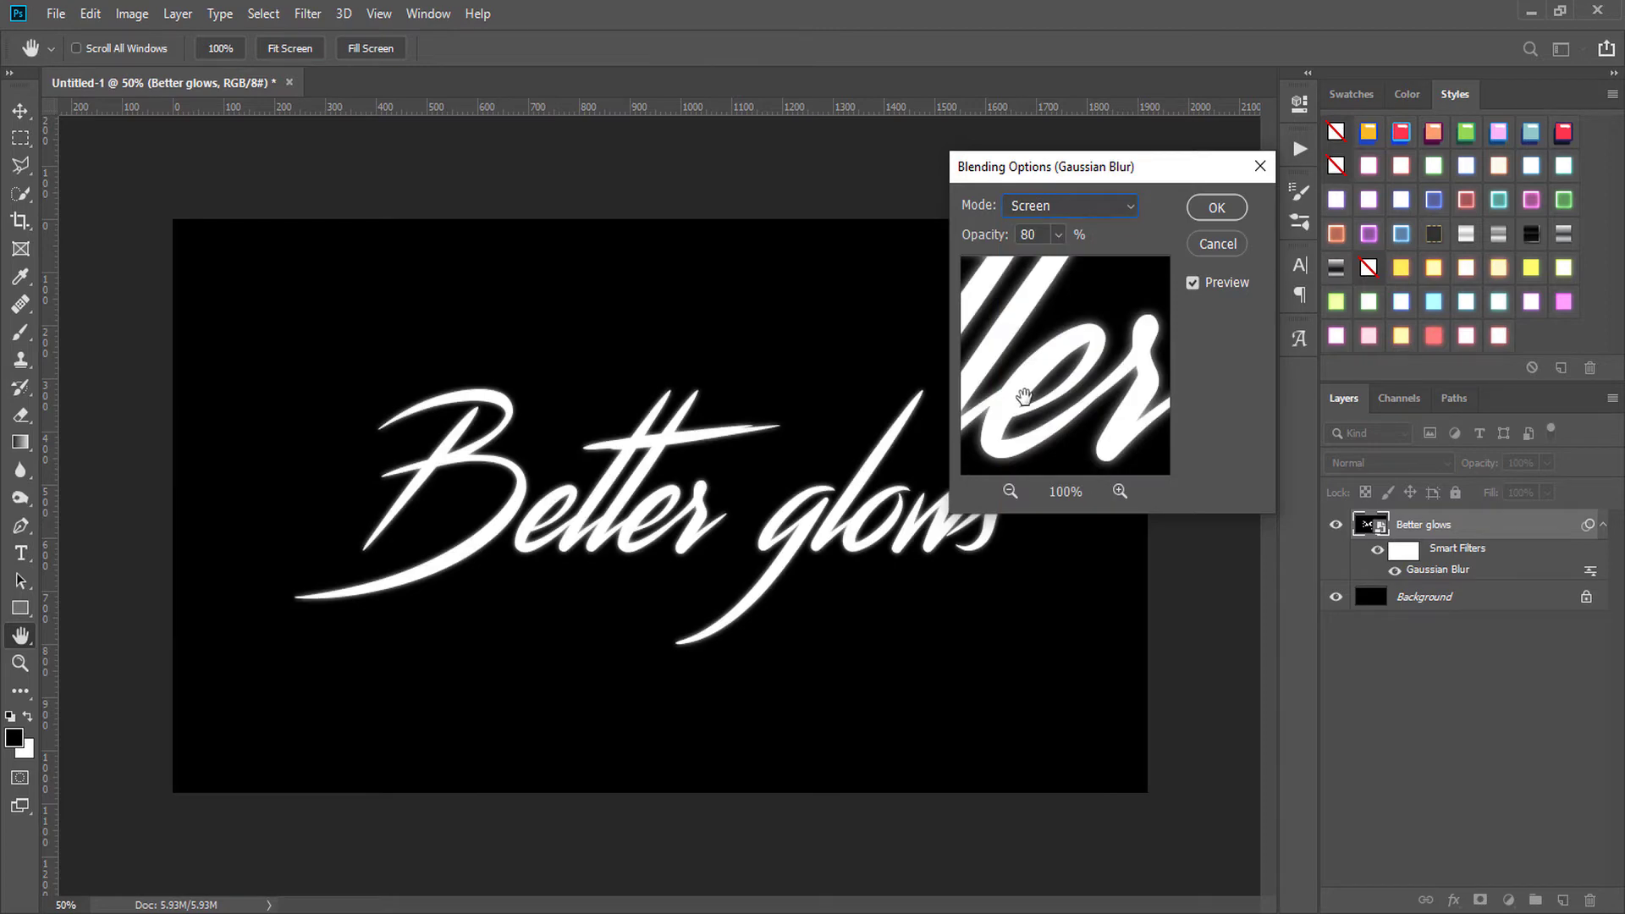
click(1225, 213)
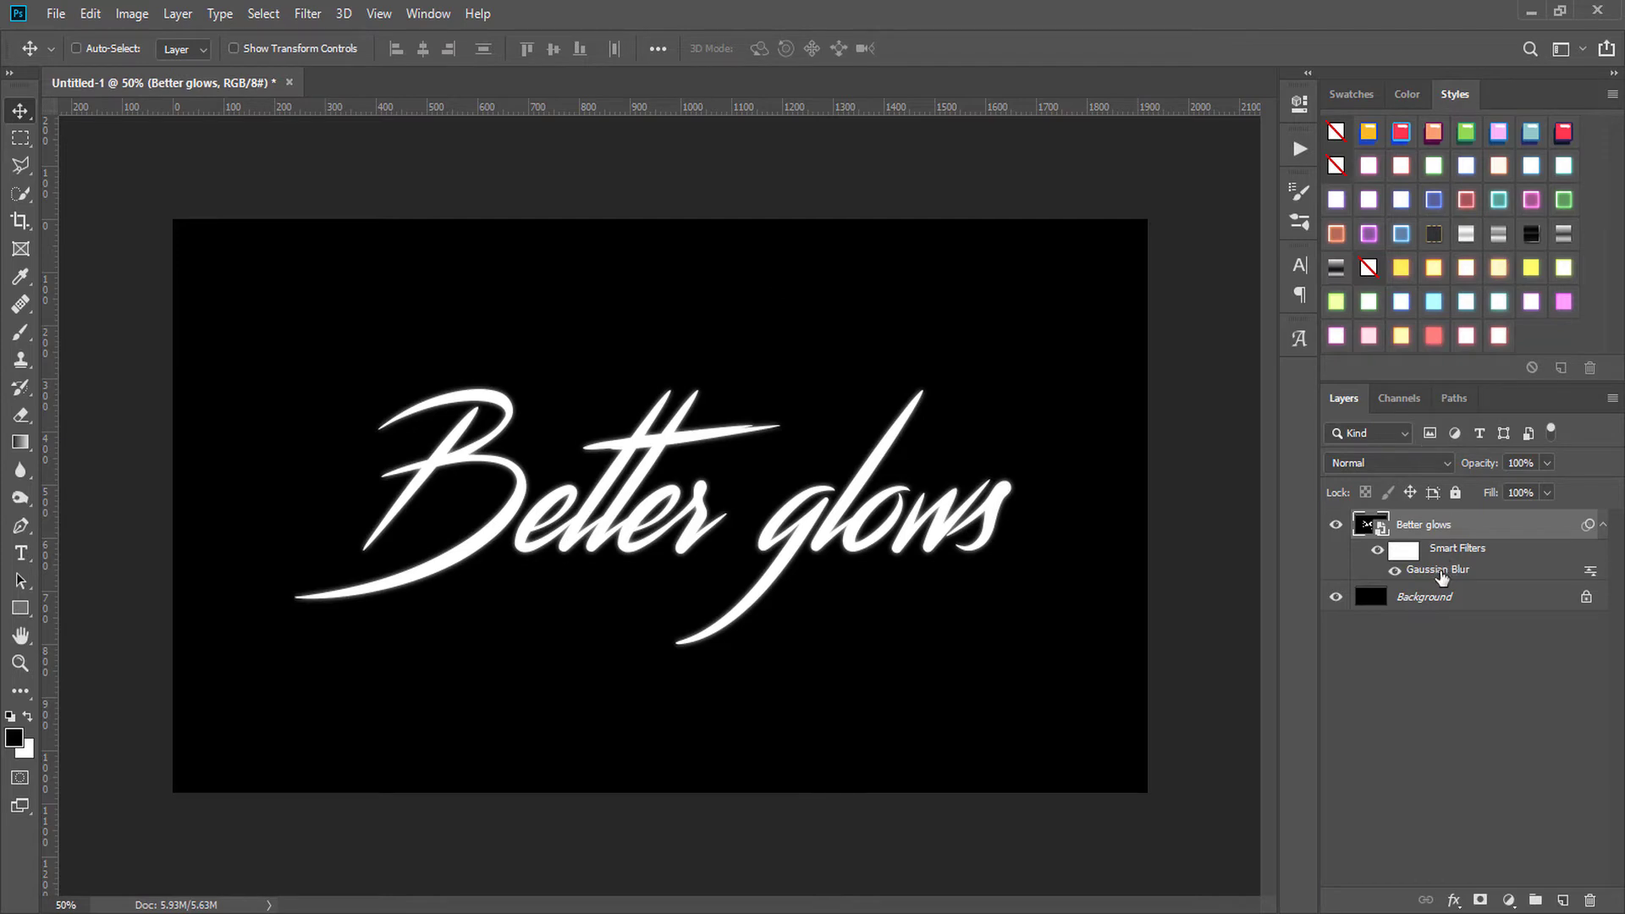
Add a second Gaussian Blur at 10-pixel radius blending in Screen mode.
click(300, 15)
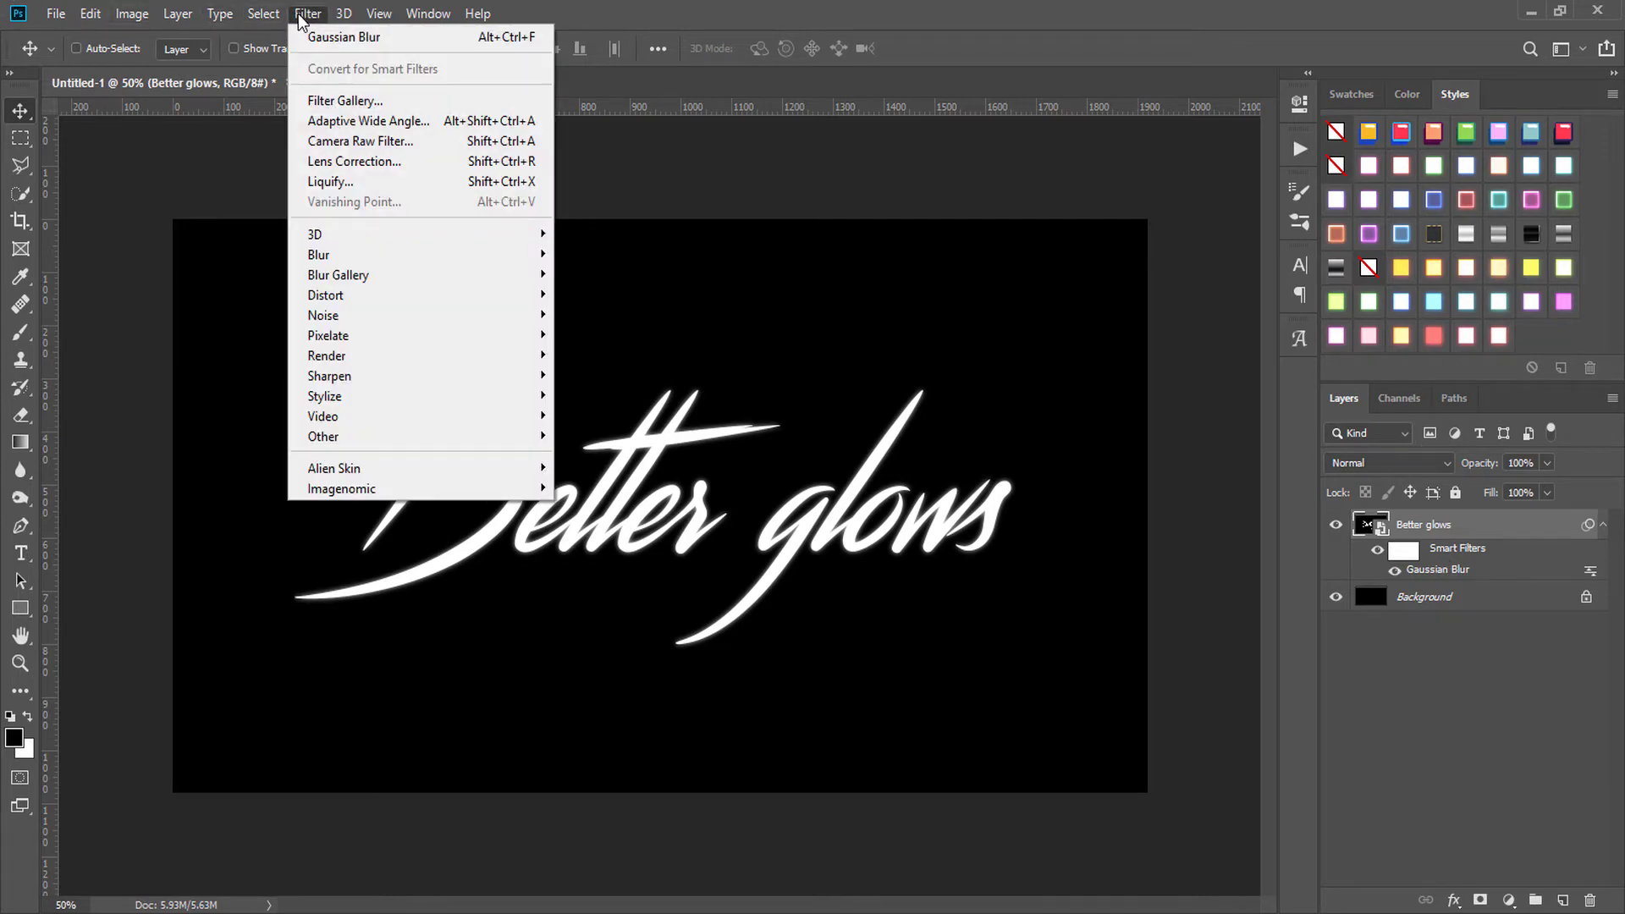
click(347, 37)
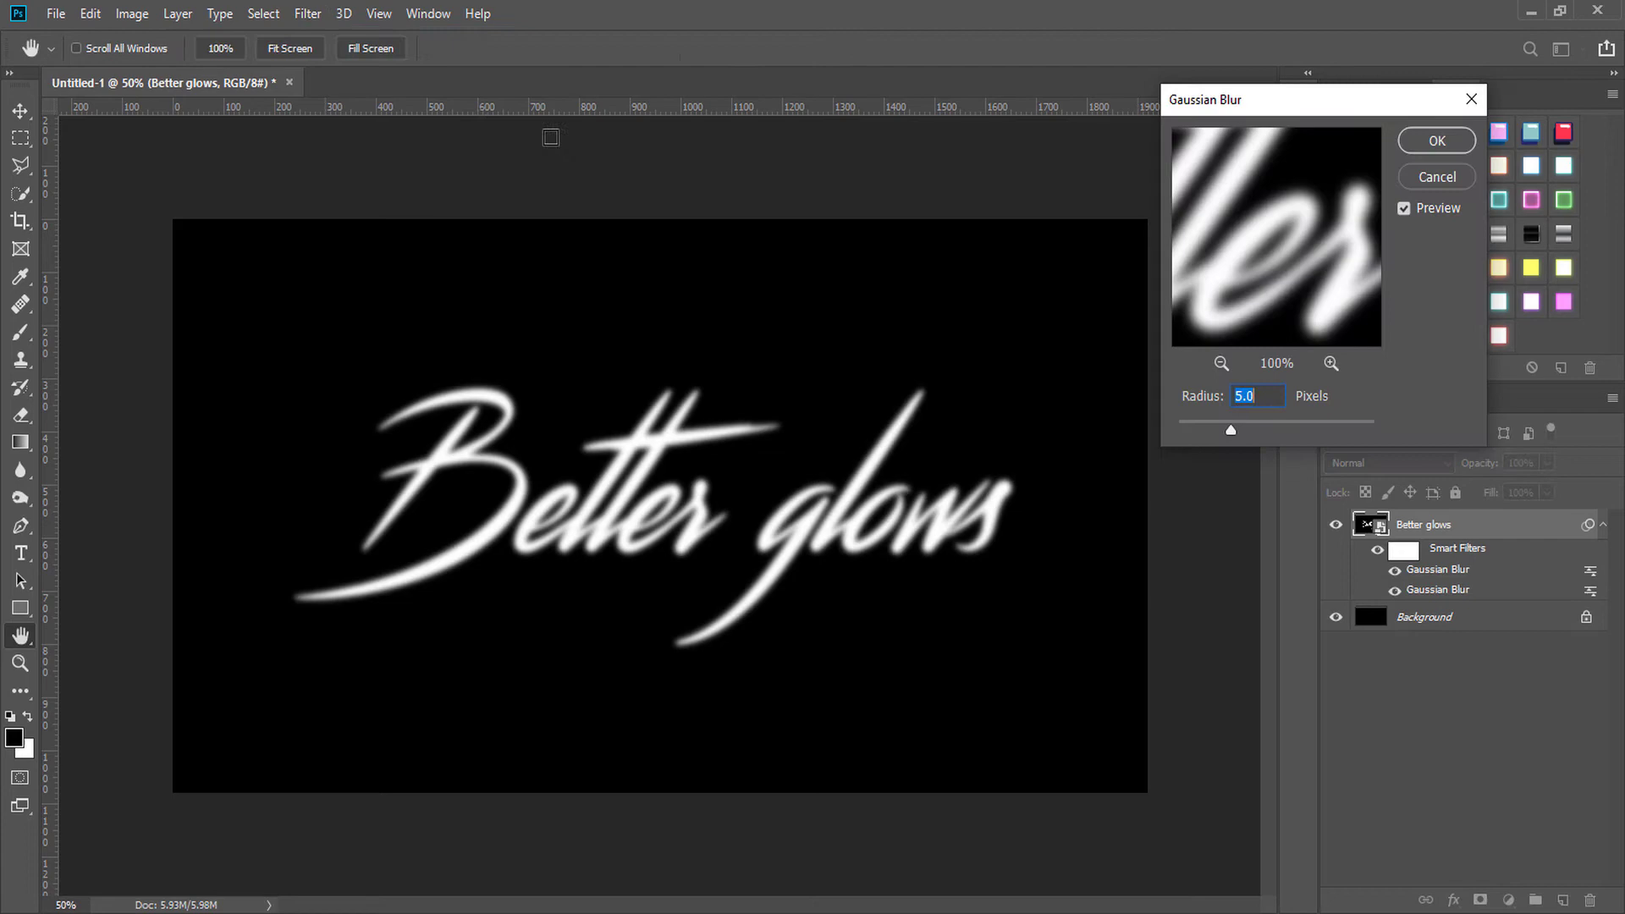
text(10)
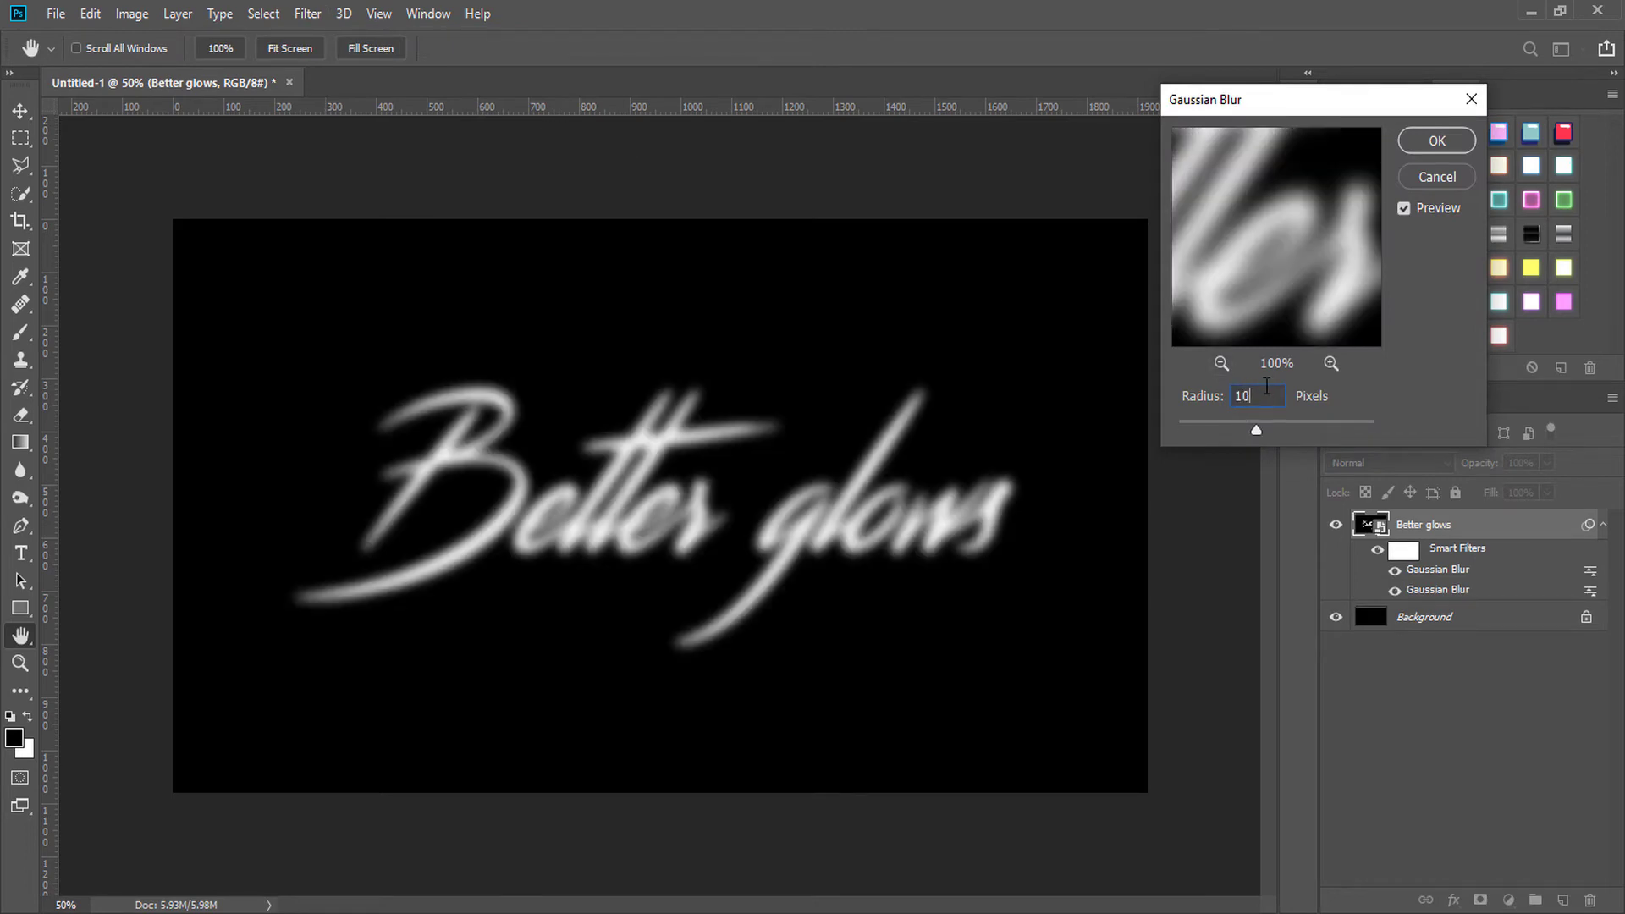
click(1445, 147)
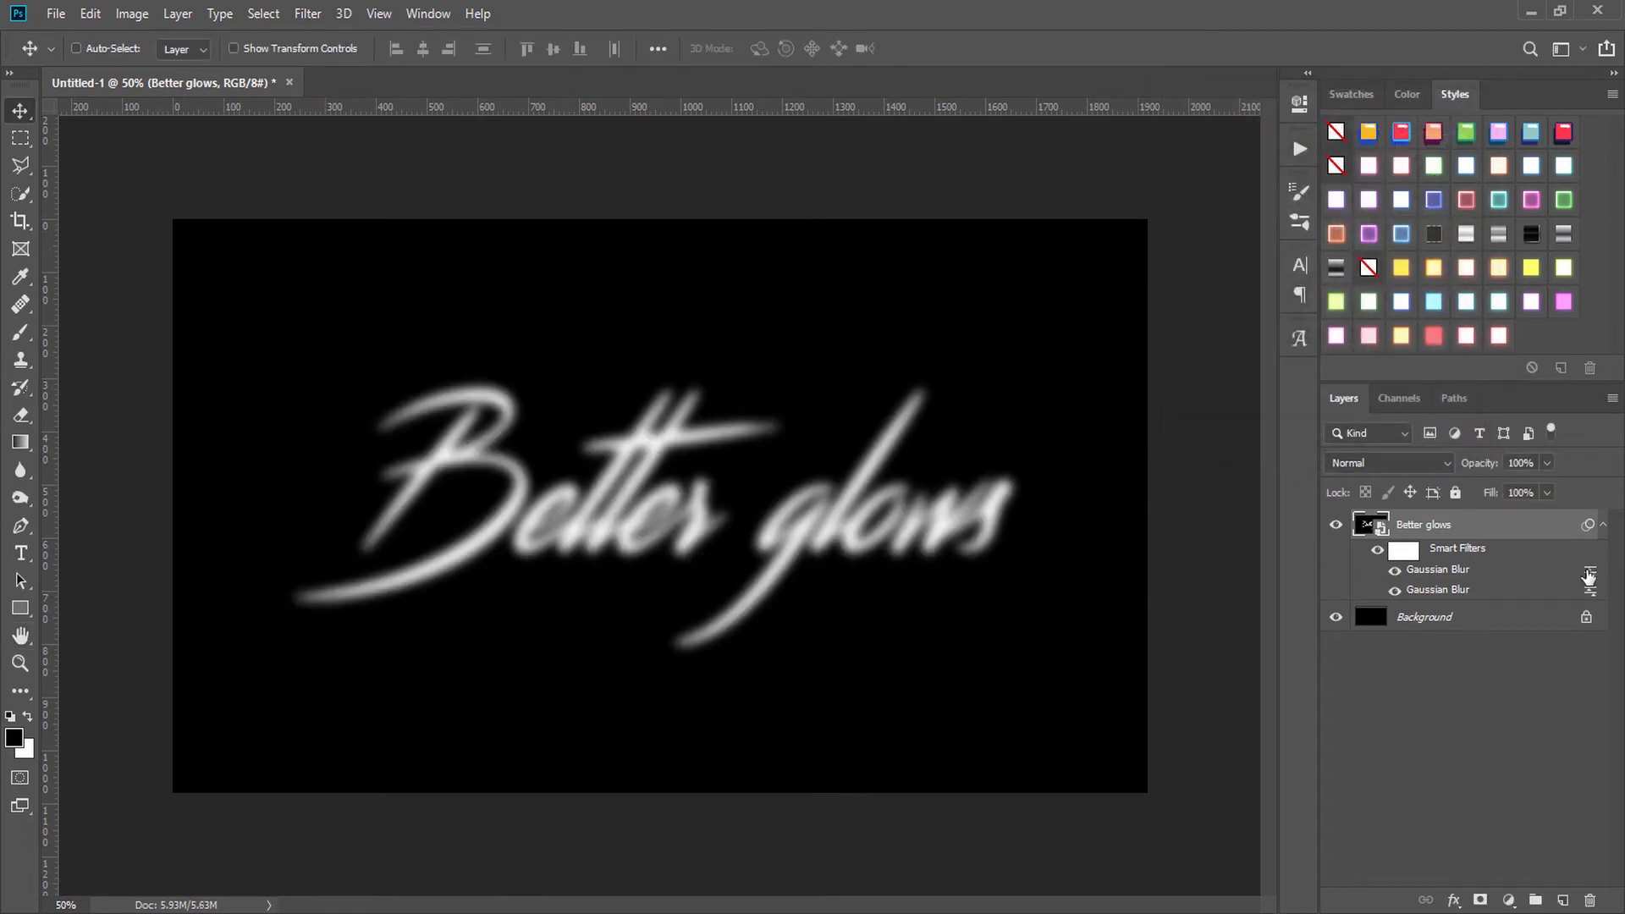
double_click(1590, 576)
click(1047, 205)
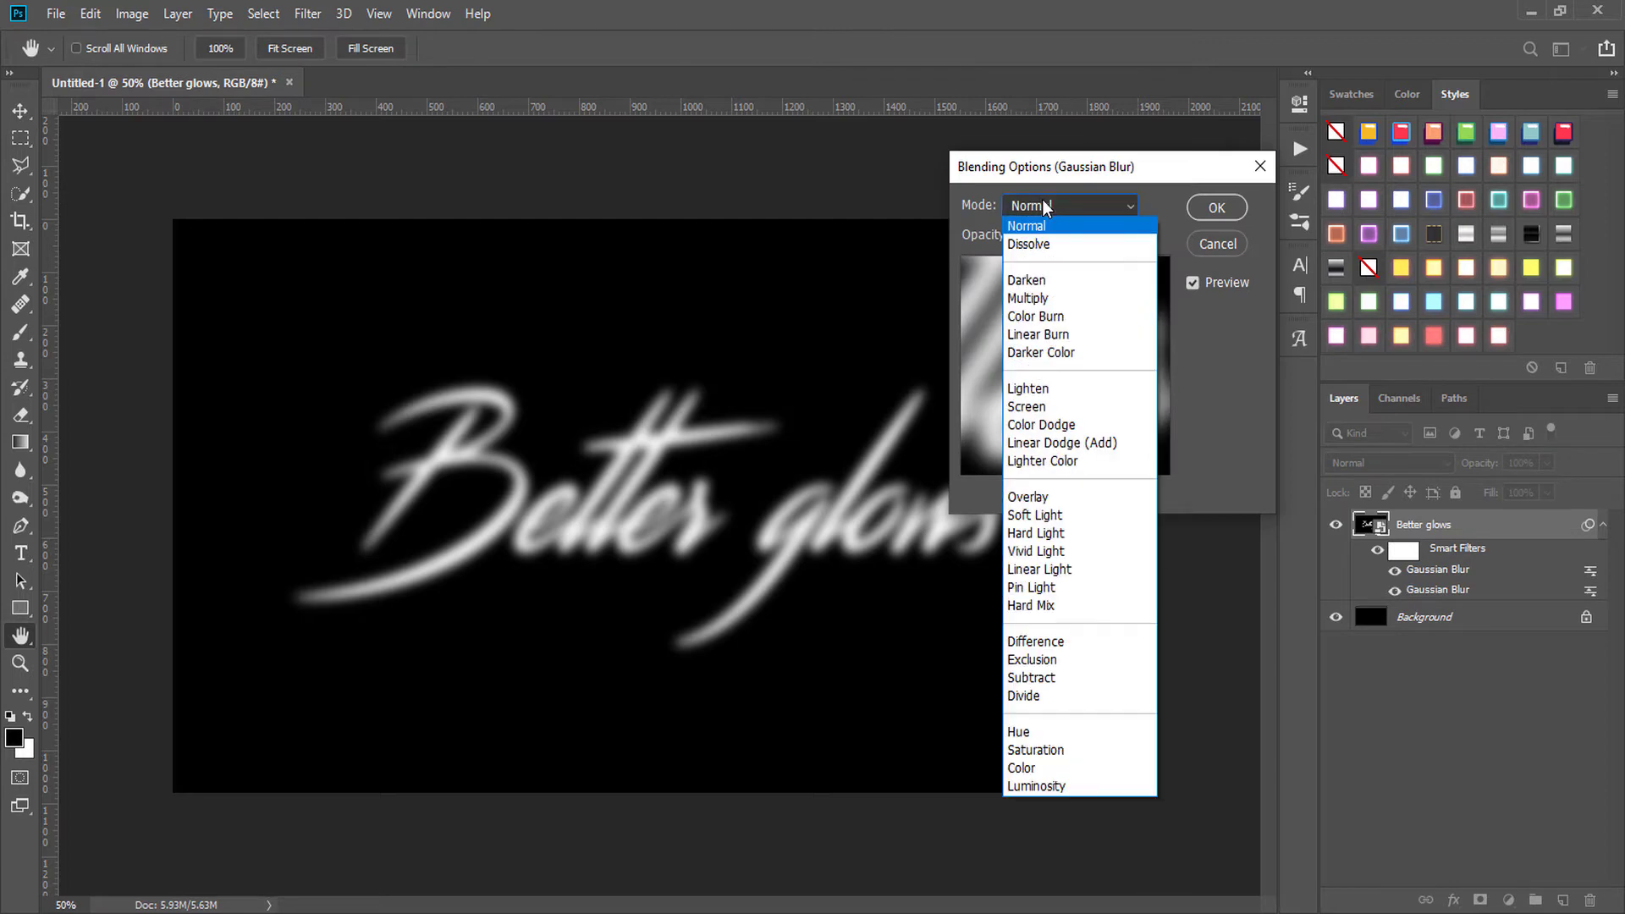
click(1032, 410)
double_click(1046, 233)
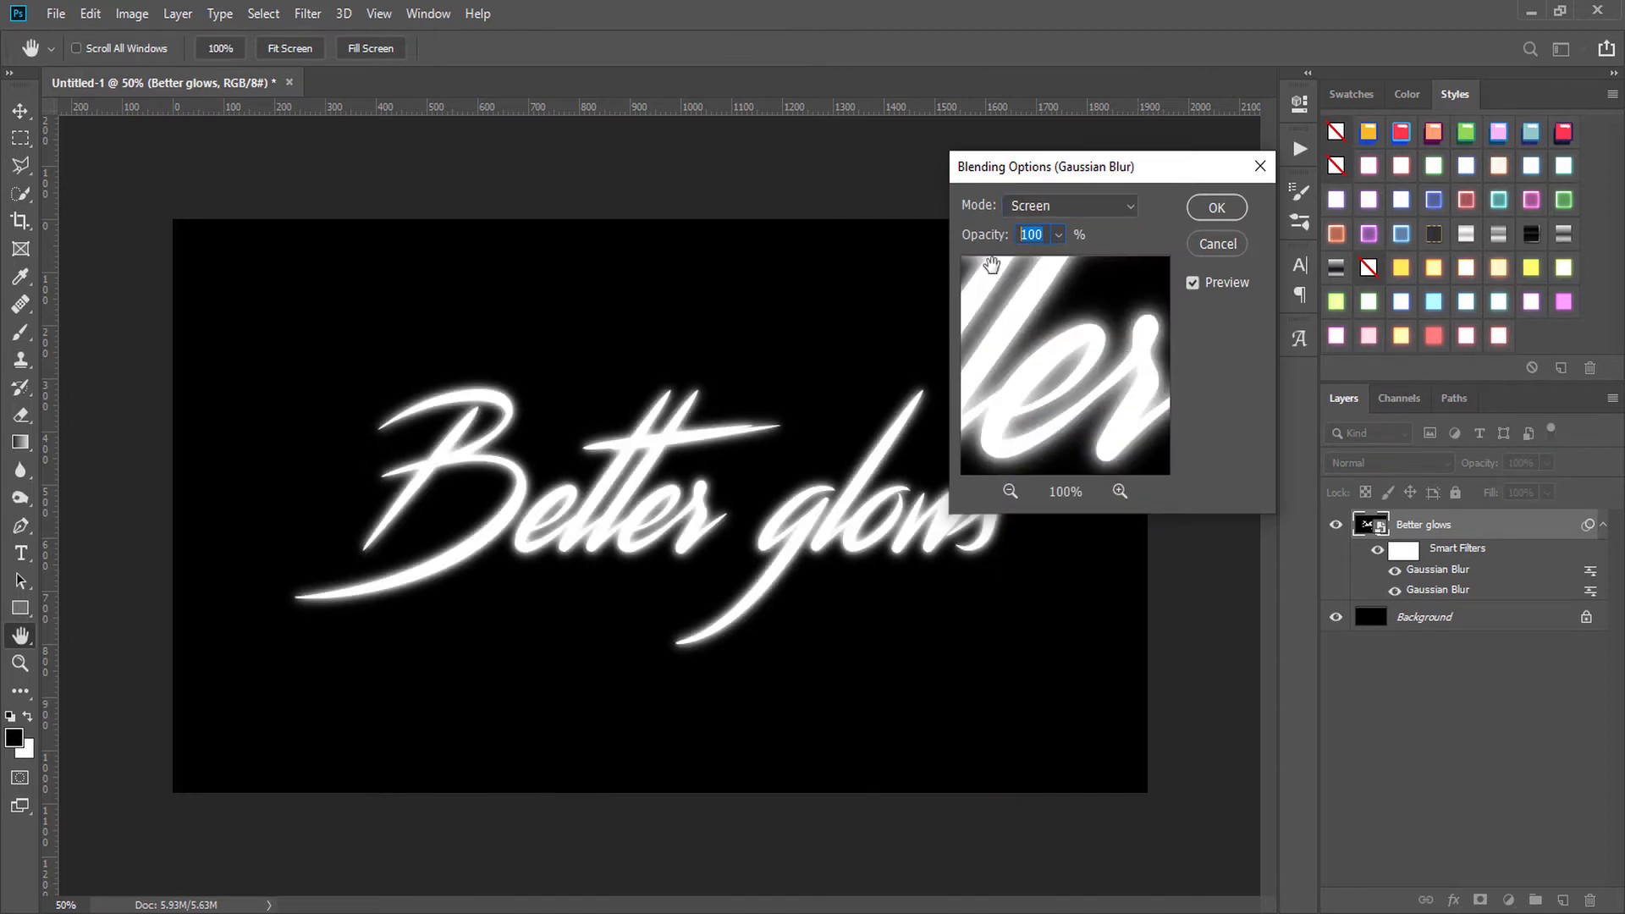
click(1216, 208)
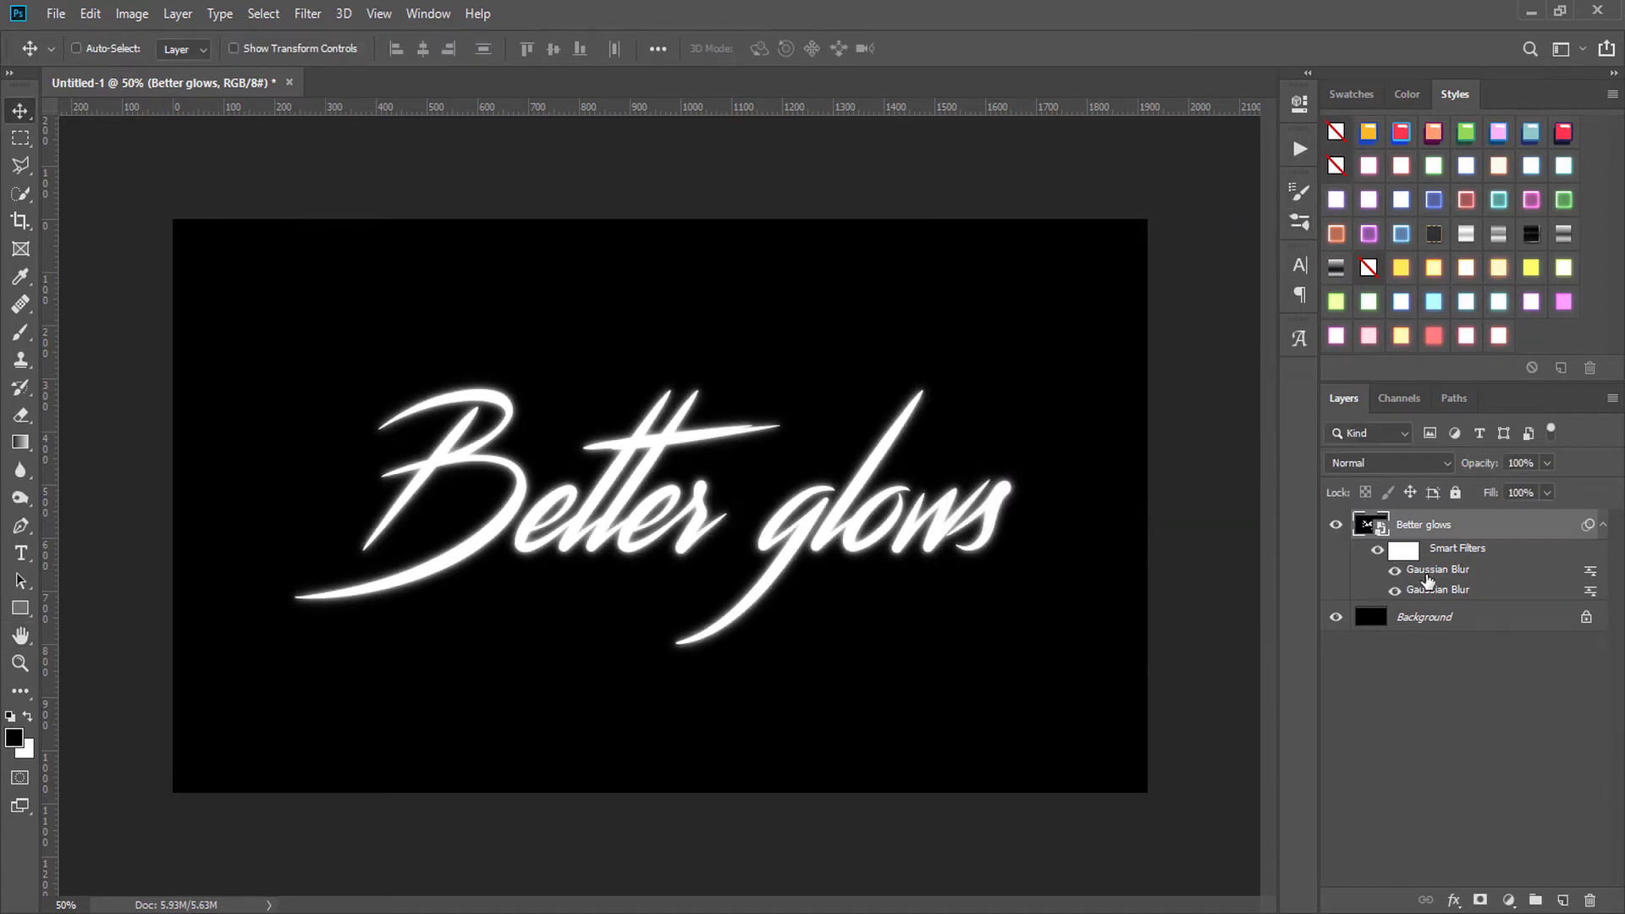
Duplicate the blur with Alt-drag, set radius 20 and Screen at 50% opacity.
key(alt)
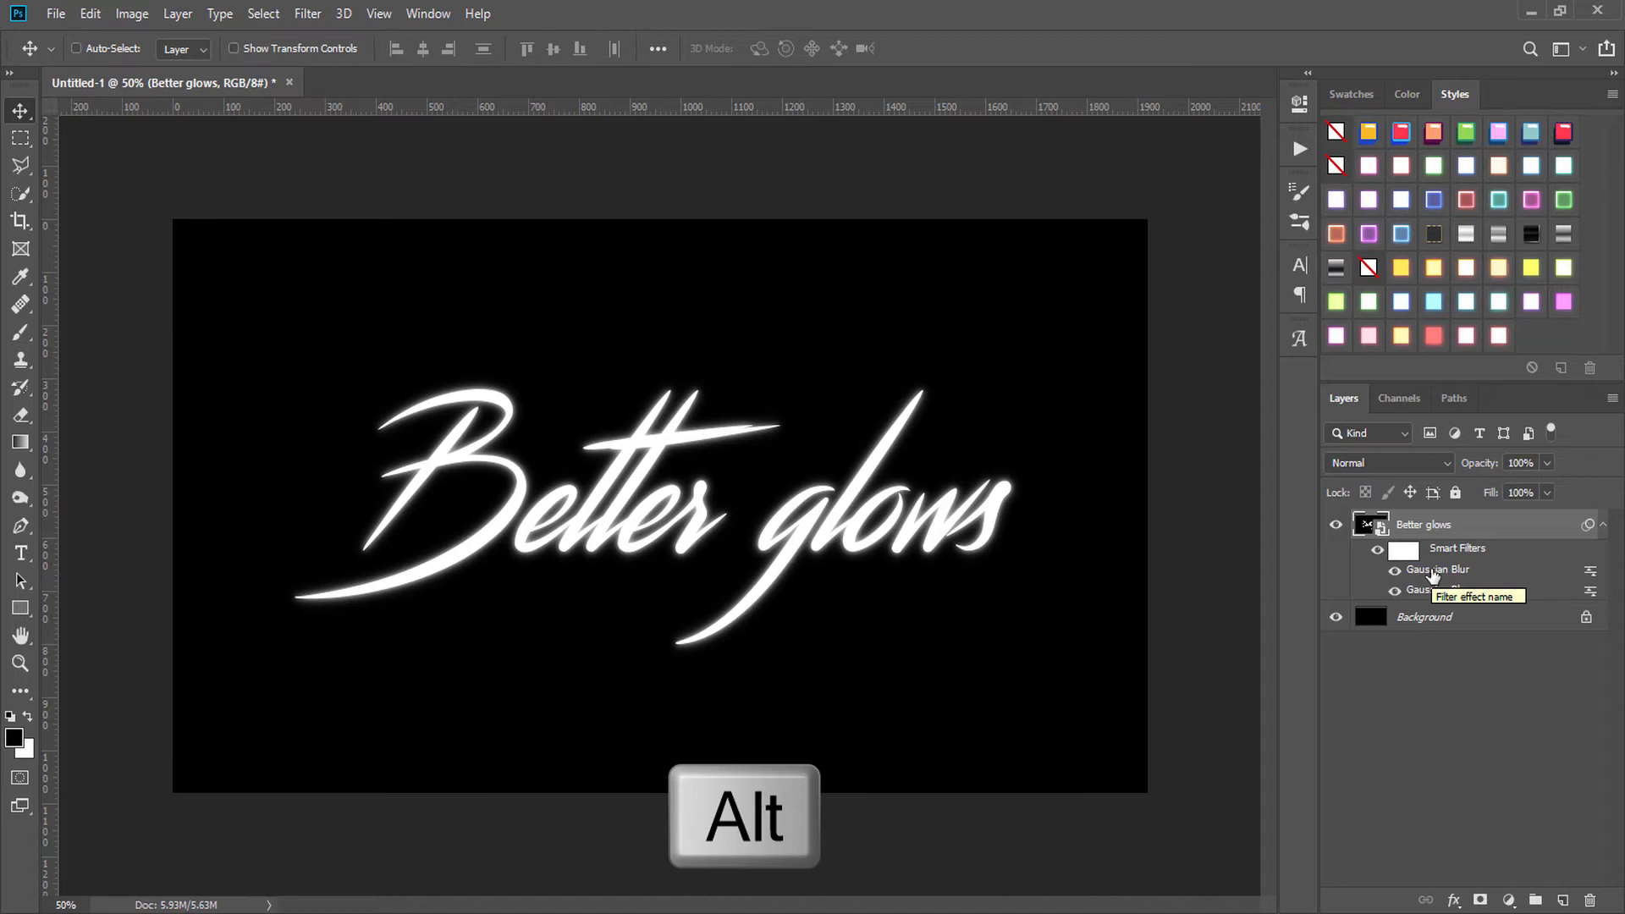
drag(1433, 576, 1432, 569)
double_click(1433, 576)
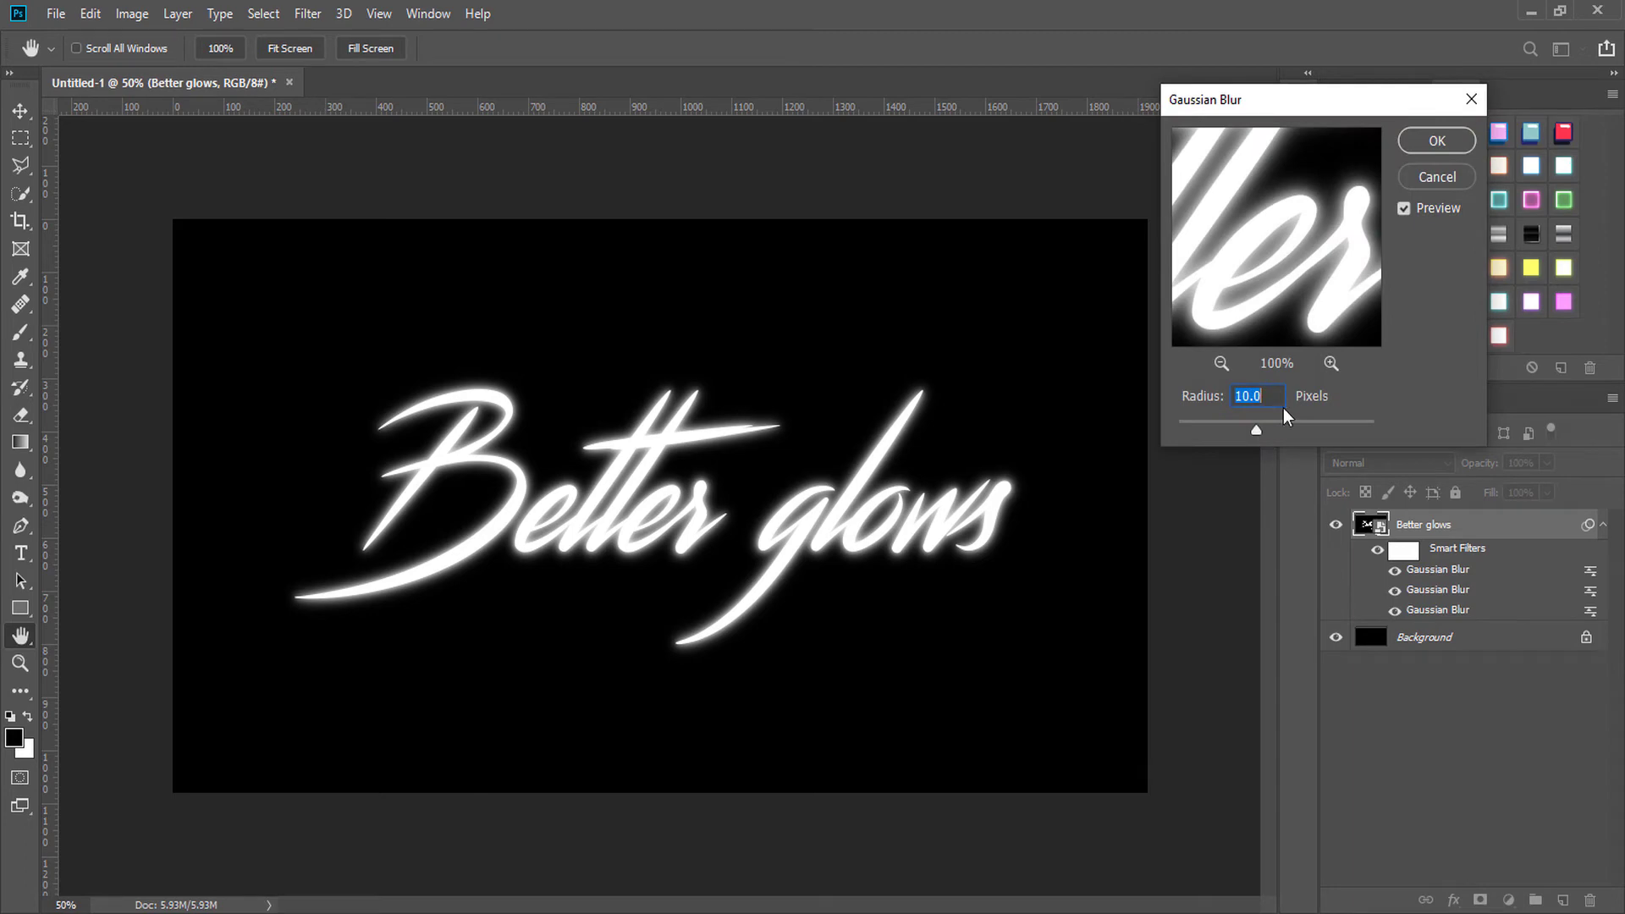
text(20)
click(1422, 146)
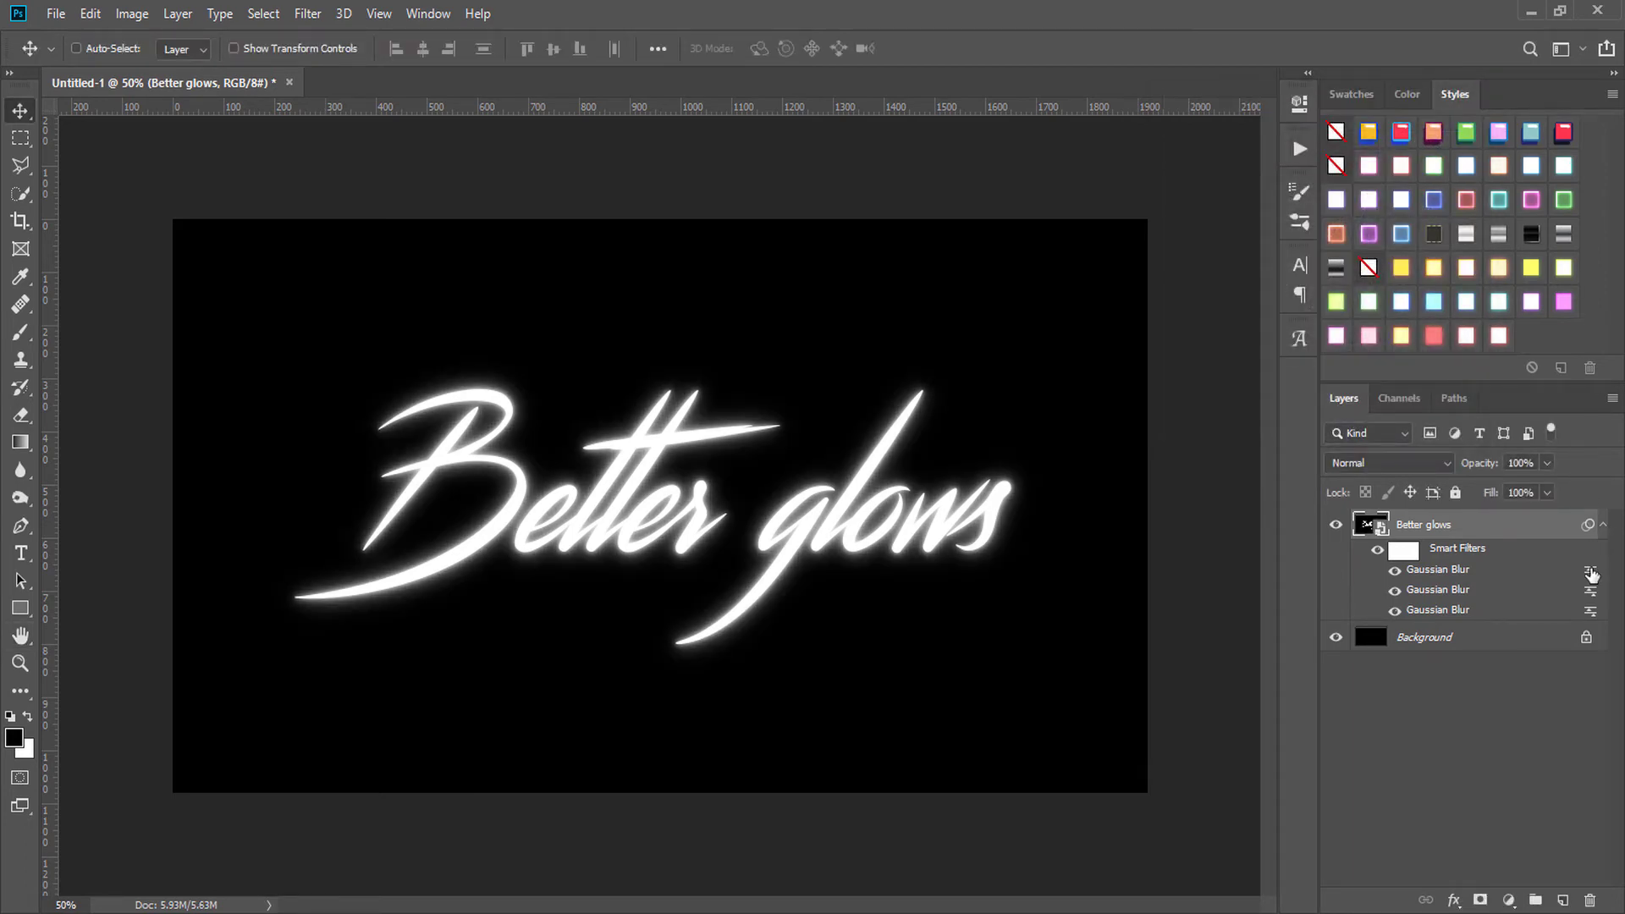
double_click(1591, 572)
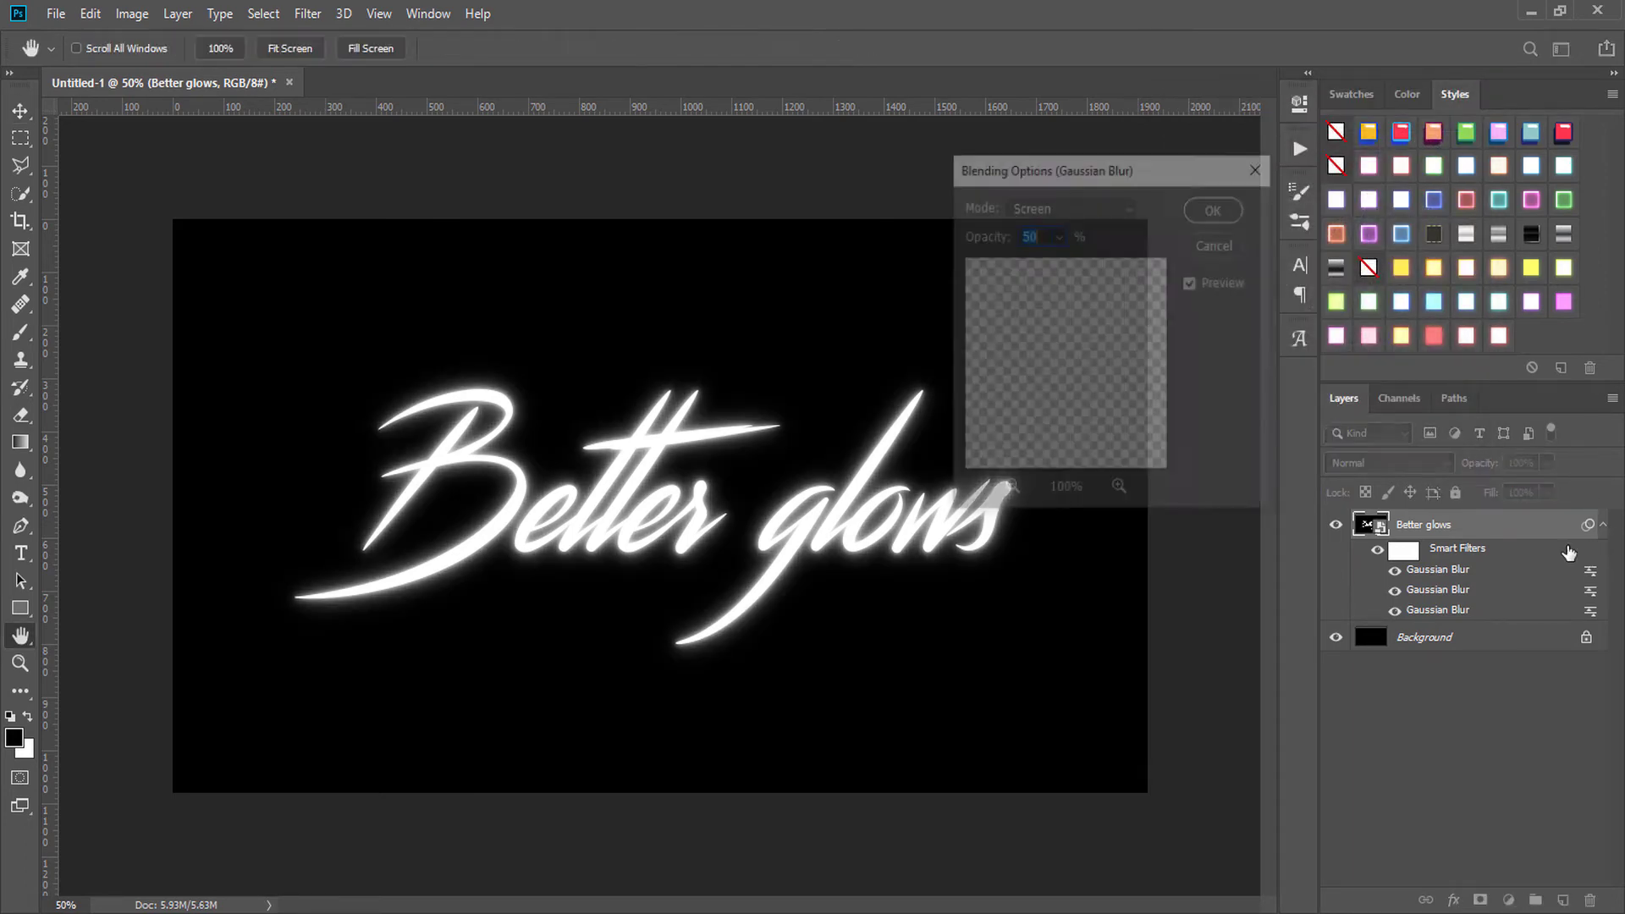
click(1216, 208)
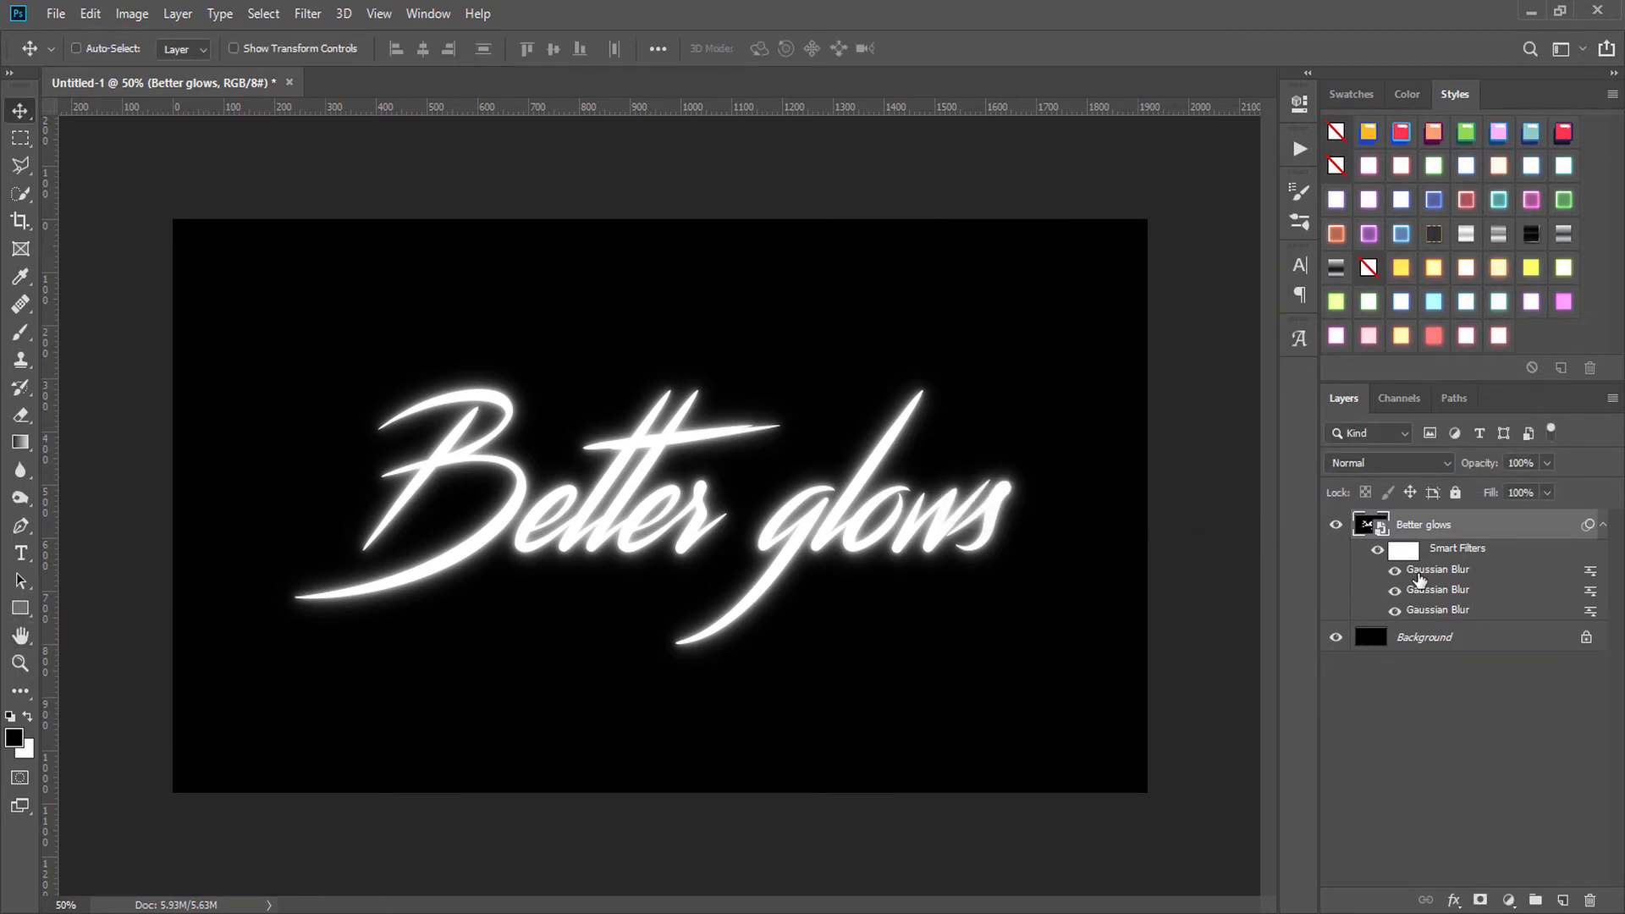
Duplicate the top blur with a 40-pixel radius, blending Screen at 40% opacity.
drag(1425, 573, 1430, 561)
double_click(1428, 571)
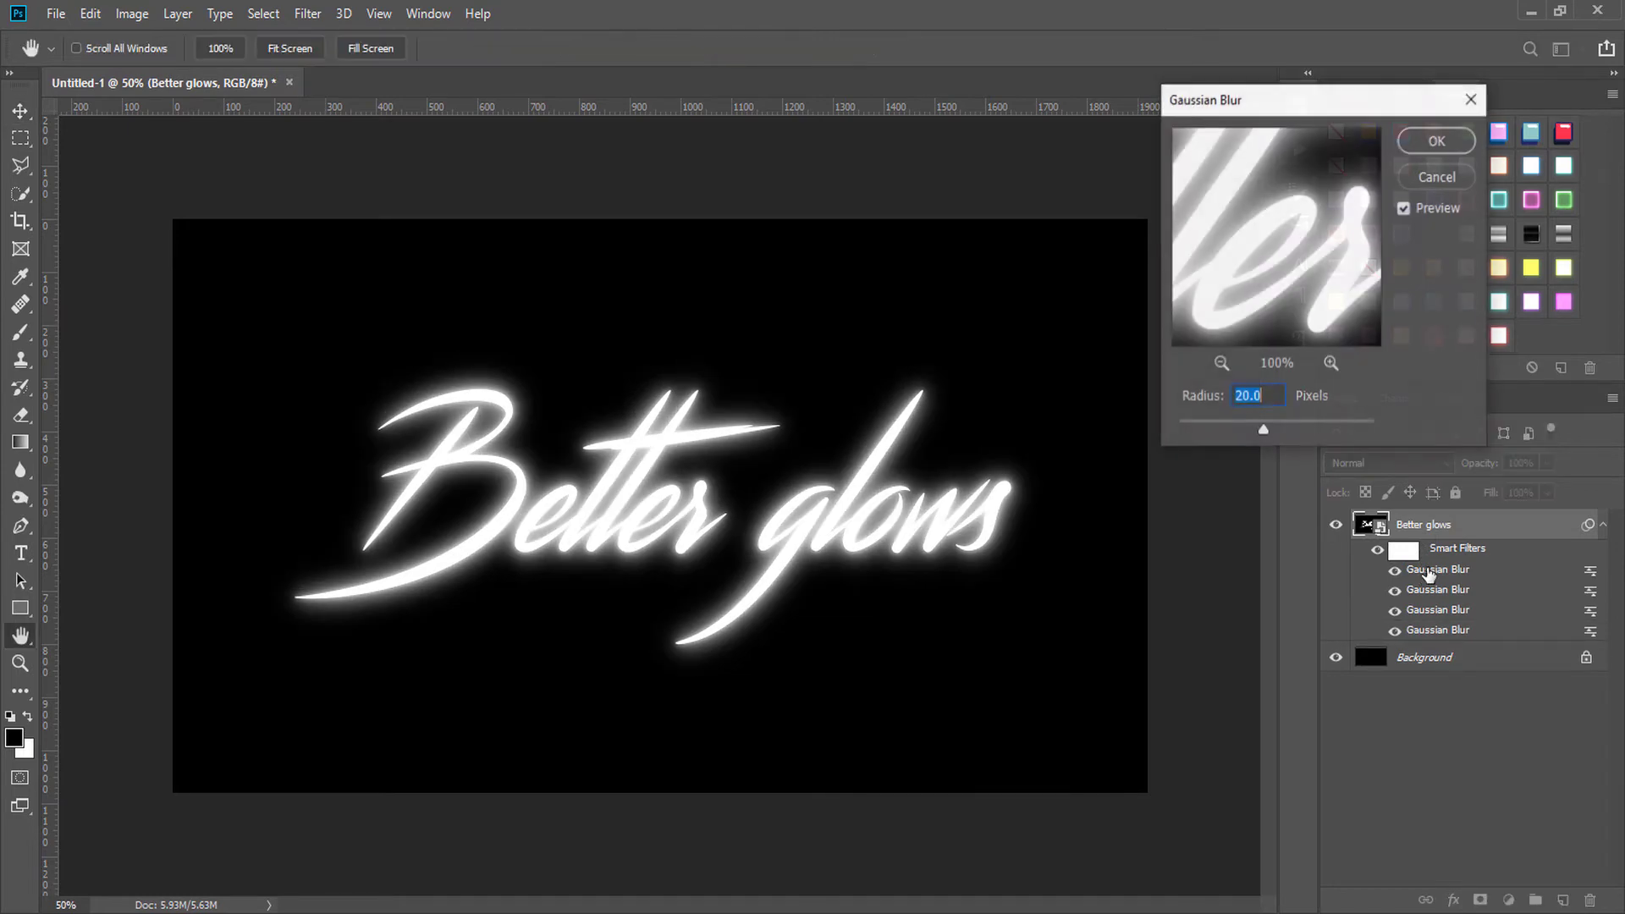
text(40)
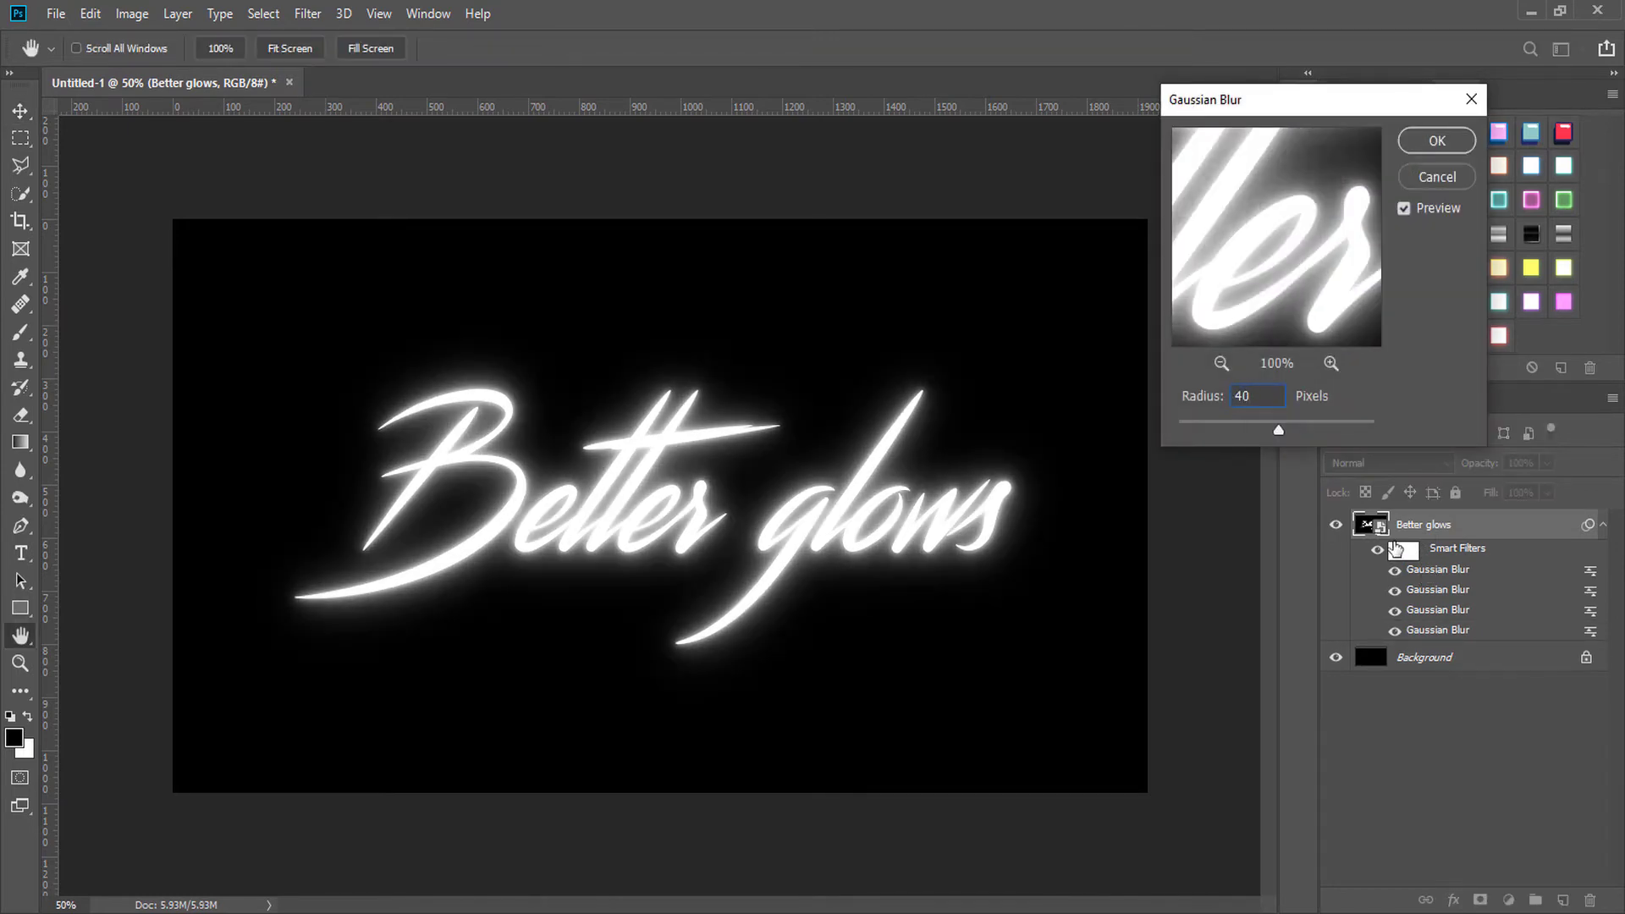
key(Return)
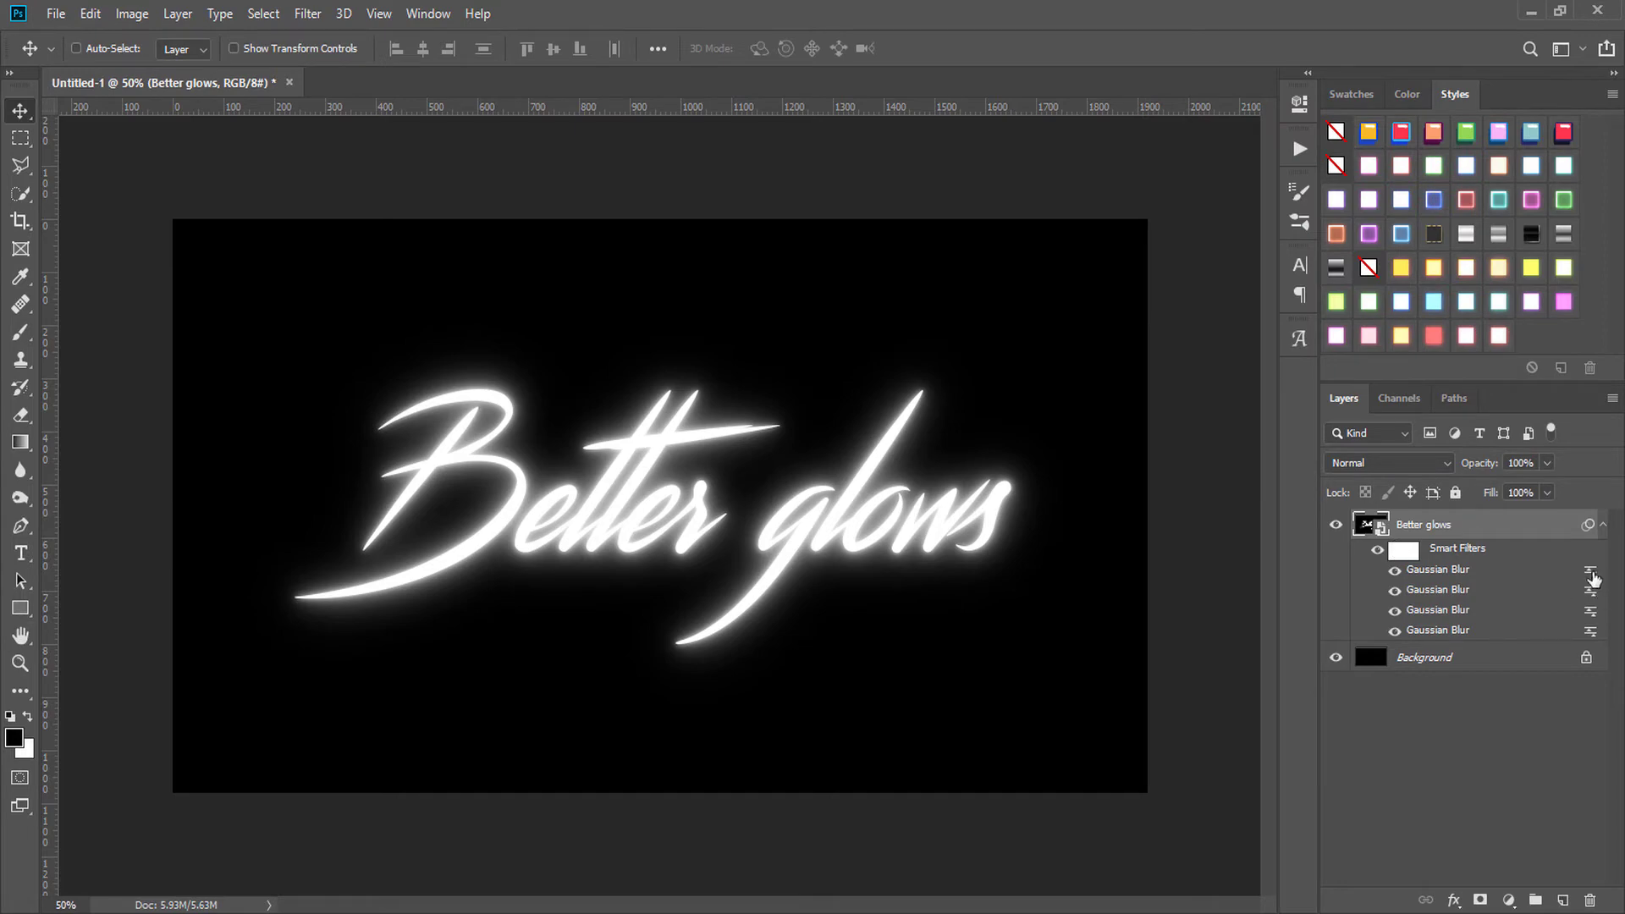
double_click(1591, 575)
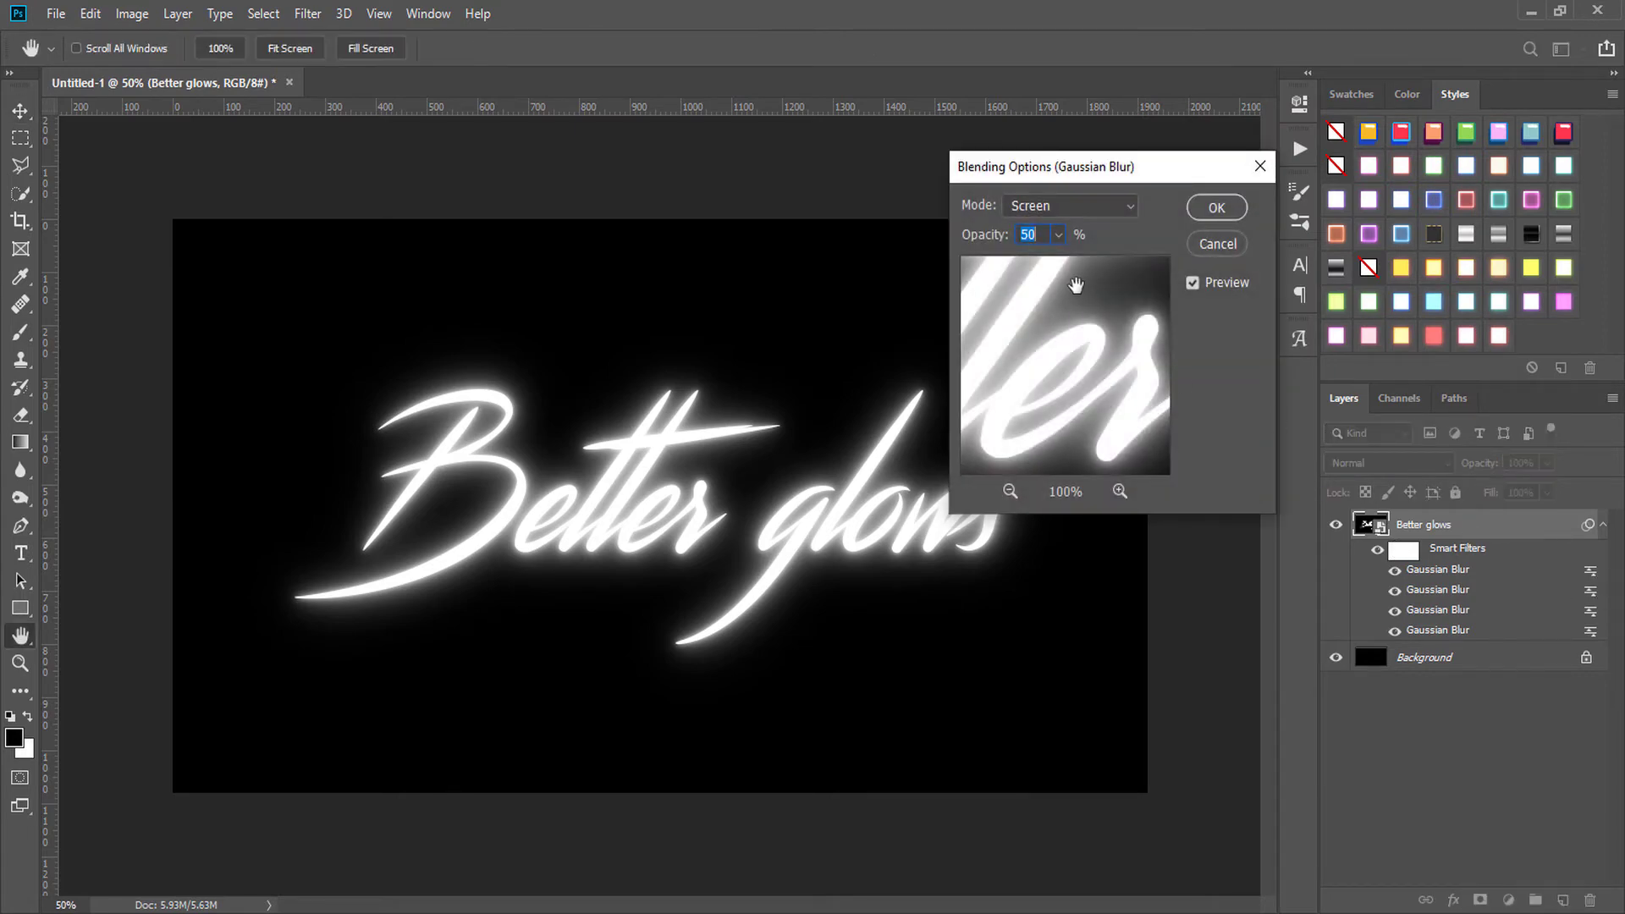
text(0)
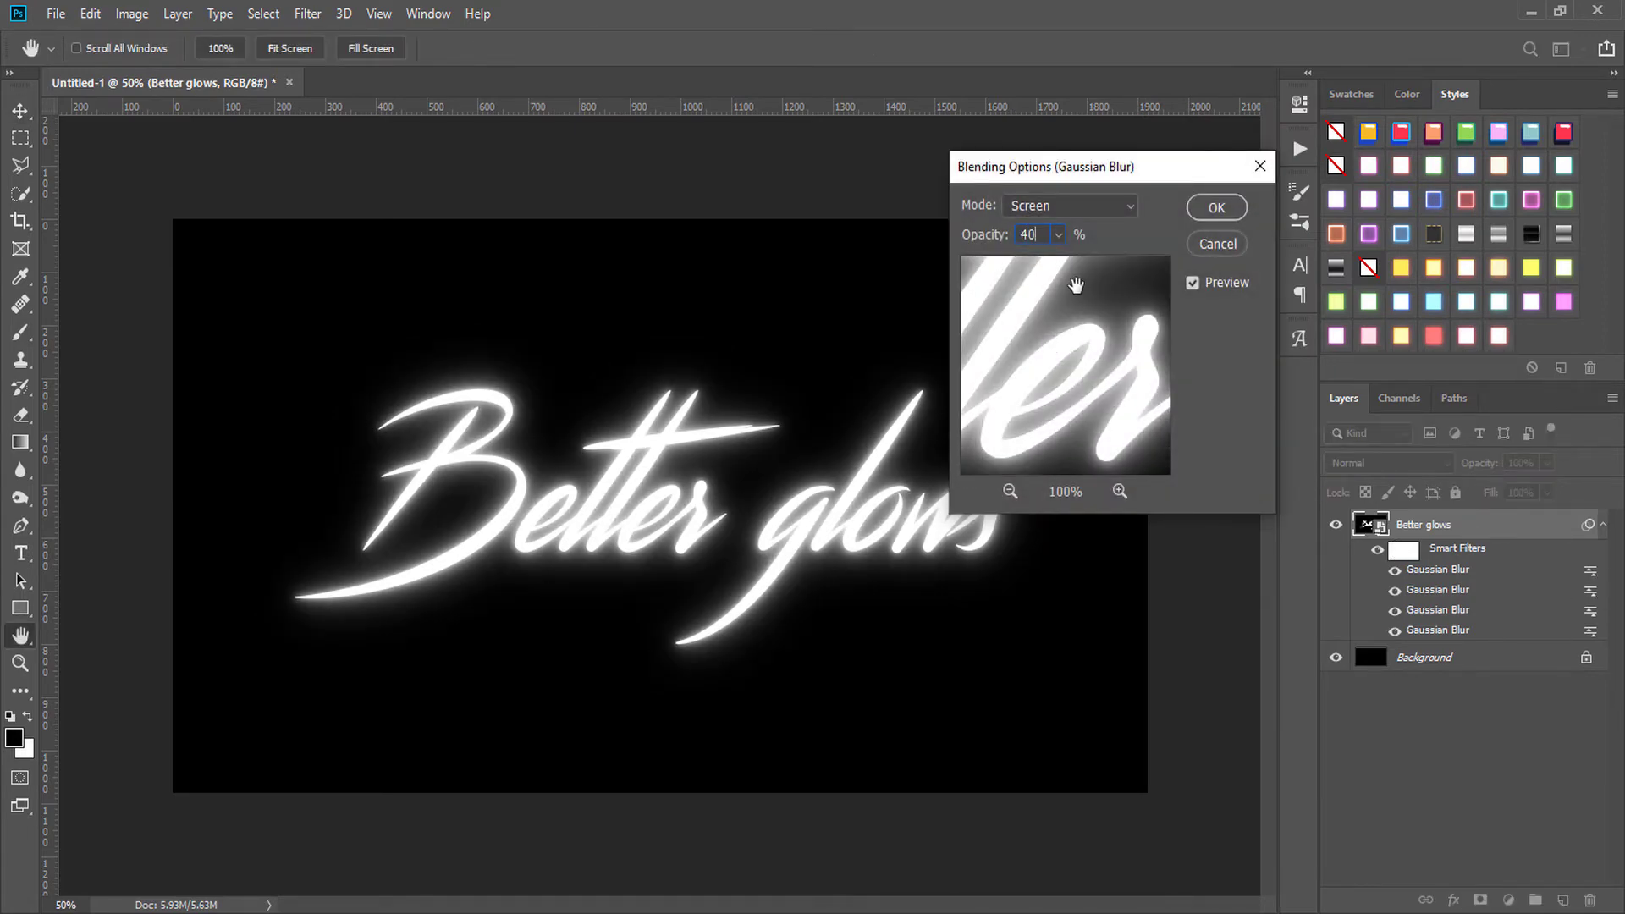
click(1211, 209)
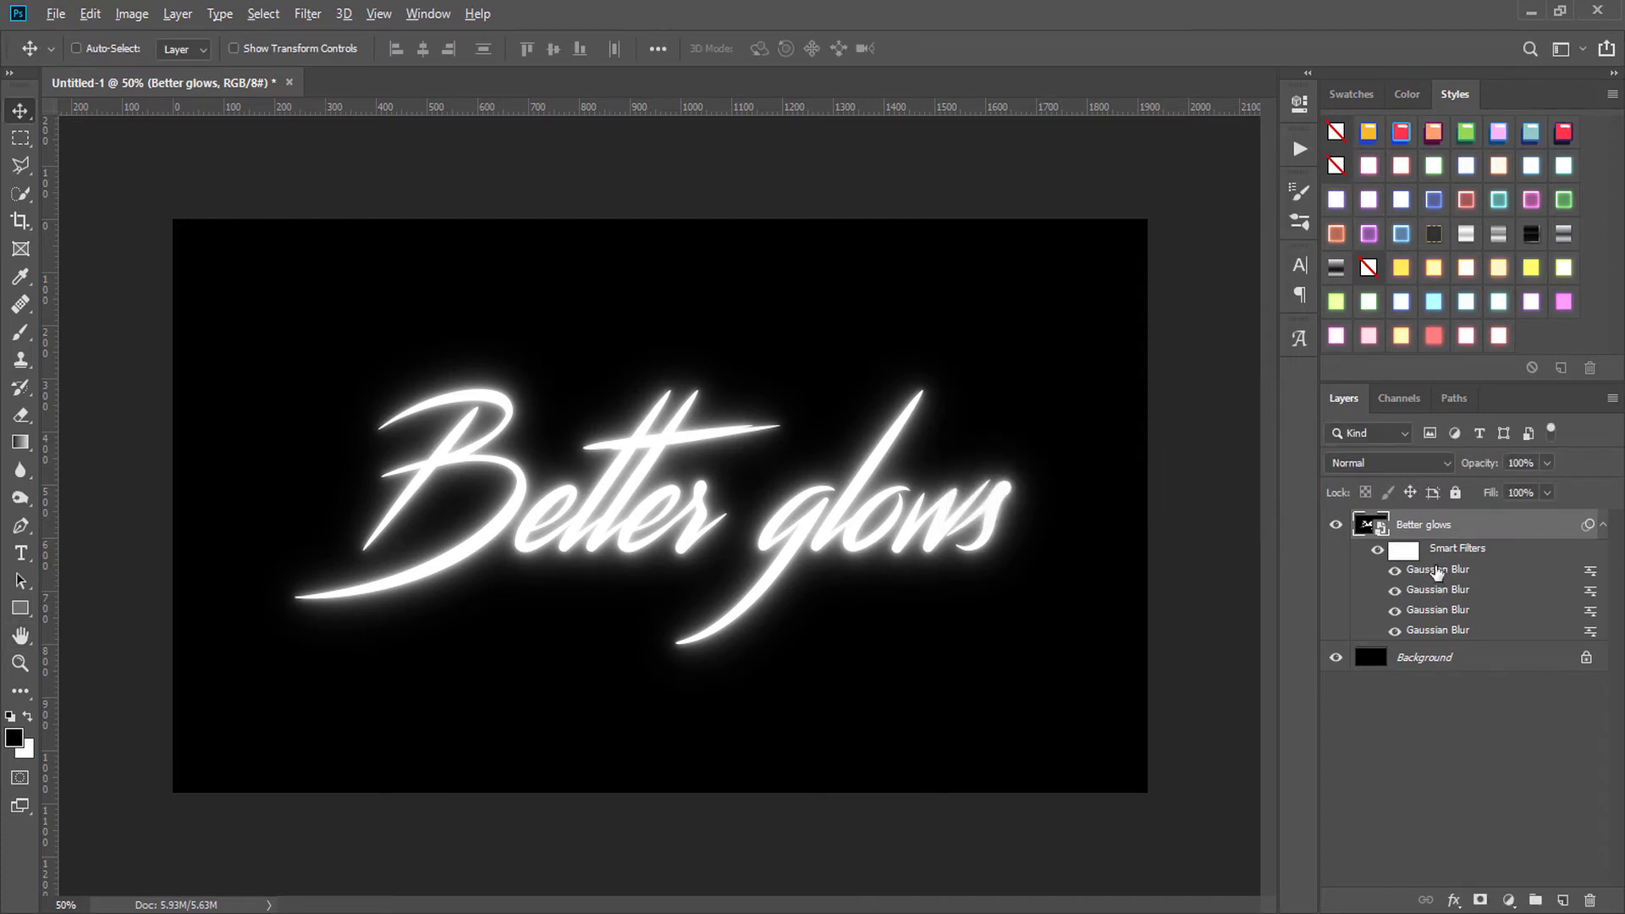
Add a fifth blur at 80-pixel radius, blending at 35% opacity.
key(ctrl+f)
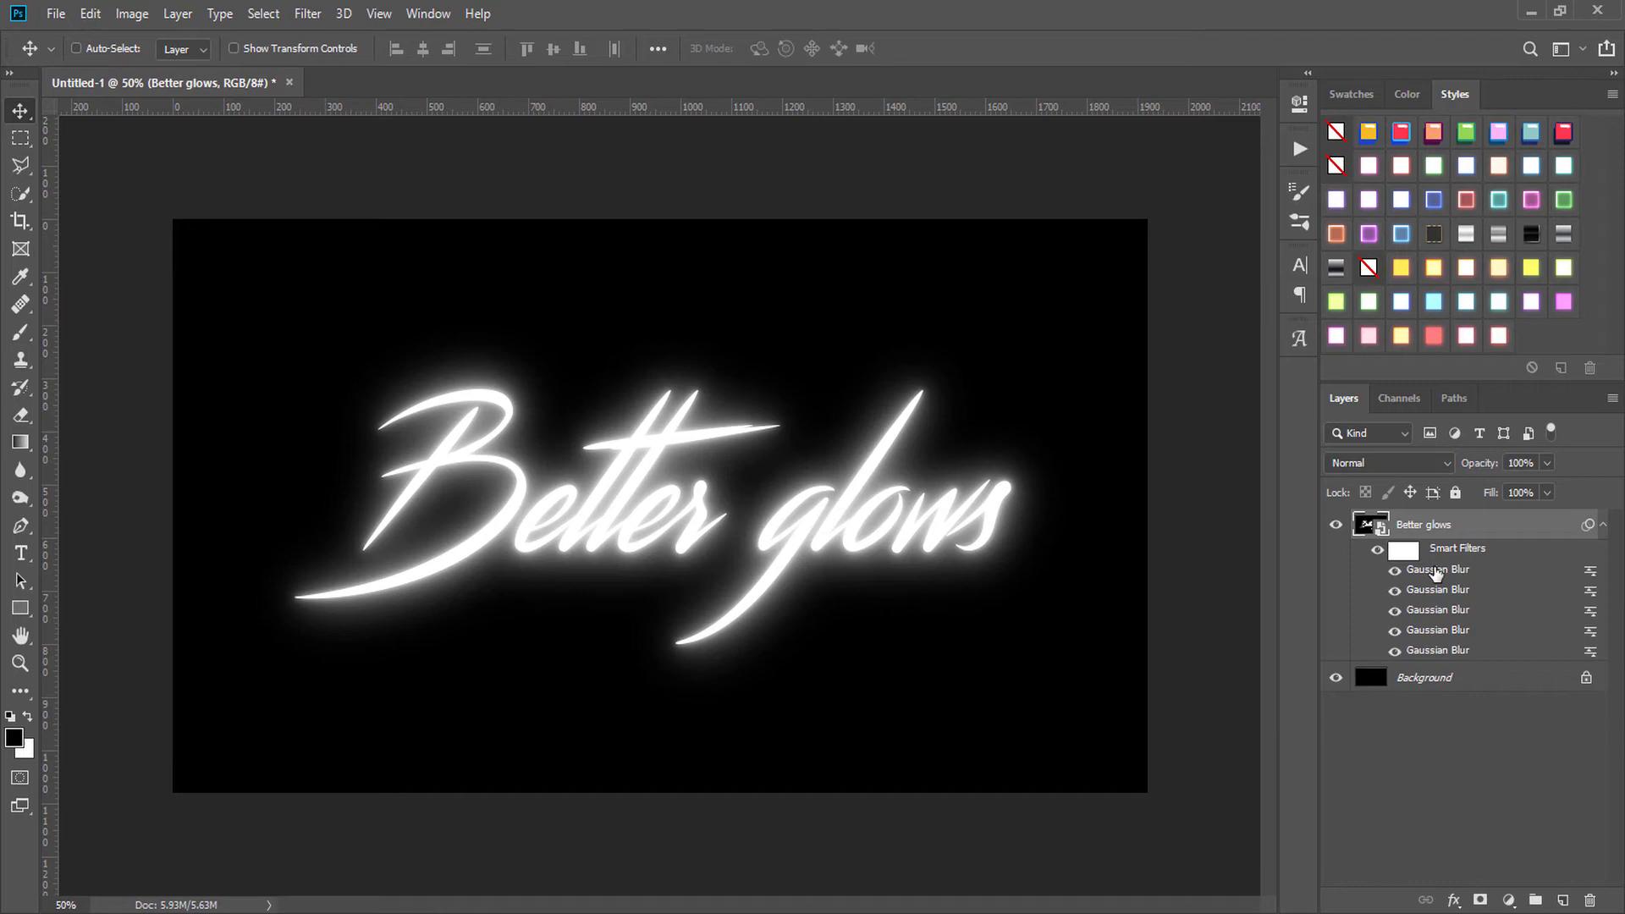
double_click(1436, 569)
text(80)
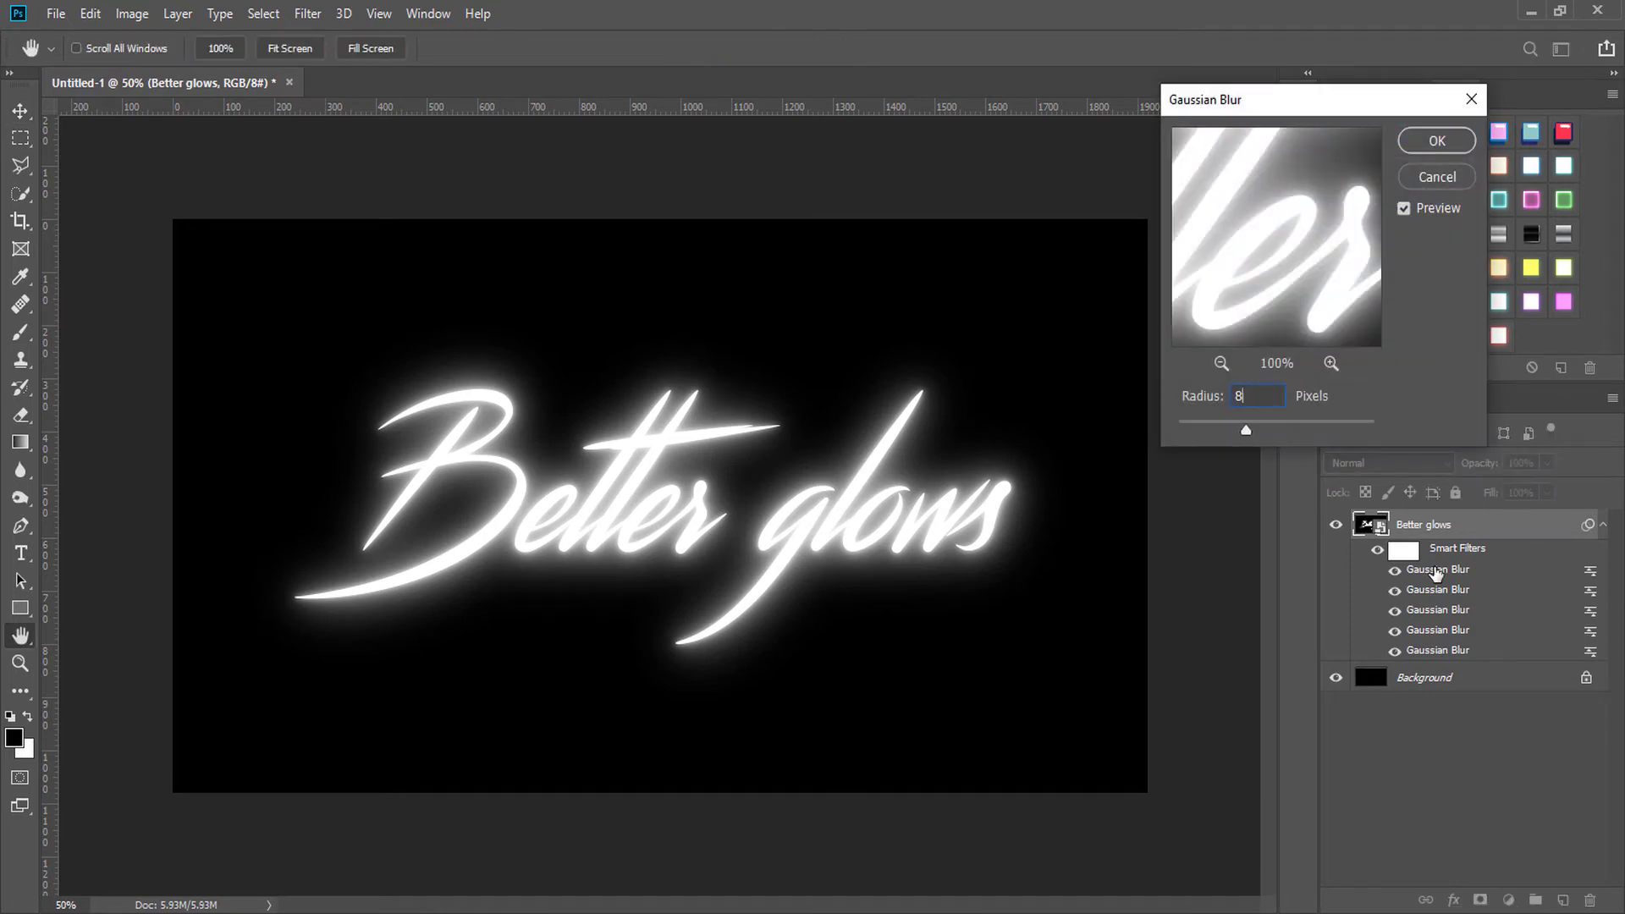
click(1430, 143)
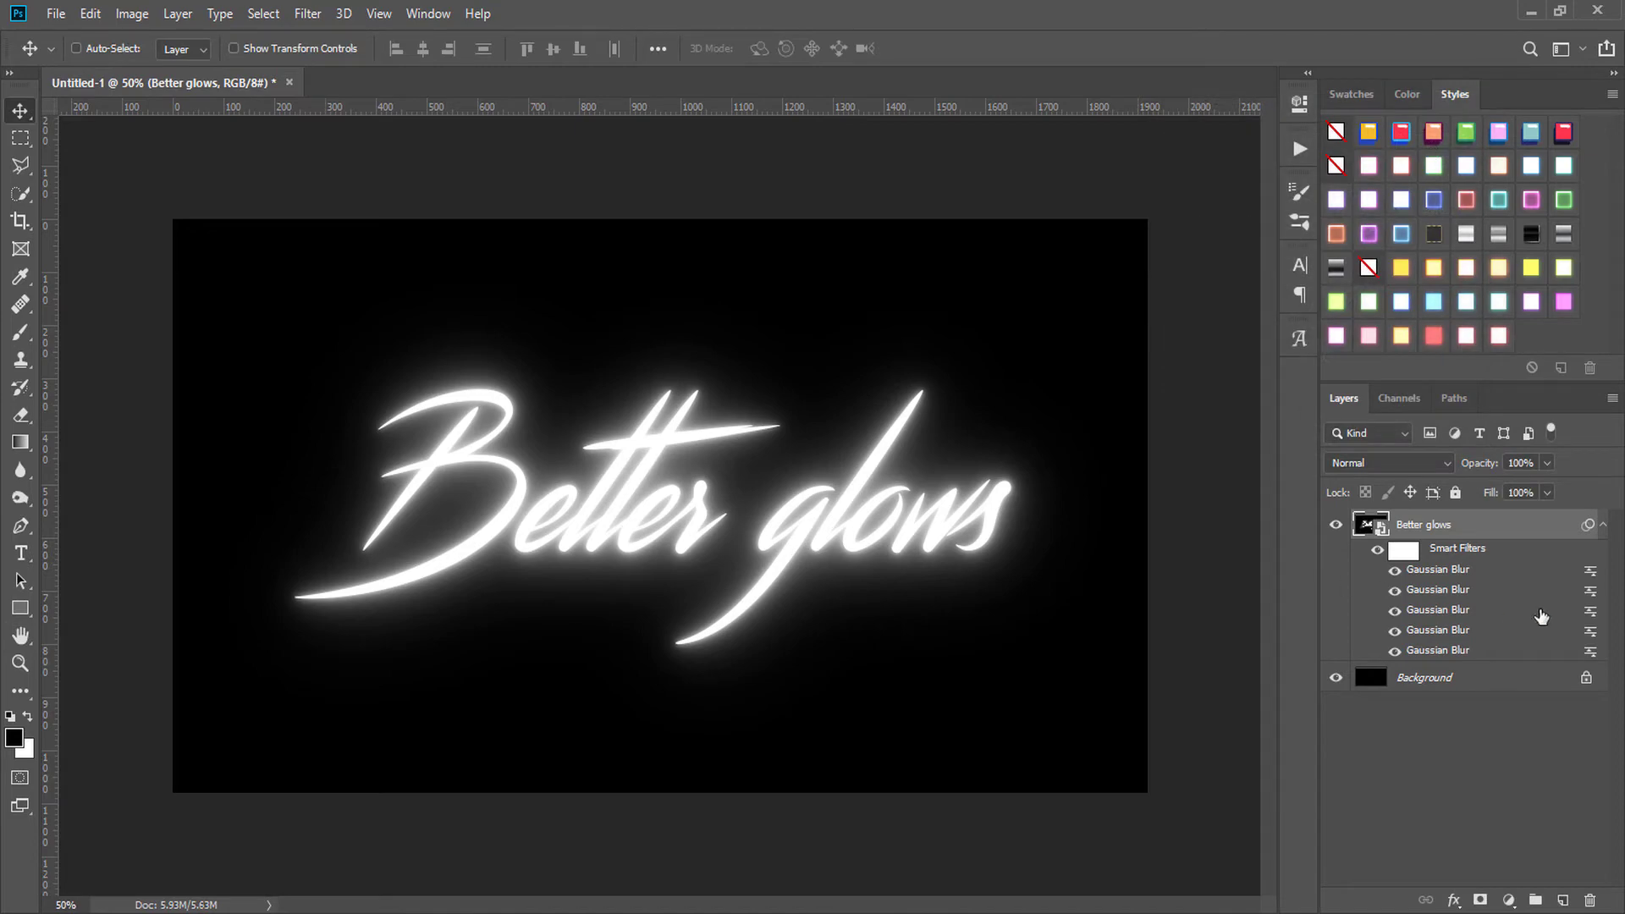
double_click(1592, 571)
text(35)
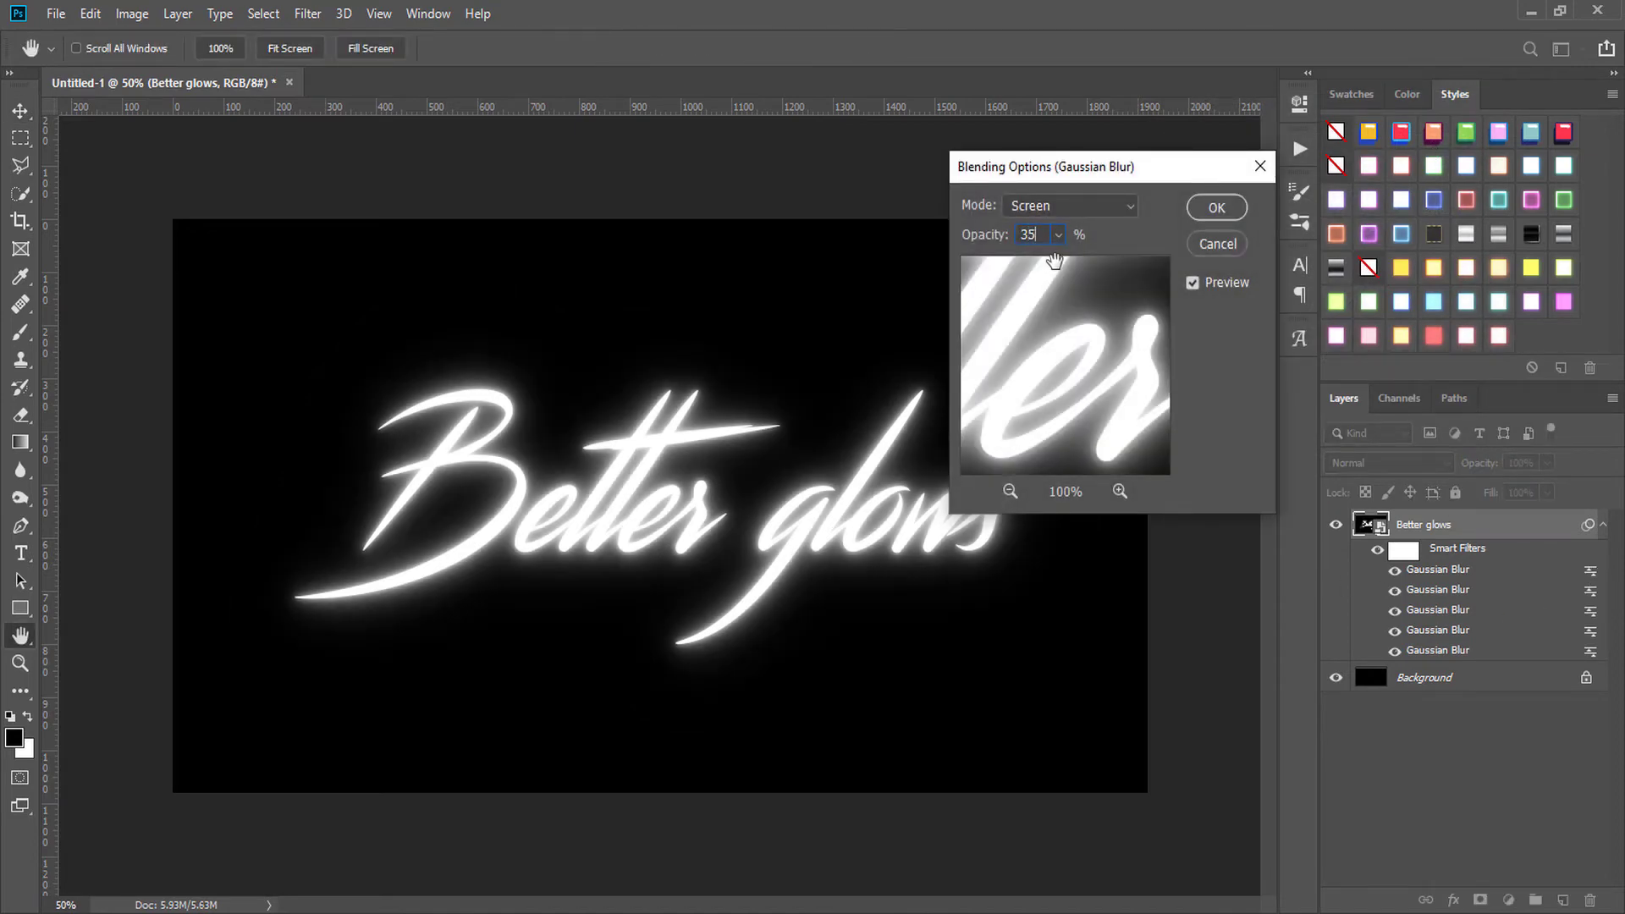
key(Return)
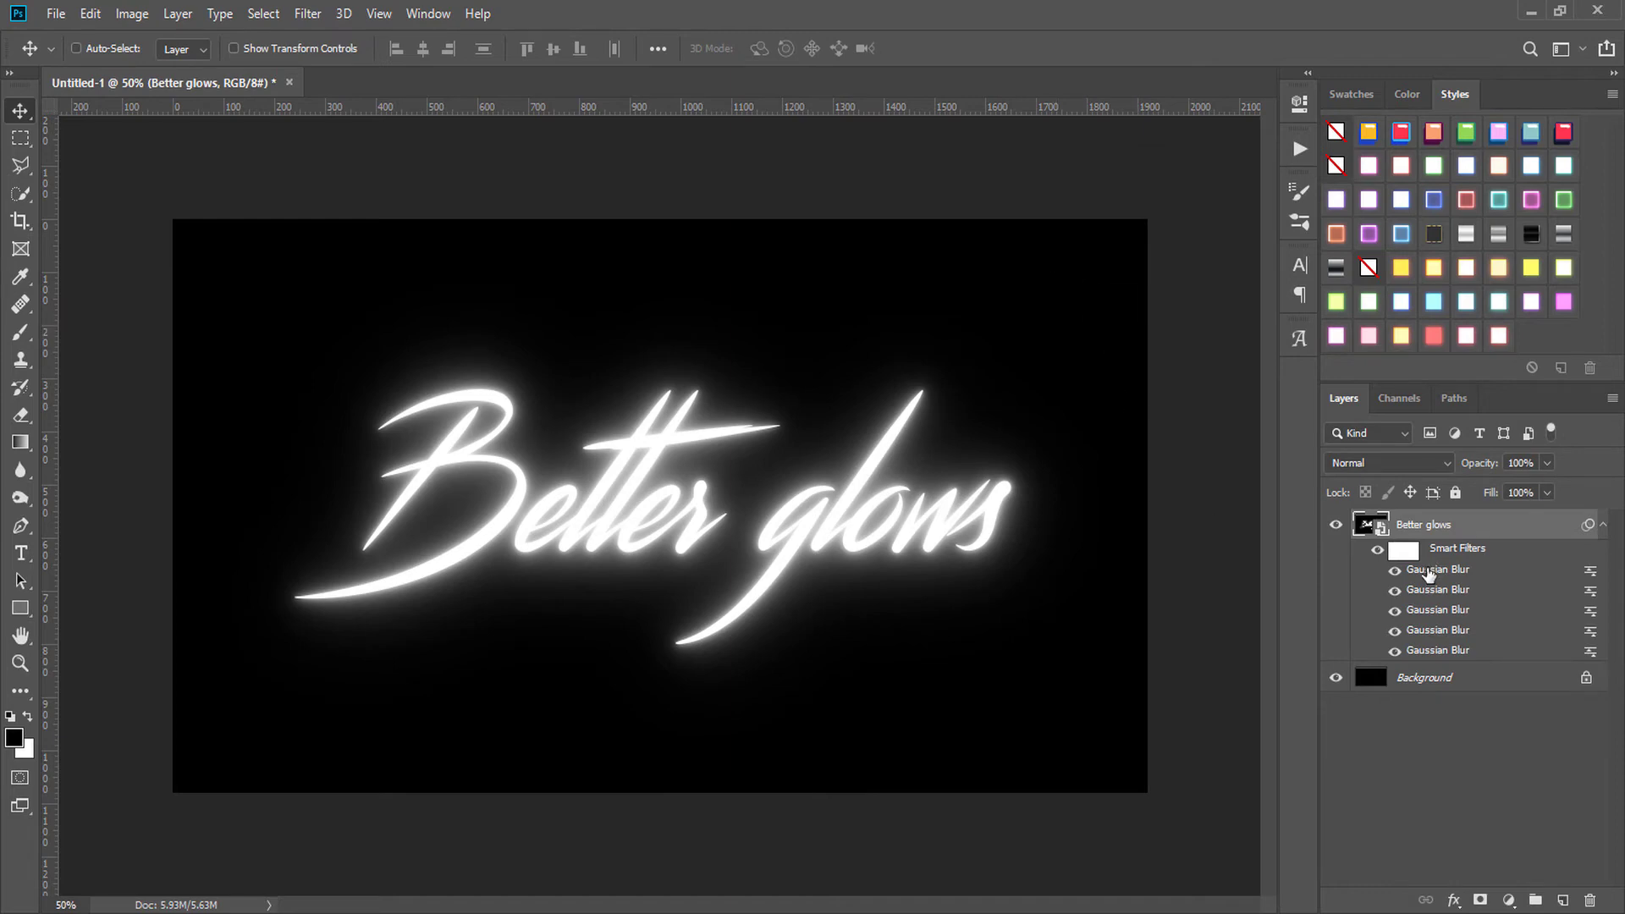
Duplicate the blur again and set the newest copy's radius to 160 pixels.
drag(1428, 574, 1427, 548)
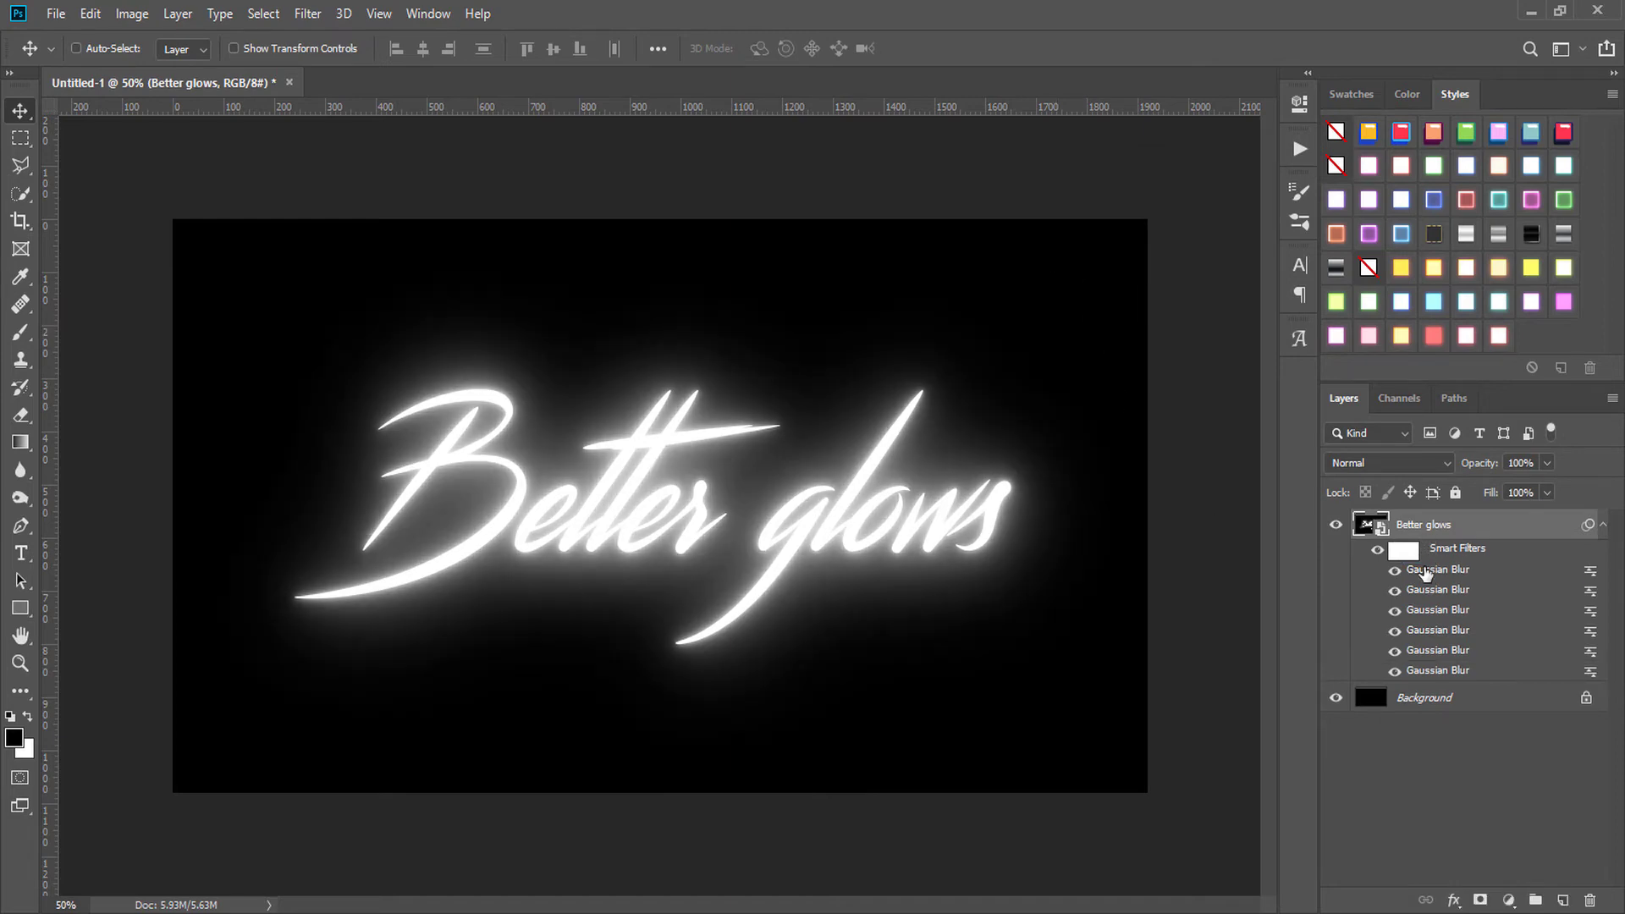
double_click(1427, 572)
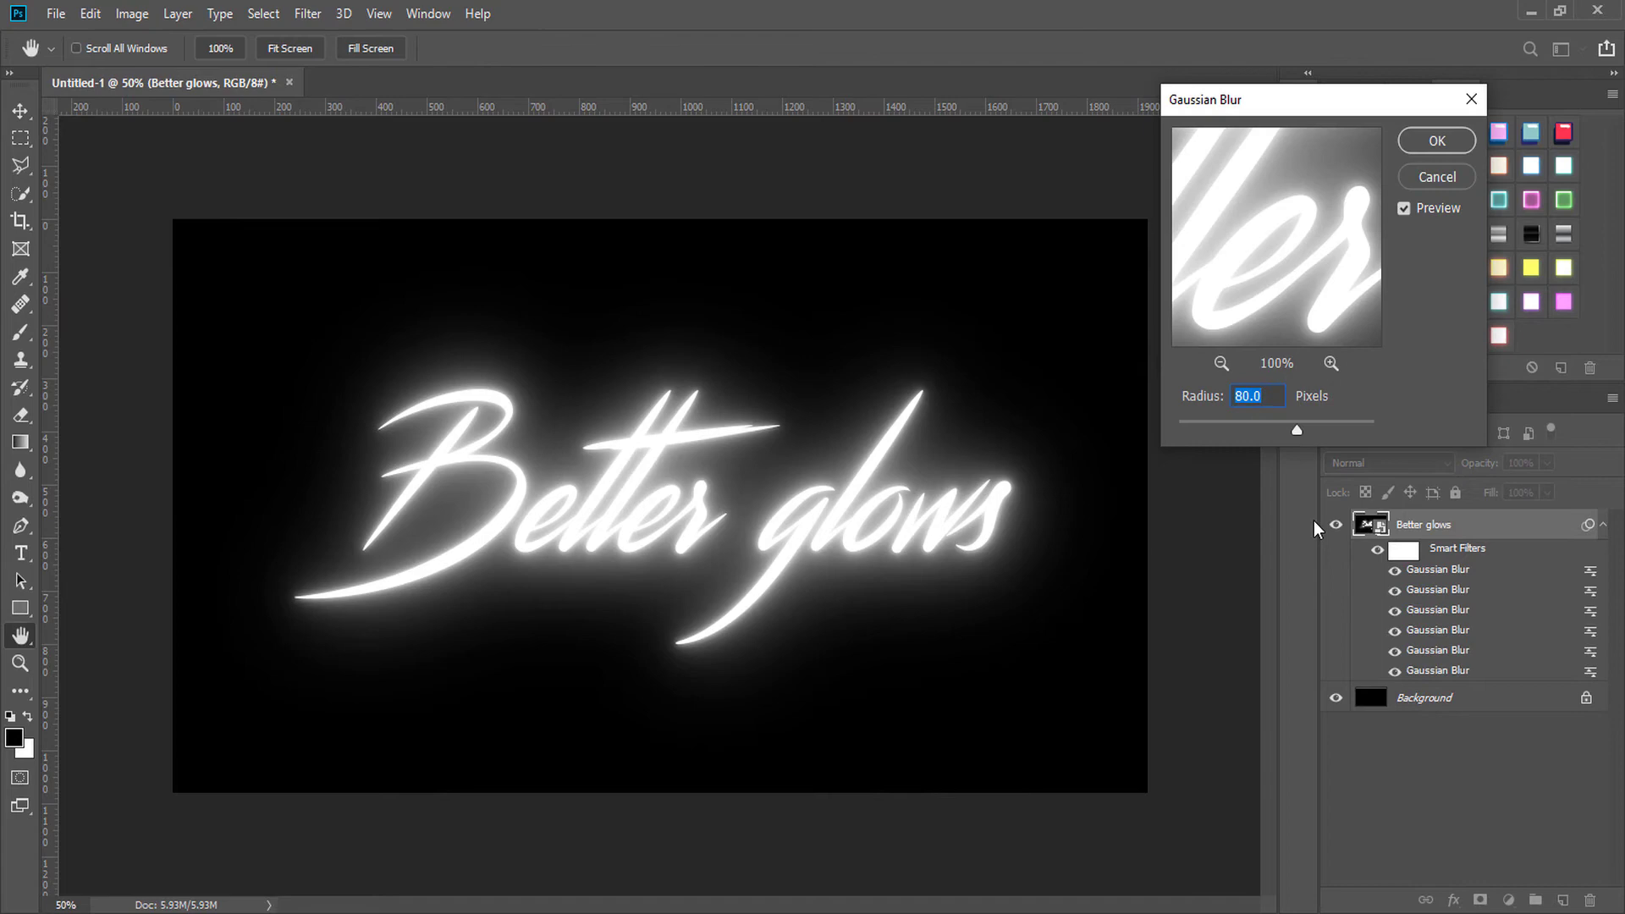
text(160)
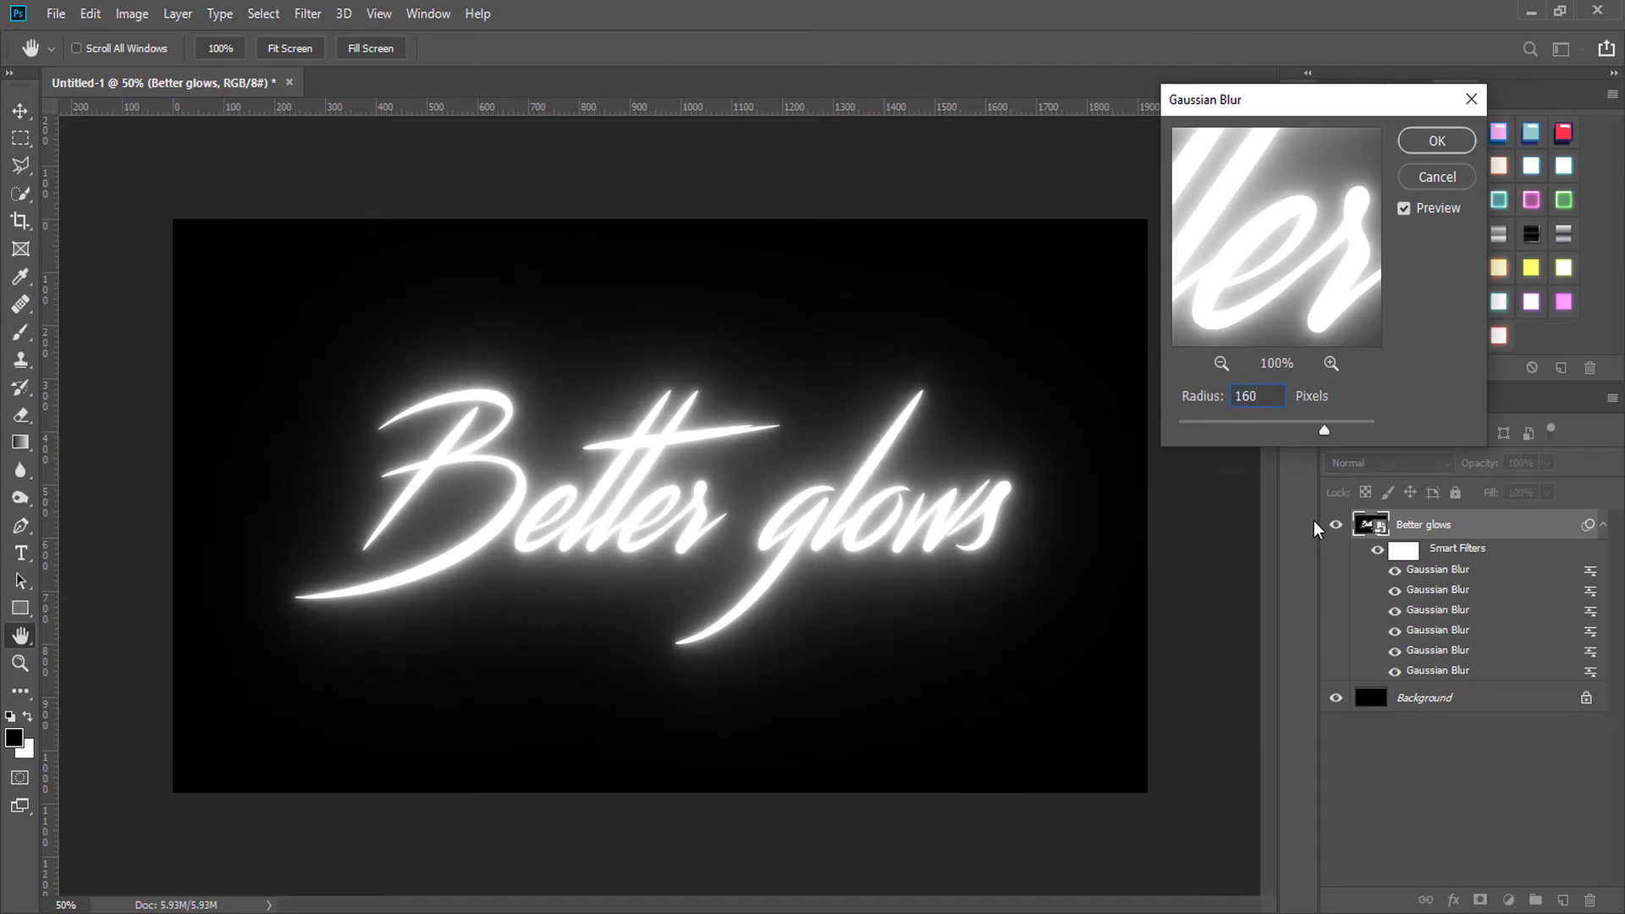
click(1435, 142)
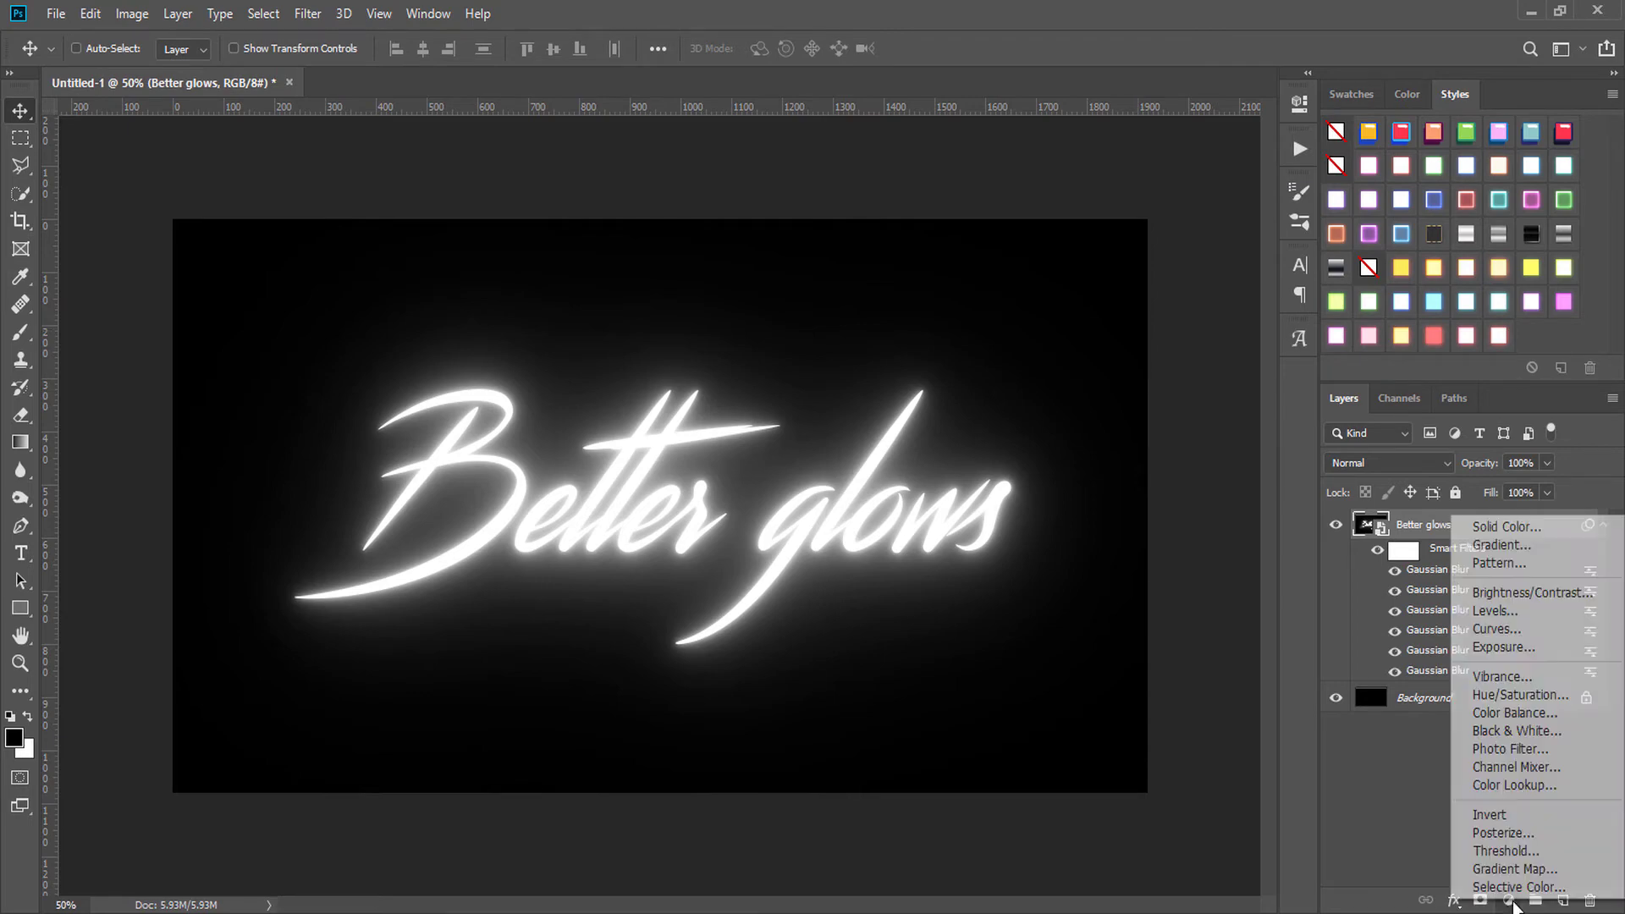
click(1520, 694)
right_click(1515, 535)
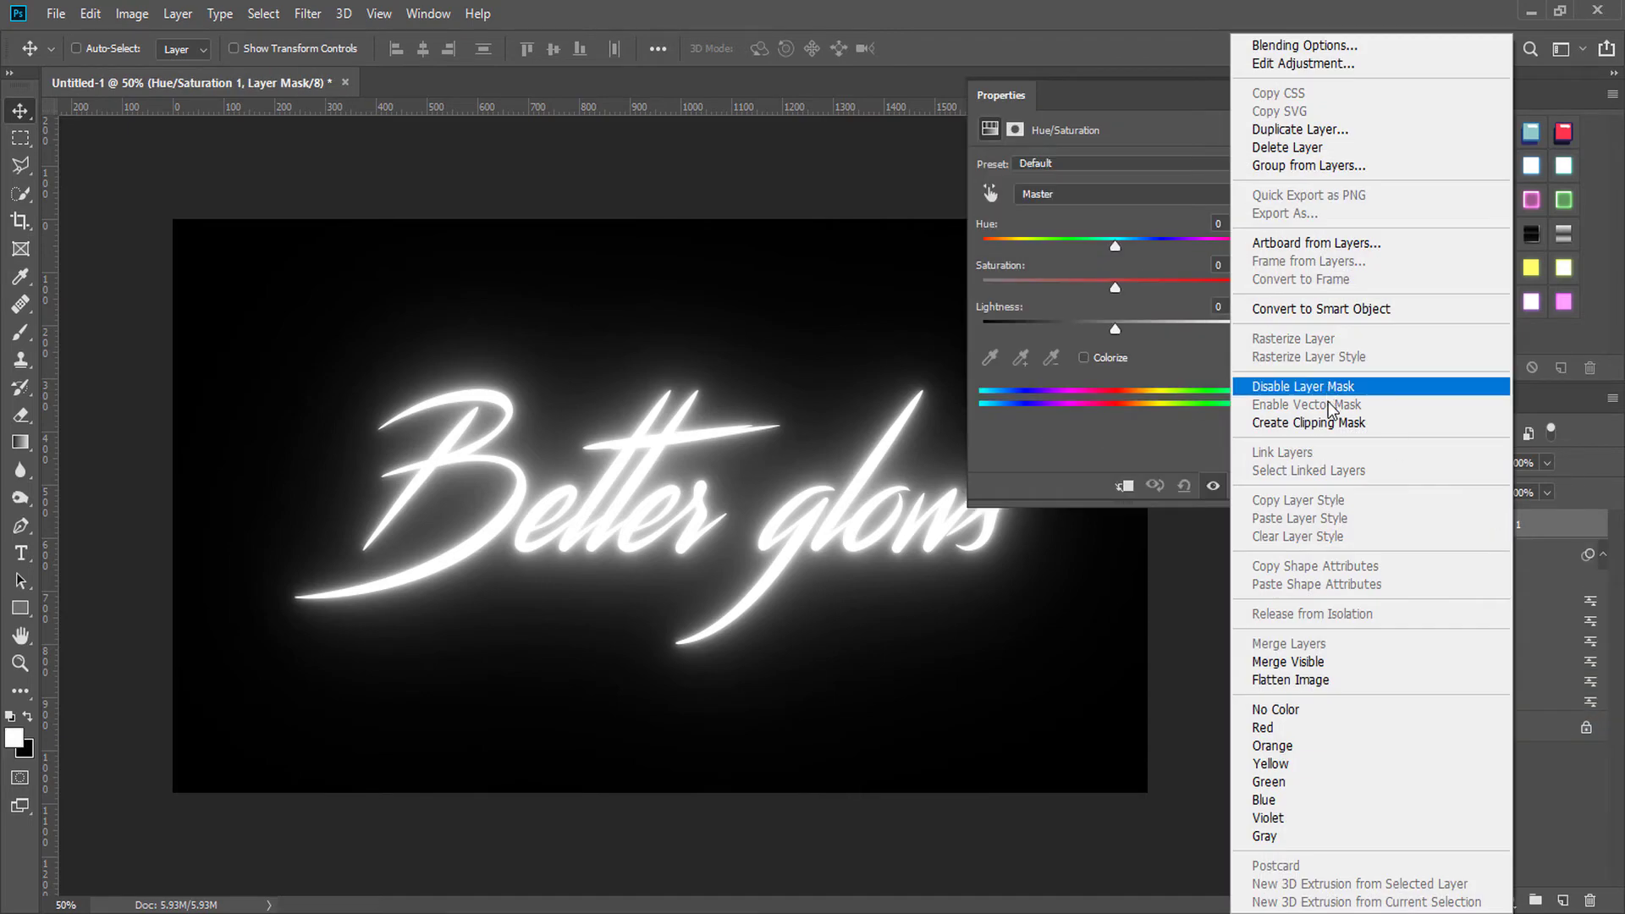
key(Escape)
click(1084, 358)
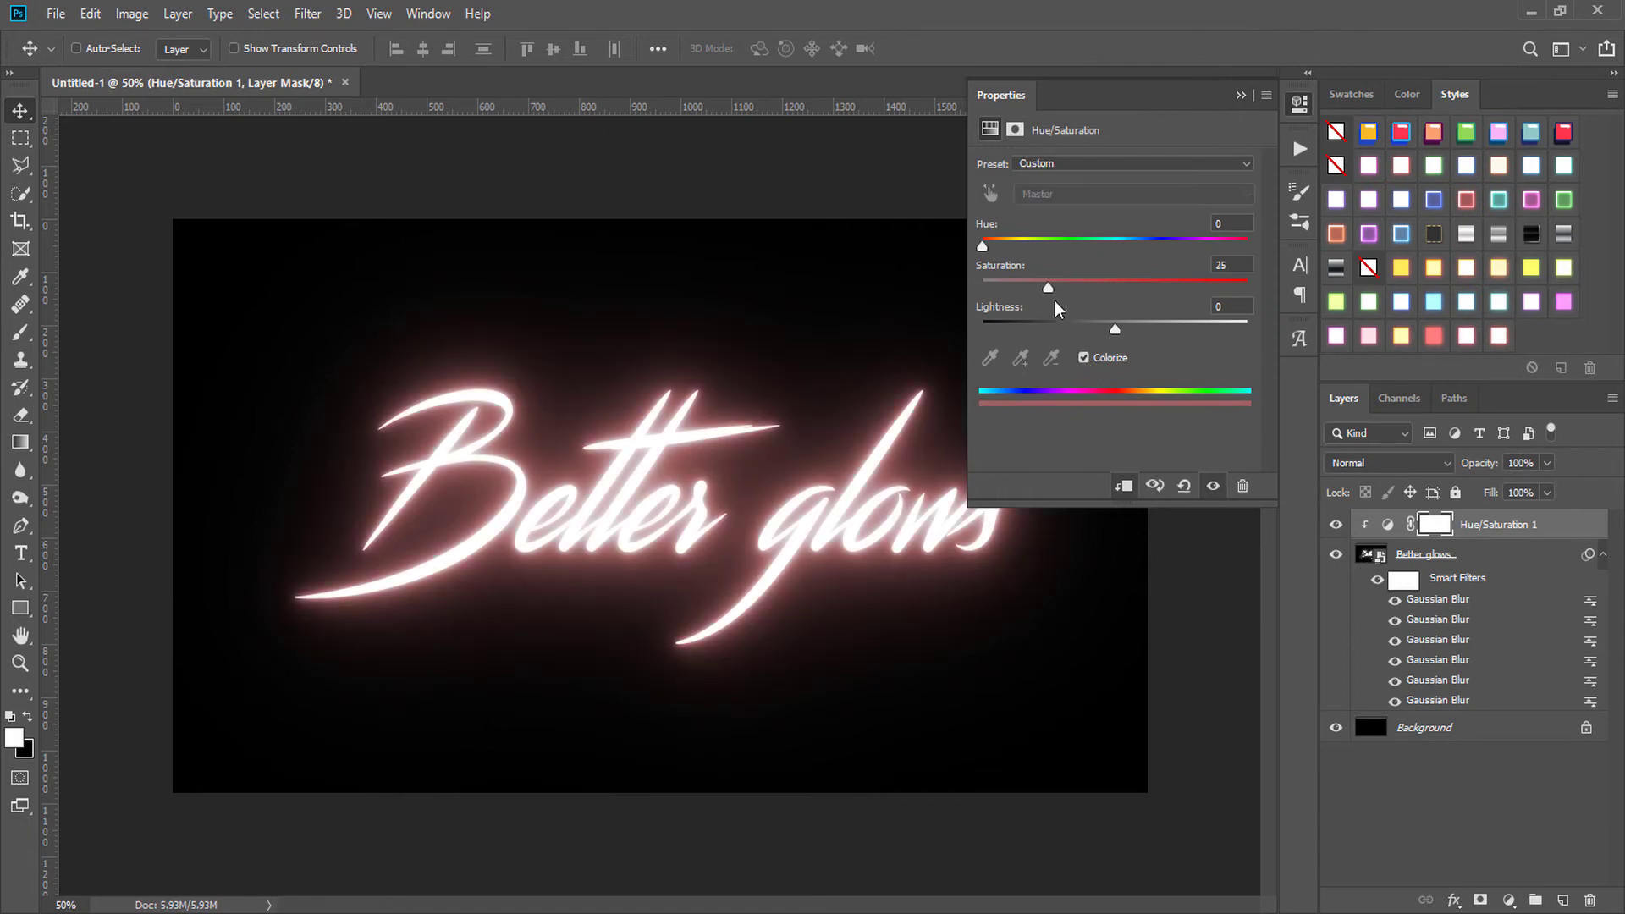
drag(1048, 288, 1145, 288)
mouse_move(982, 246)
mouse_down()
mouse_move(1210, 245)
mouse_move(1142, 245)
mouse_move(1161, 246)
mouse_up()
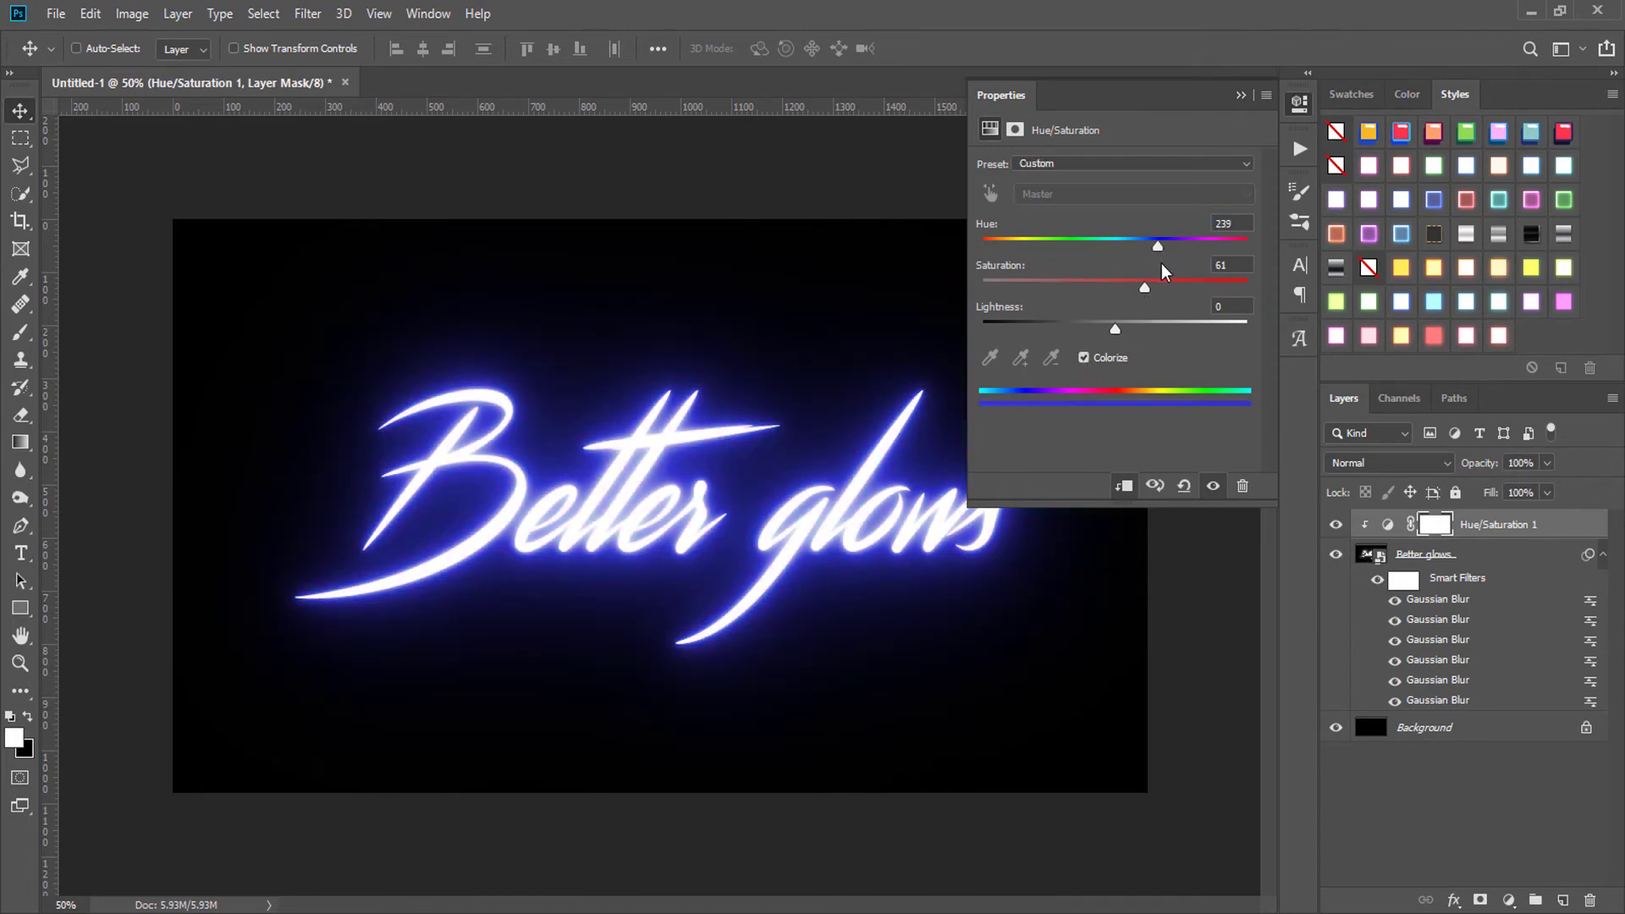
click(1241, 98)
key(Delete)
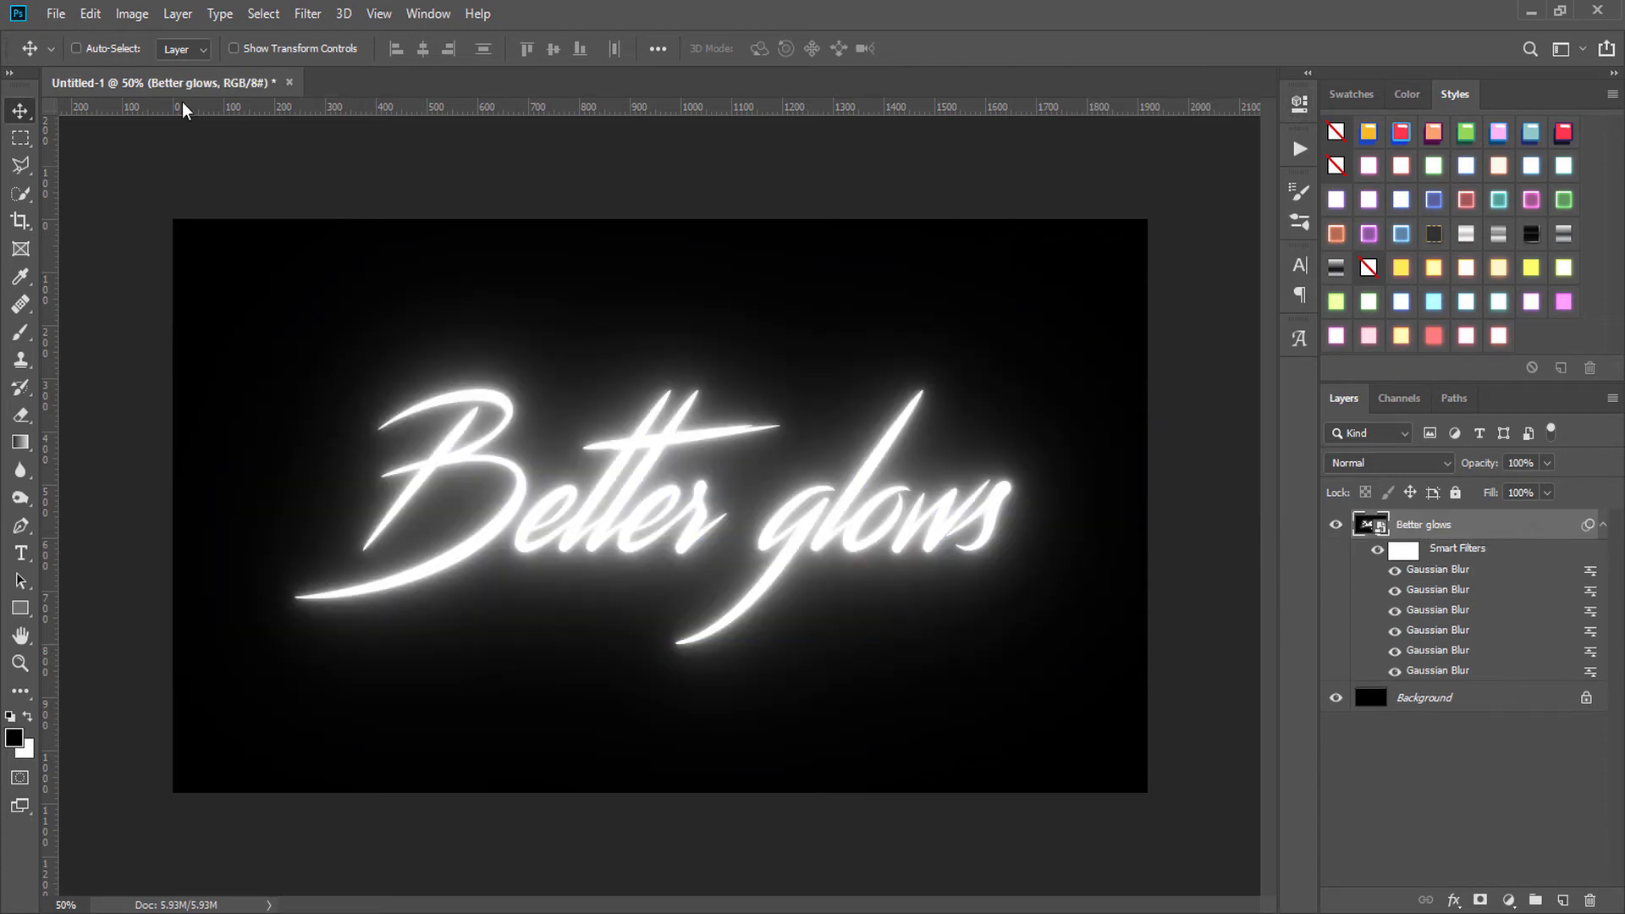
Add a Curves smart filter and raise the Blue channel curve to tint the glow.
click(132, 13)
mouse_move(162, 68)
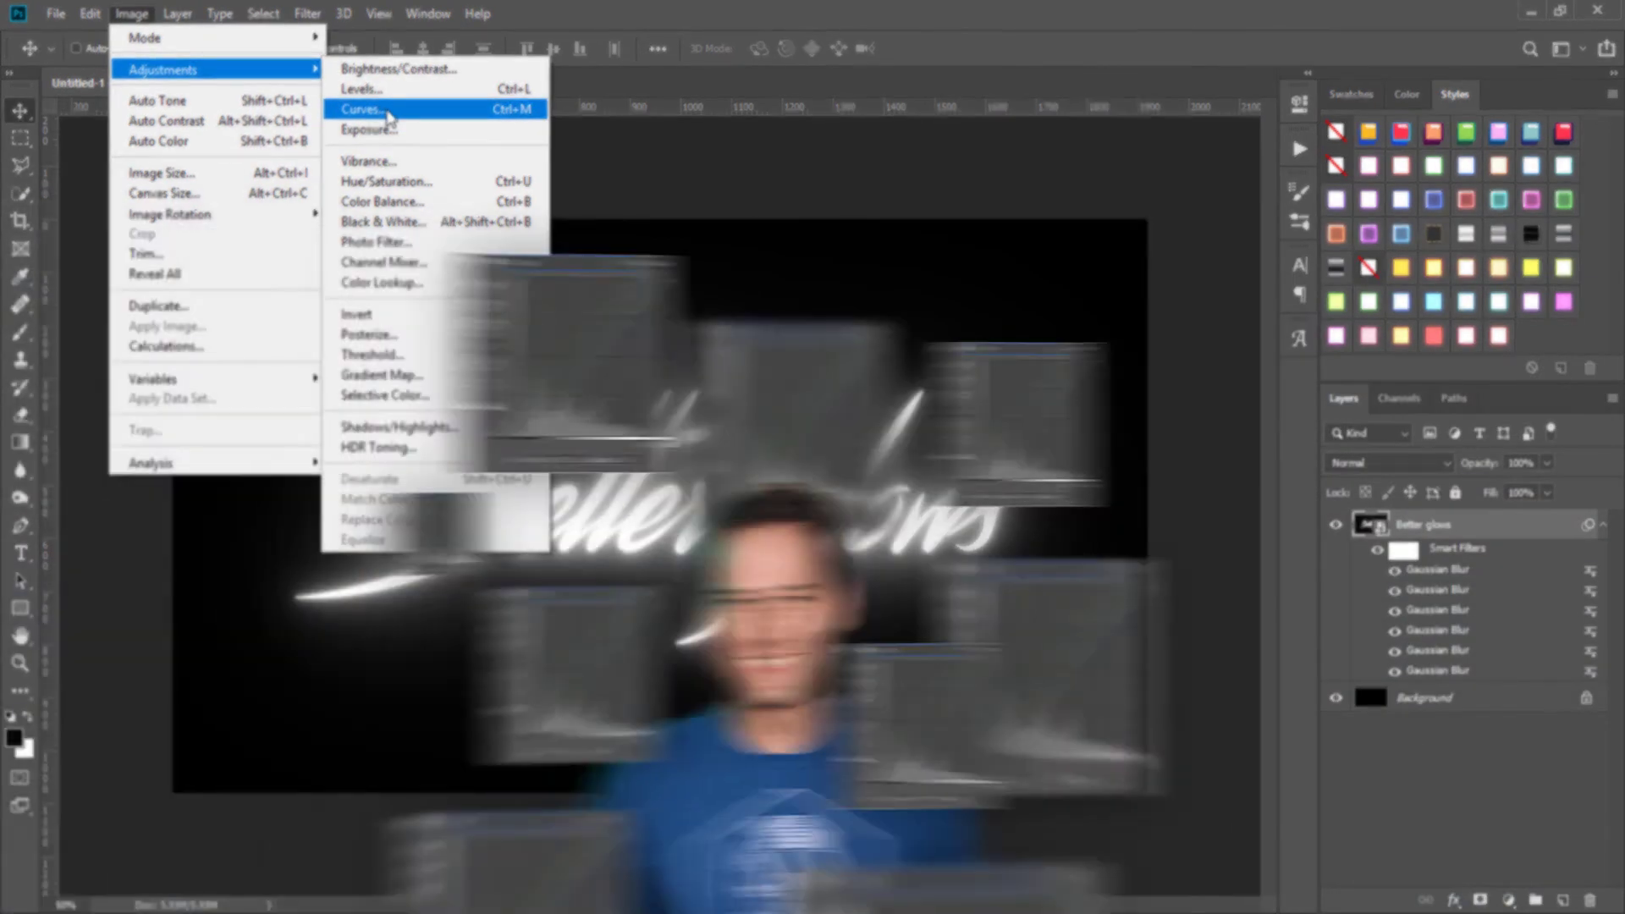
click(364, 109)
drag(668, 125, 1163, 42)
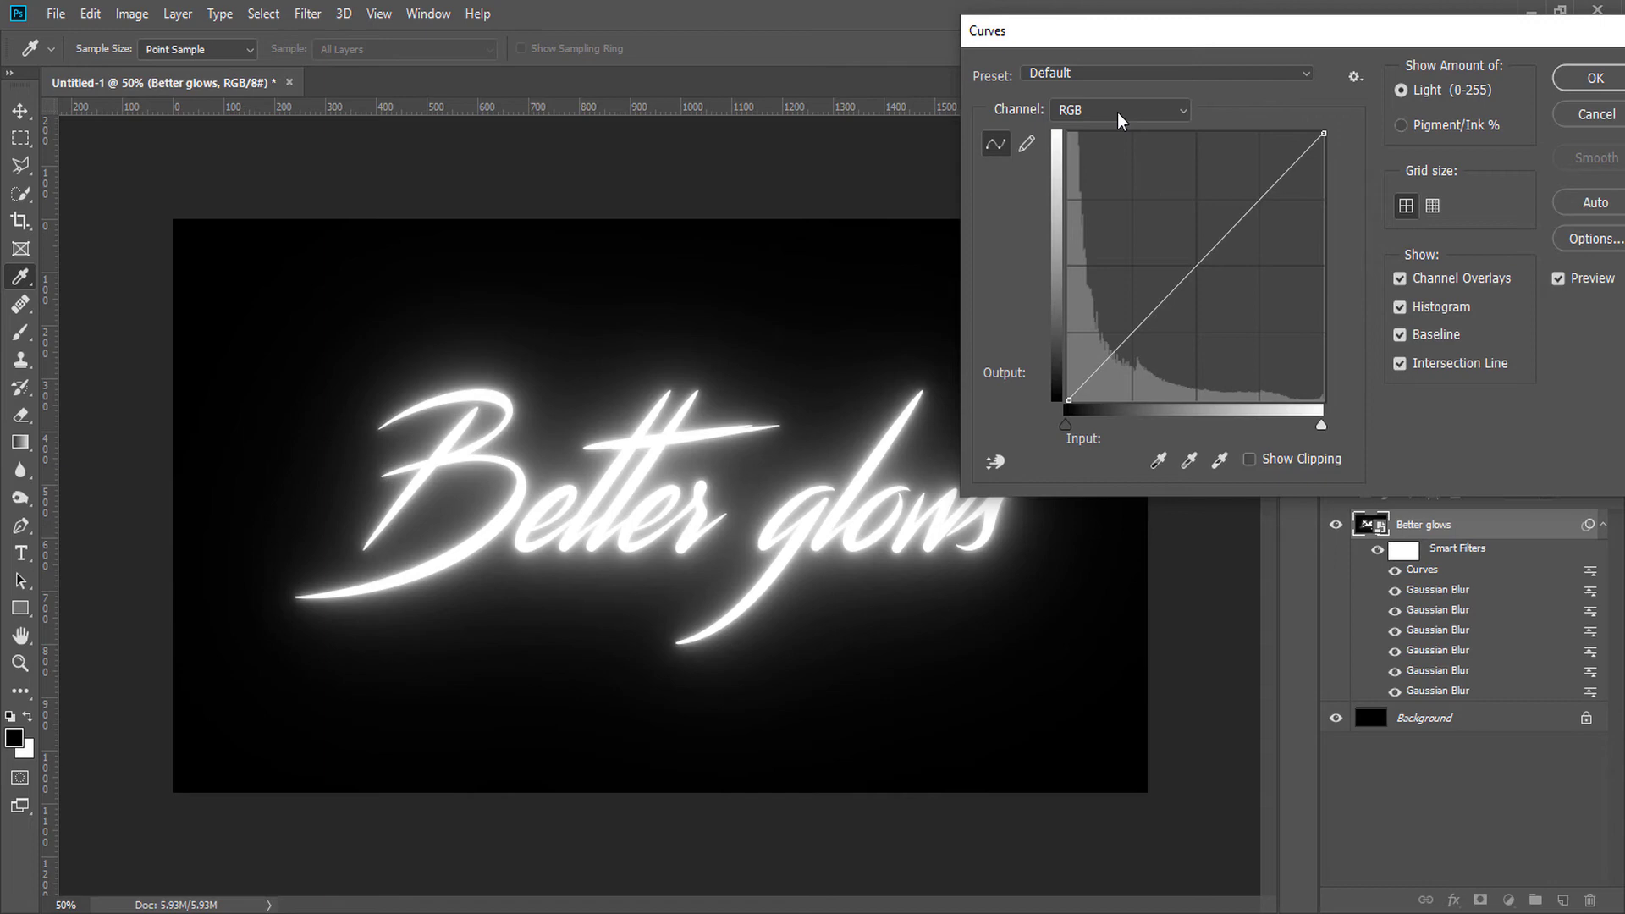
click(1119, 120)
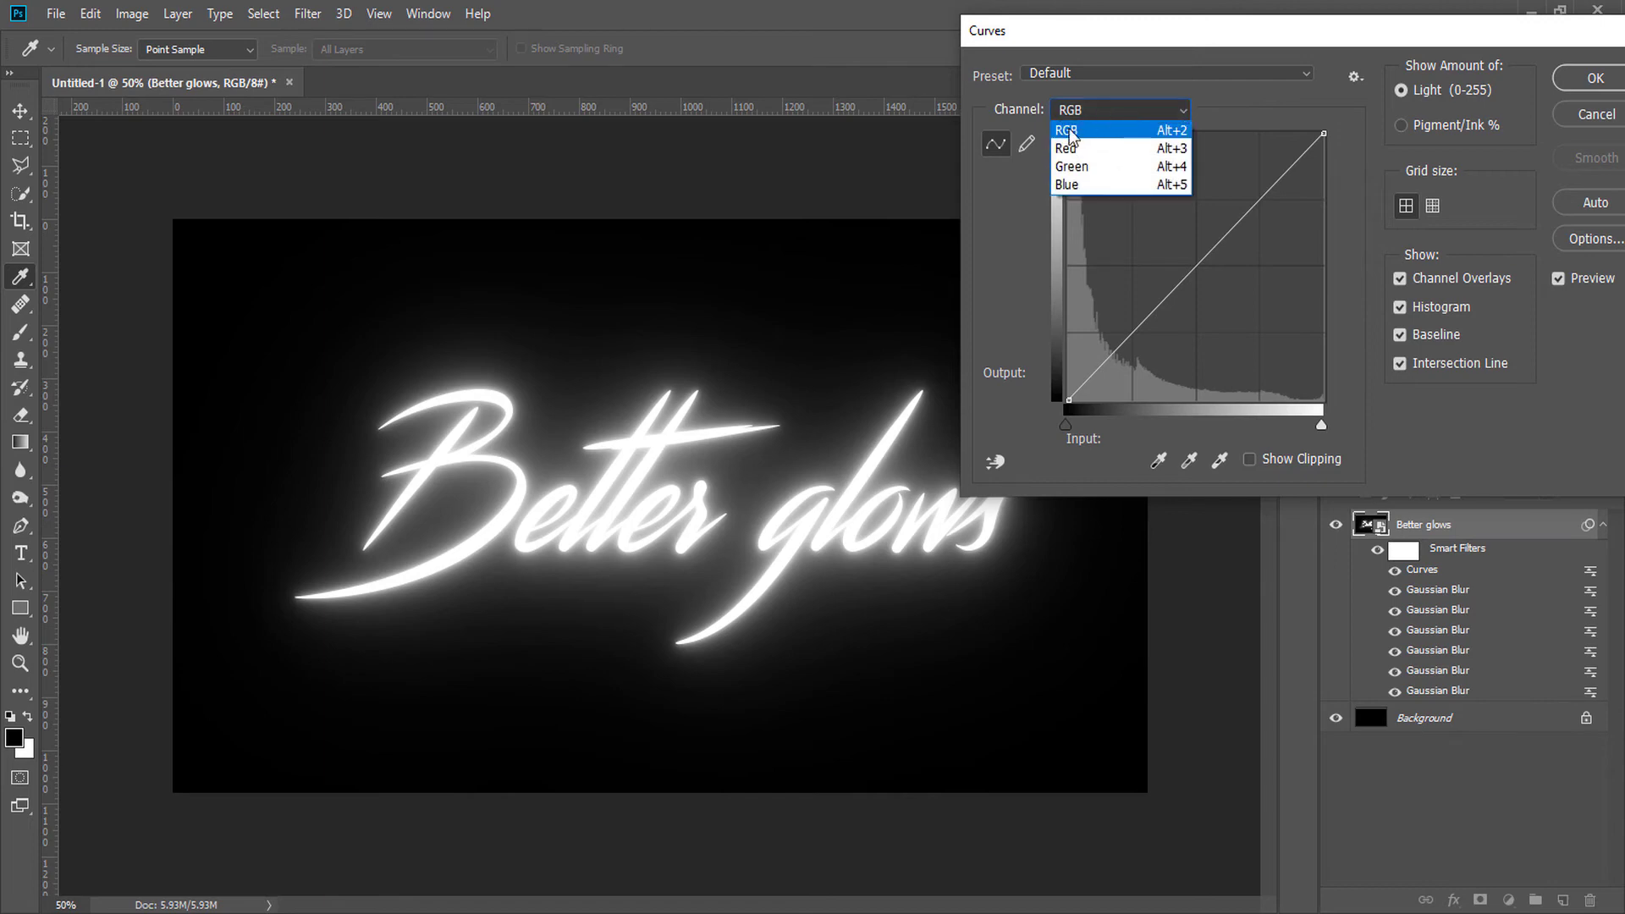
click(1070, 190)
drag(1193, 262, 1133, 228)
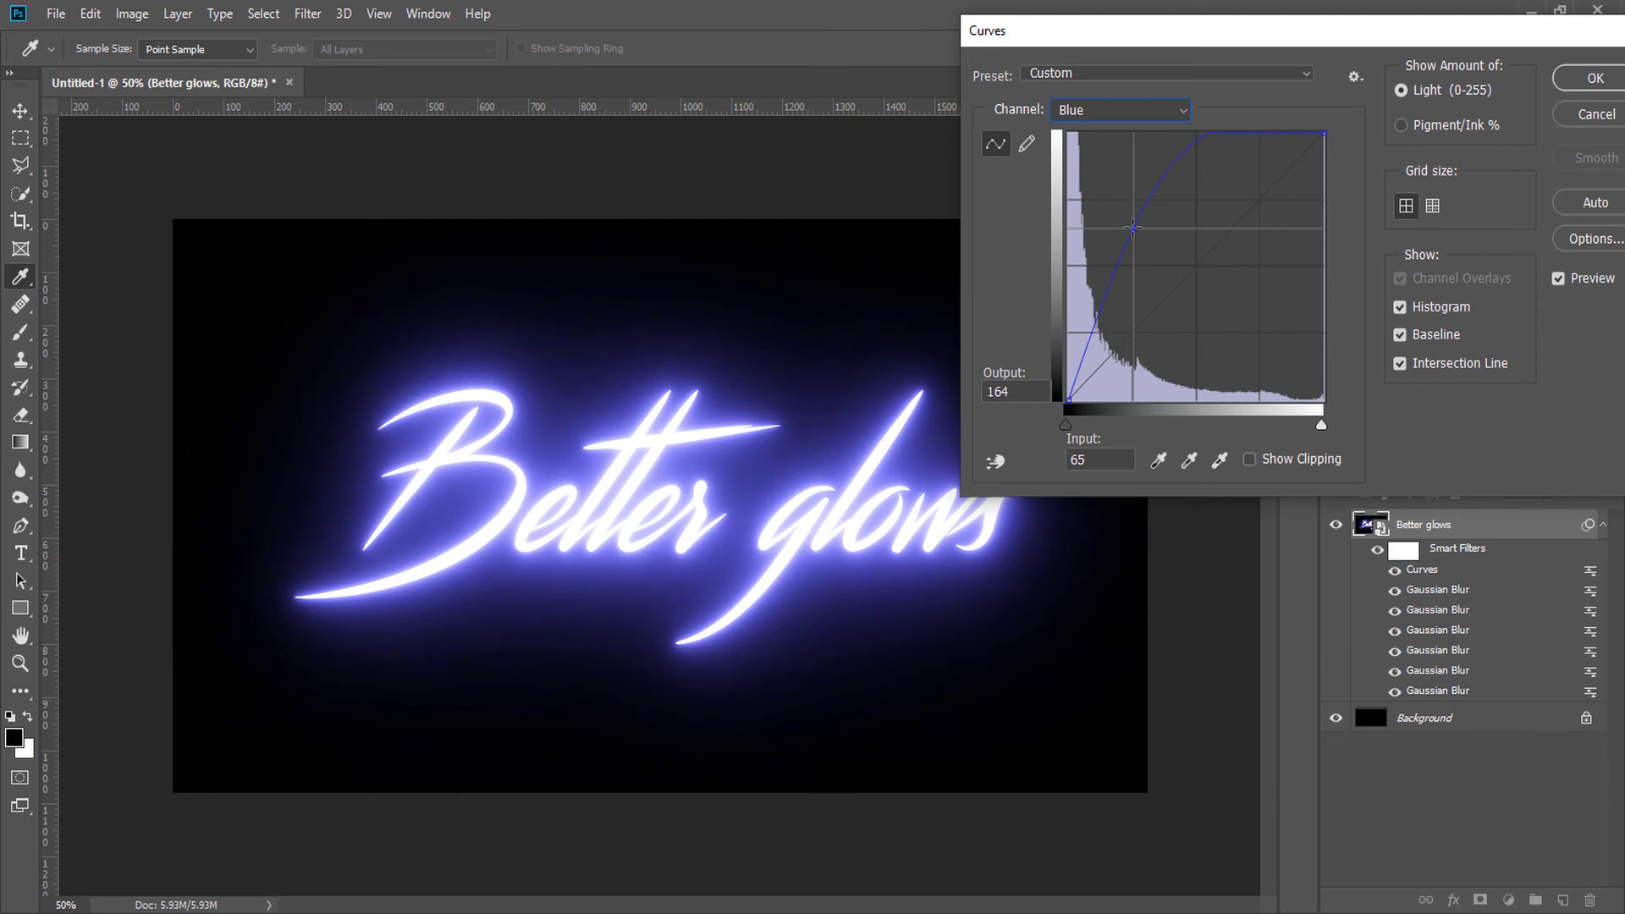
Pull the Red curve down and shape the Green channel into an S-curve.
click(1086, 115)
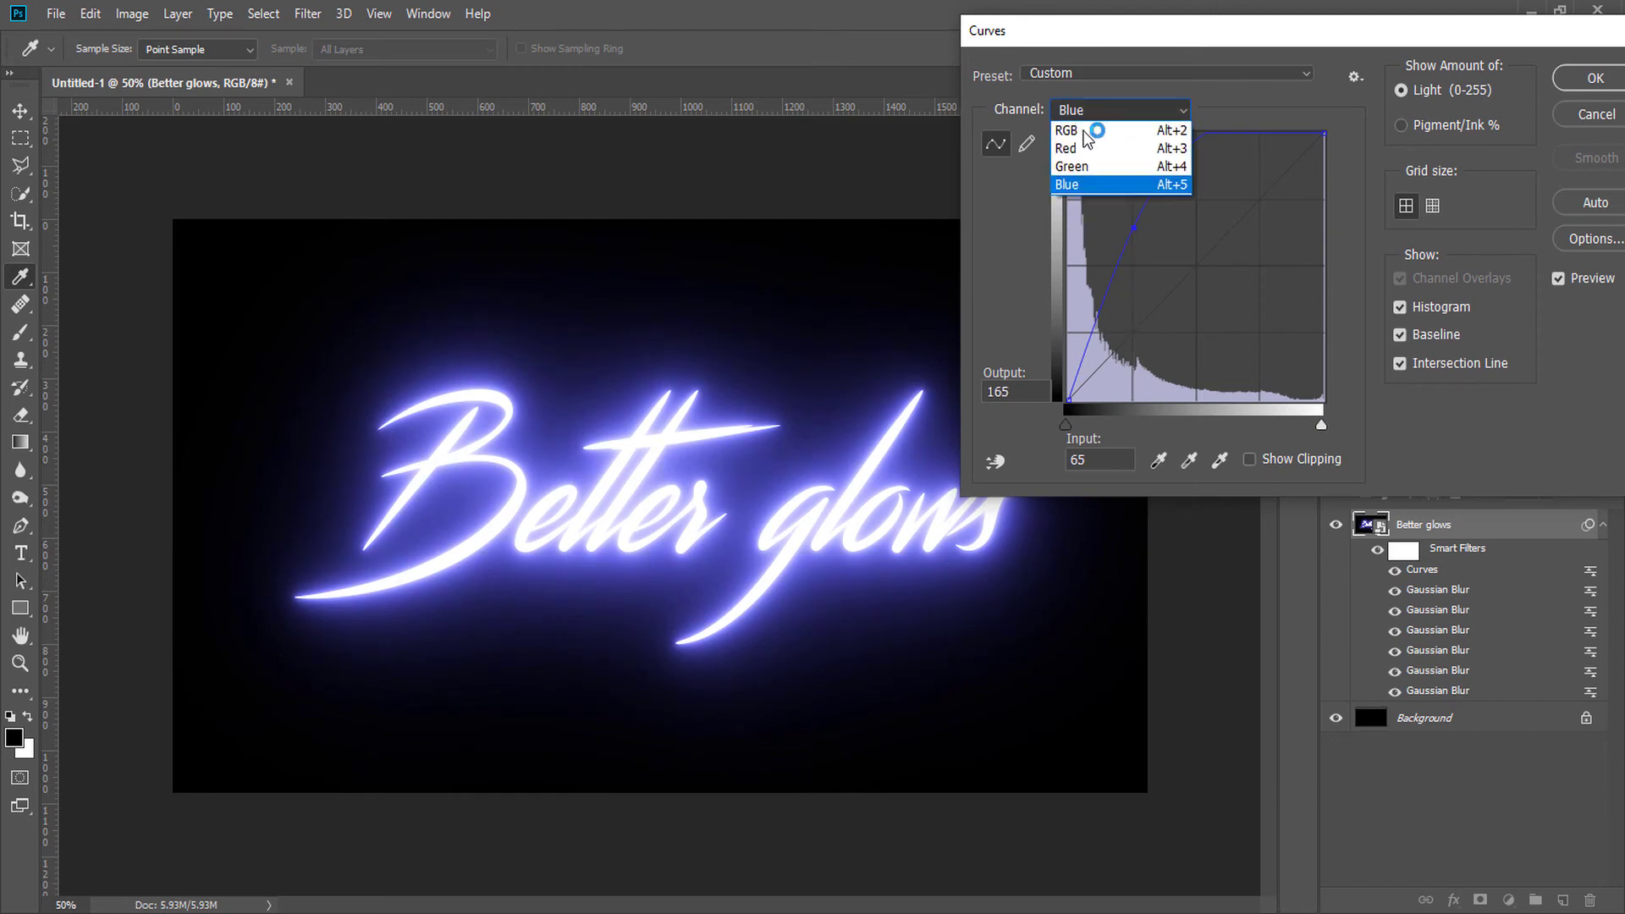
click(1087, 152)
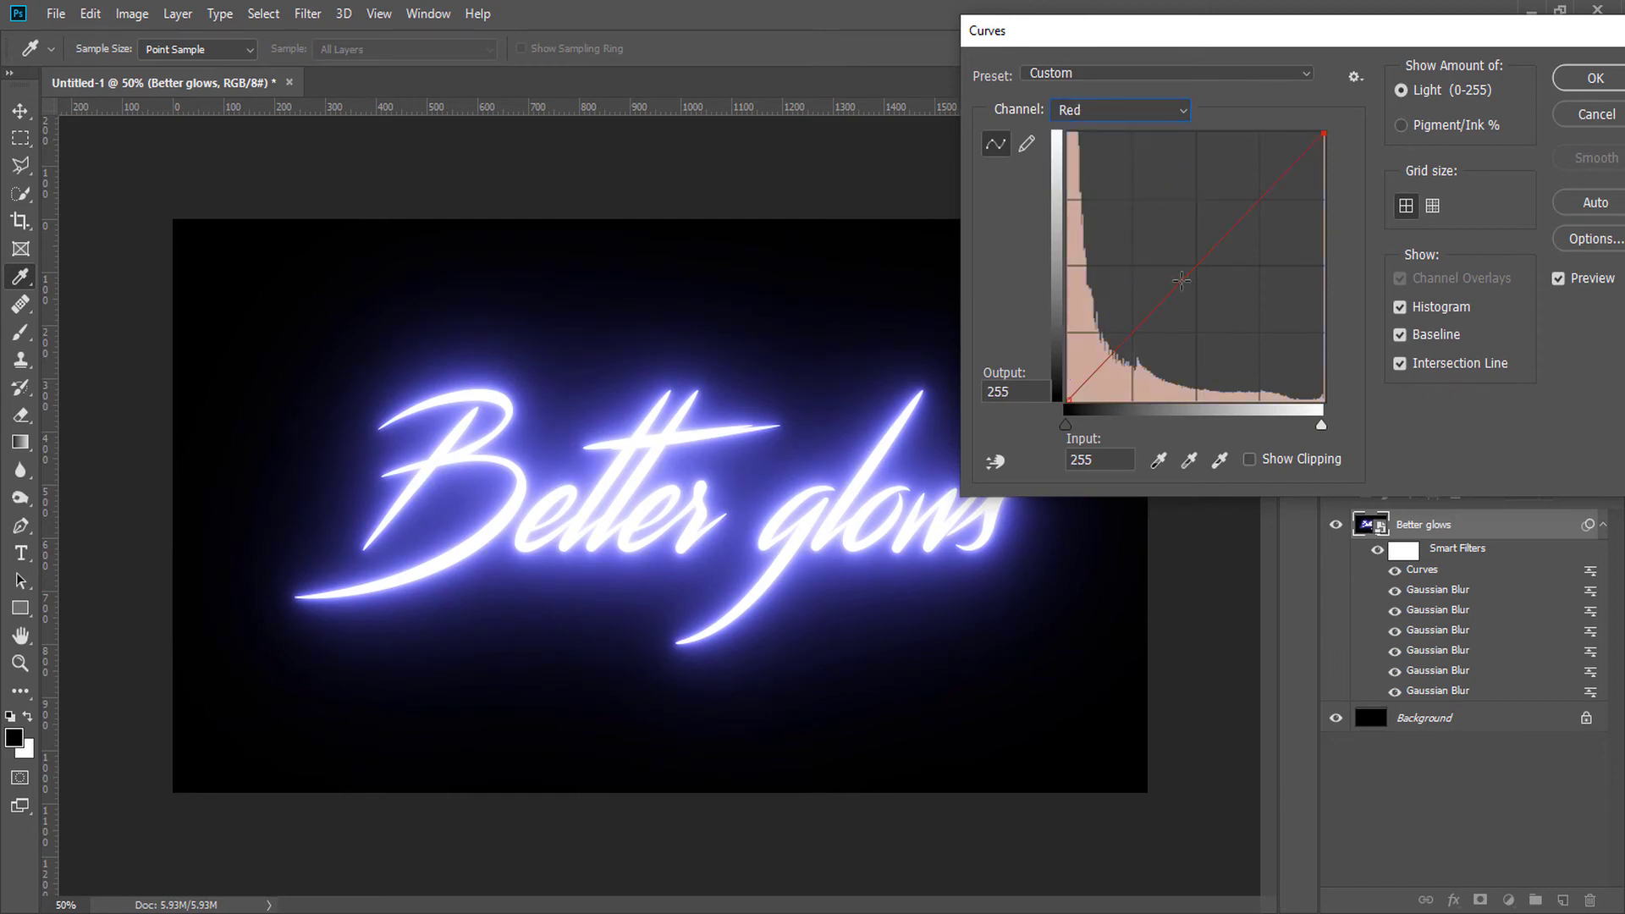
drag(1181, 280, 1216, 309)
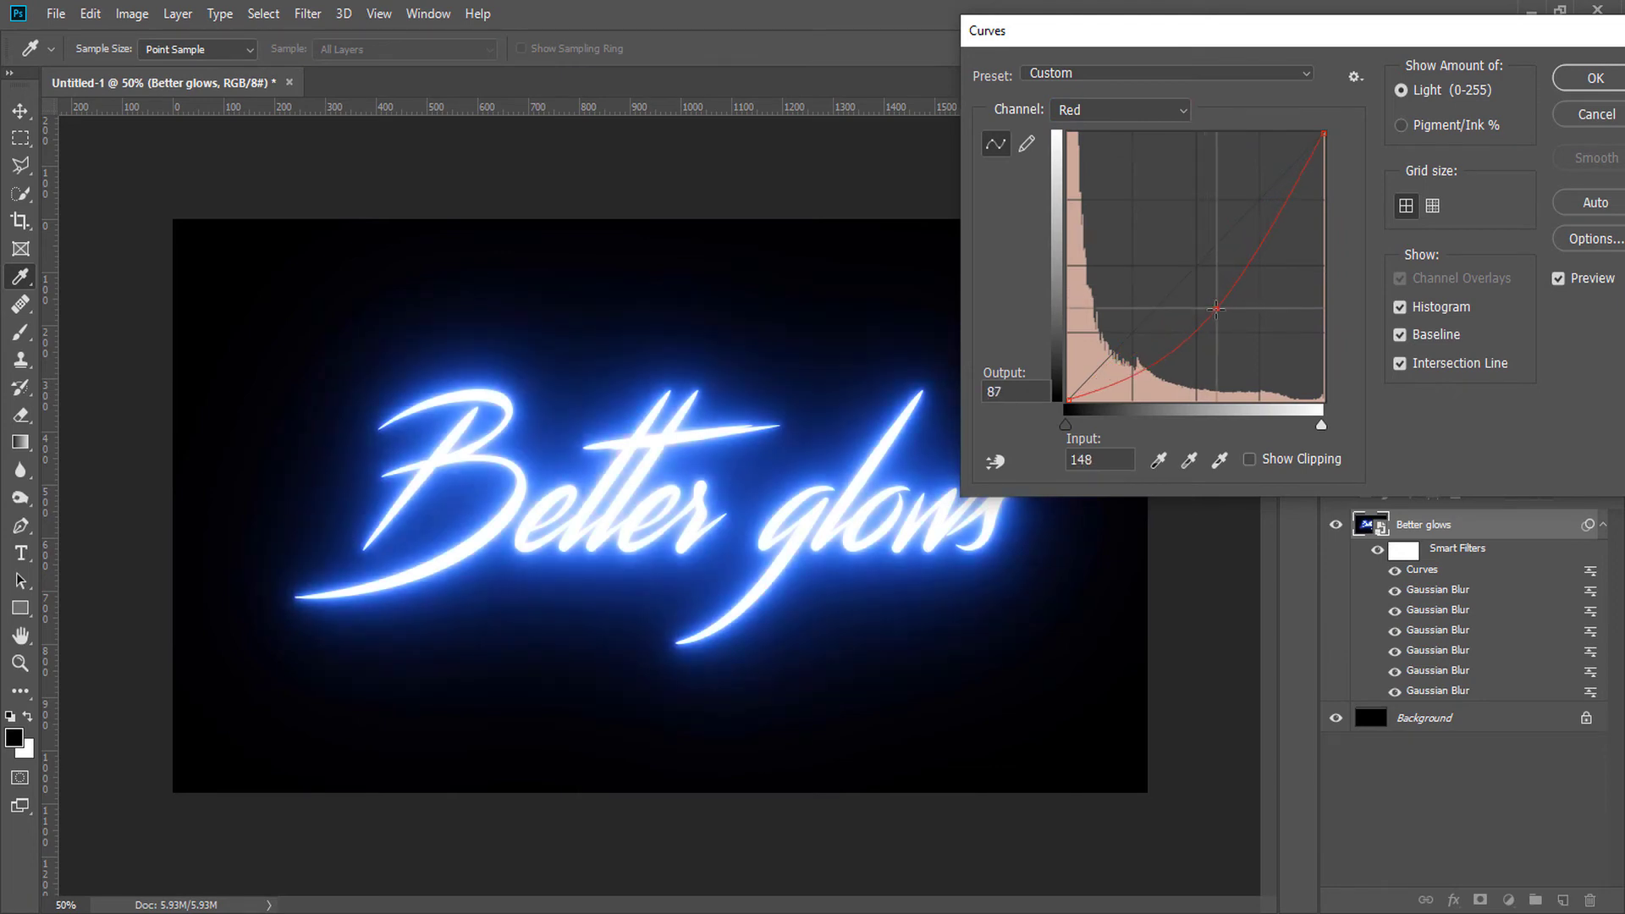
drag(1218, 309, 1221, 311)
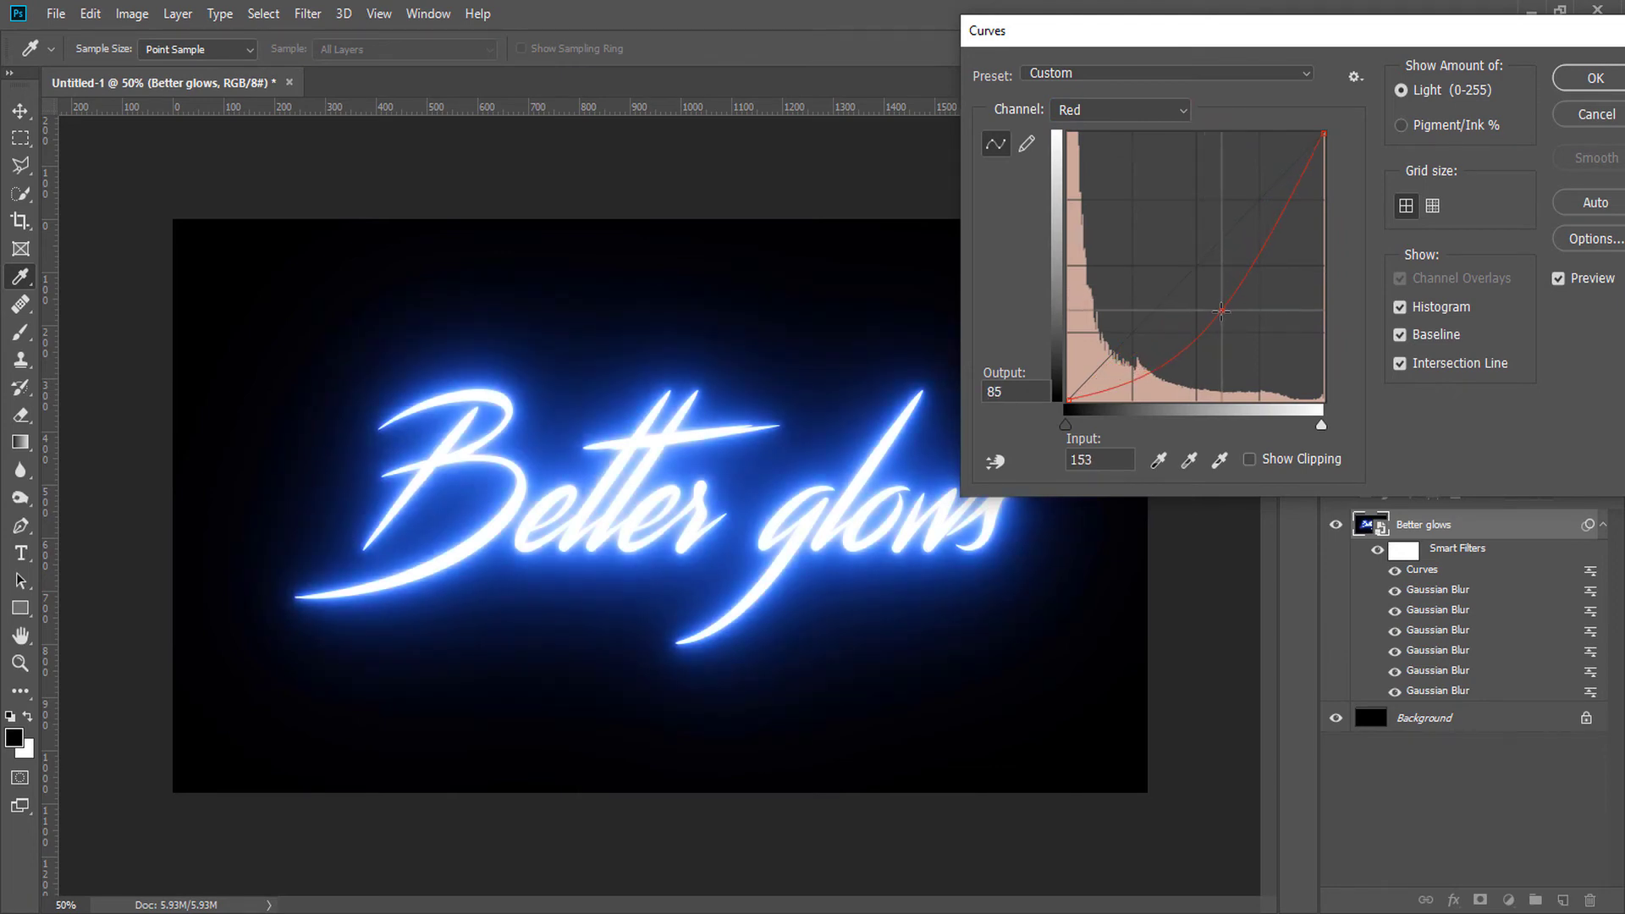
click(1128, 110)
click(1121, 173)
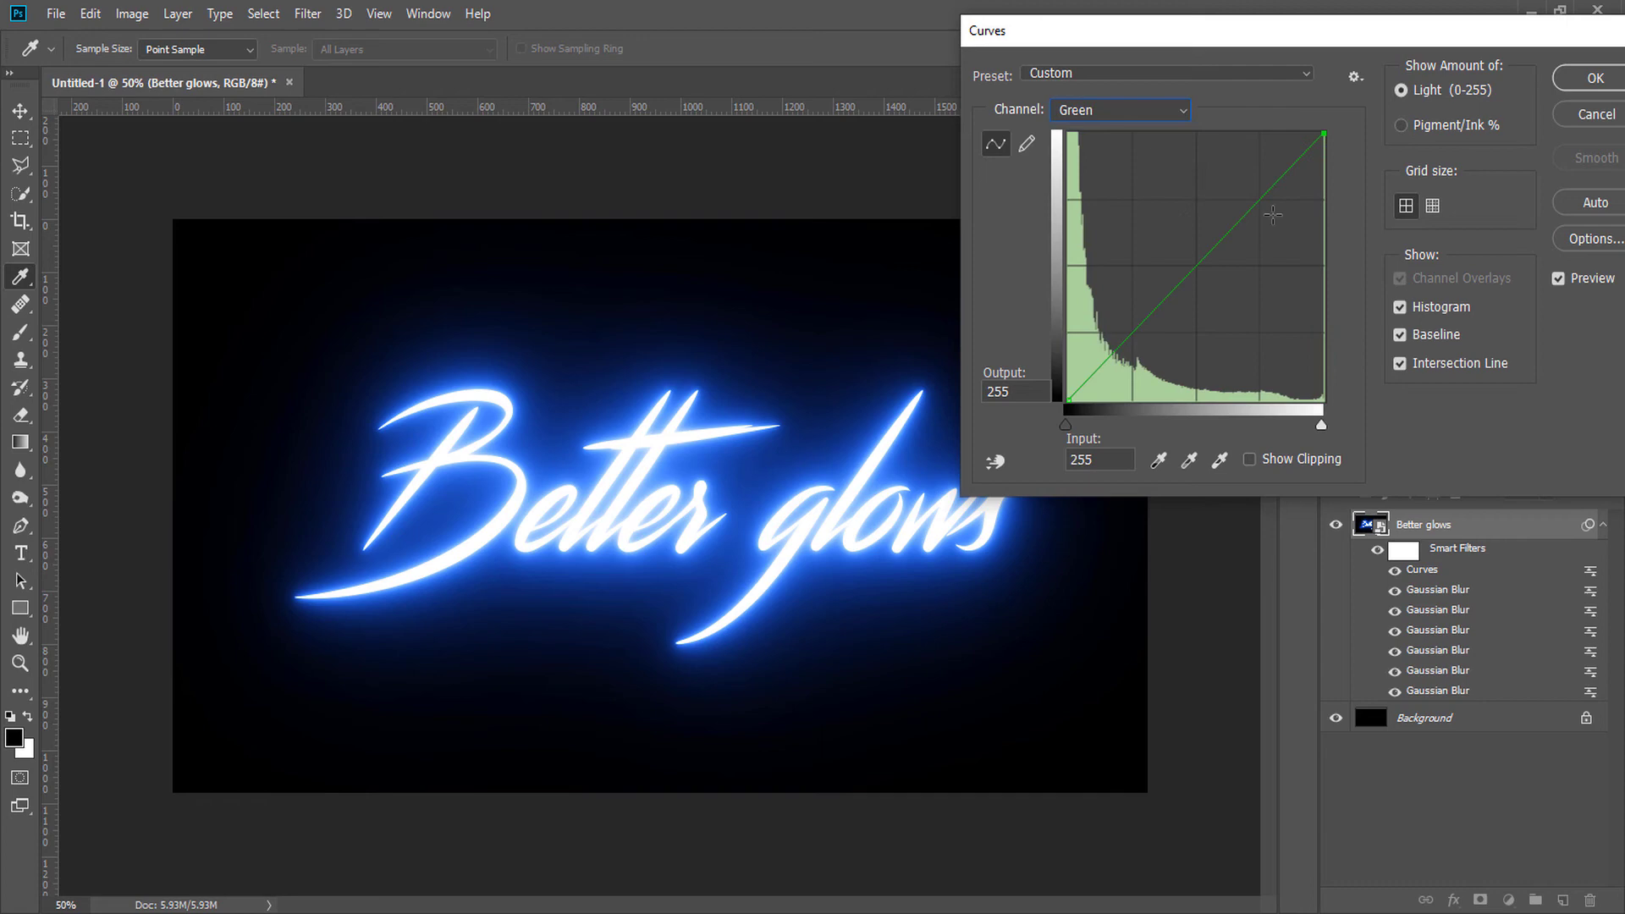
drag(1258, 204, 1249, 178)
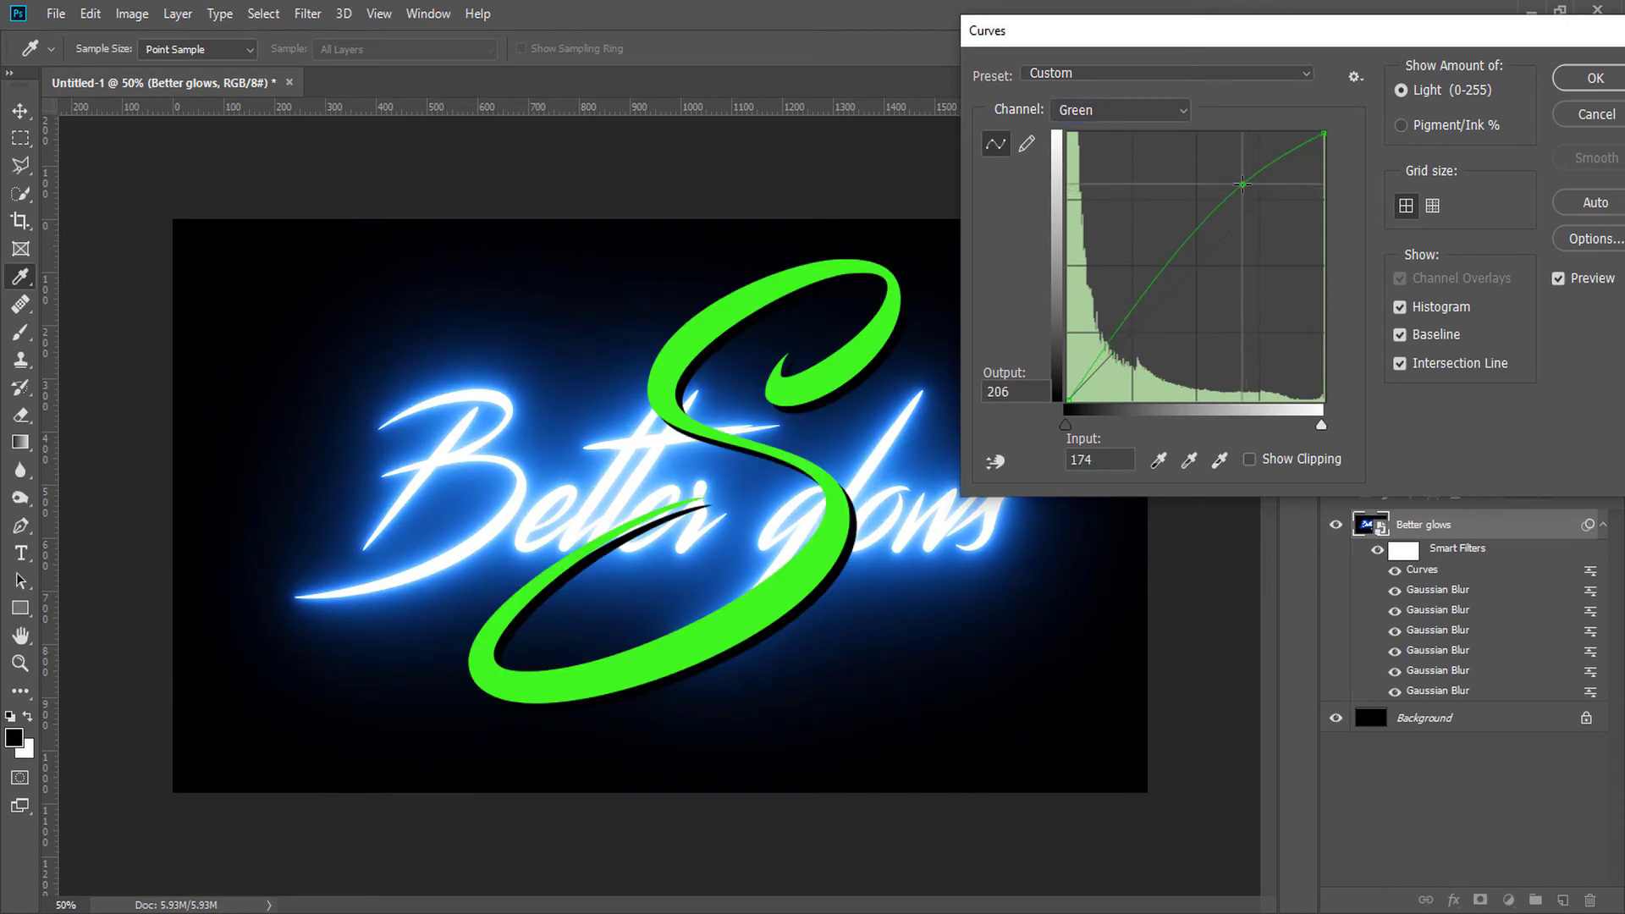
drag(1134, 309, 1147, 333)
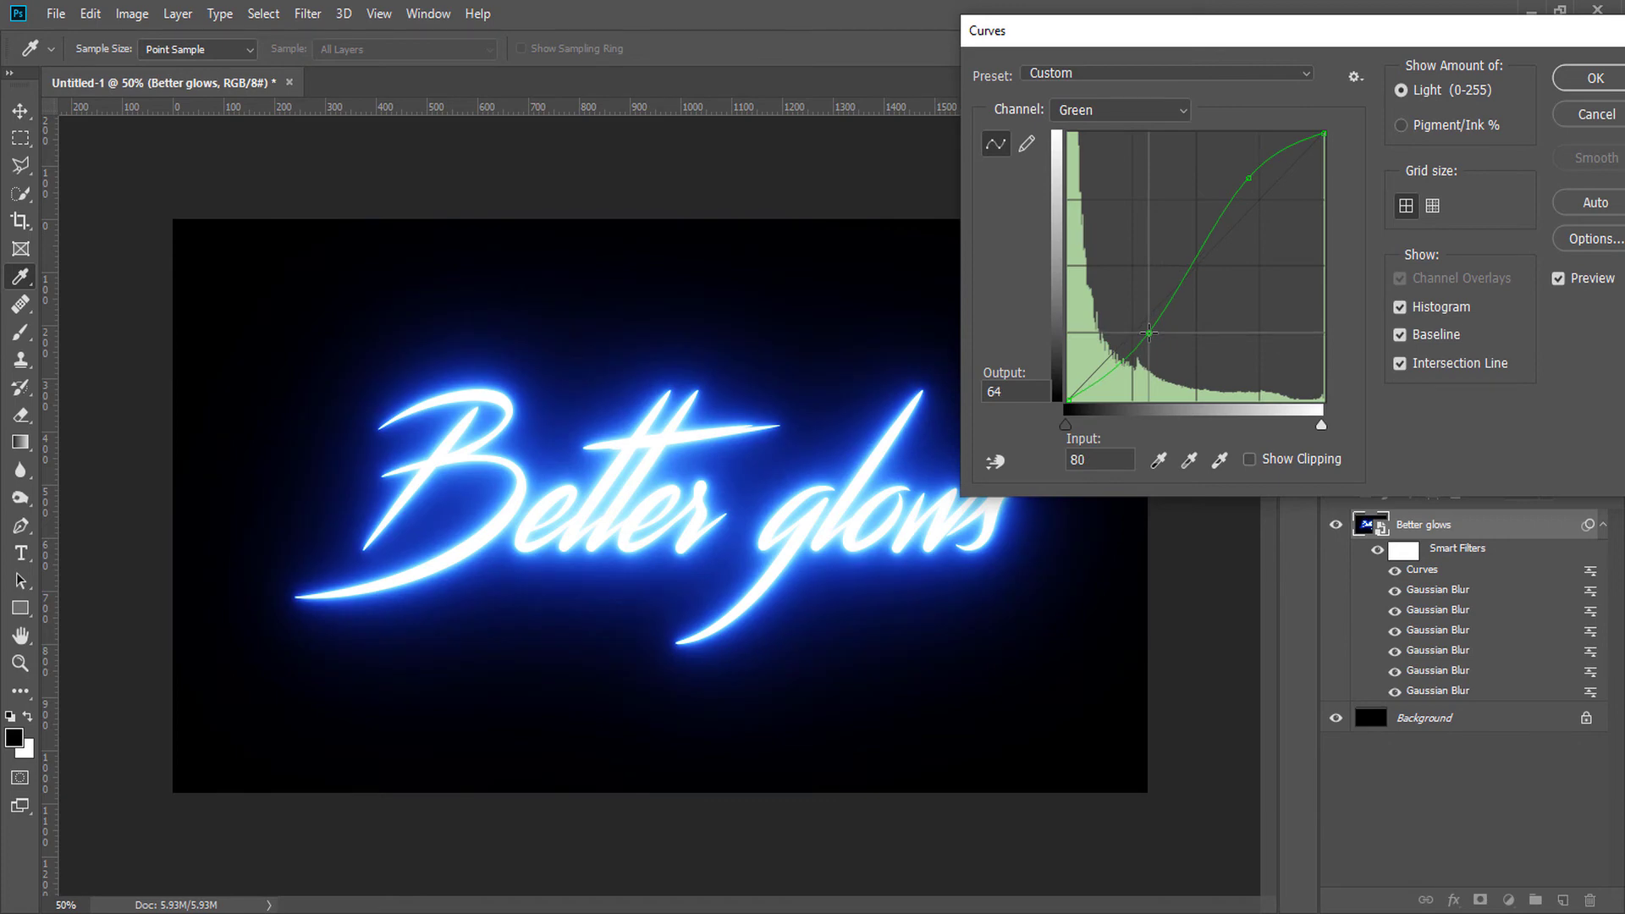
Bend two points on the RGB composite curve to dim the glow.
click(1117, 116)
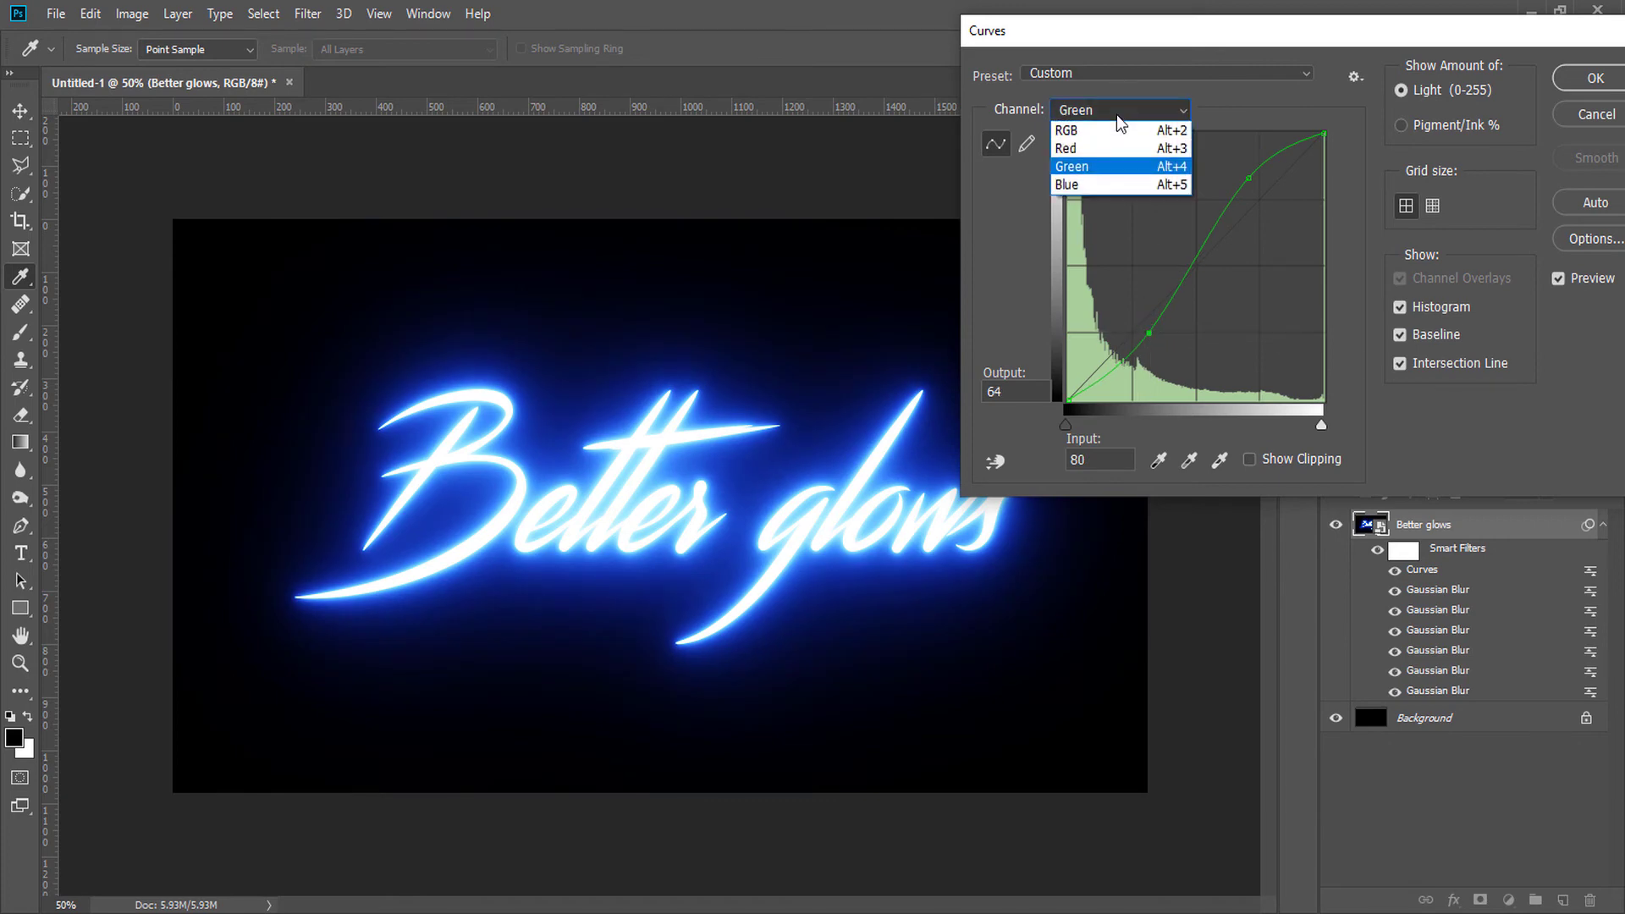
click(1107, 129)
drag(1209, 251, 1163, 313)
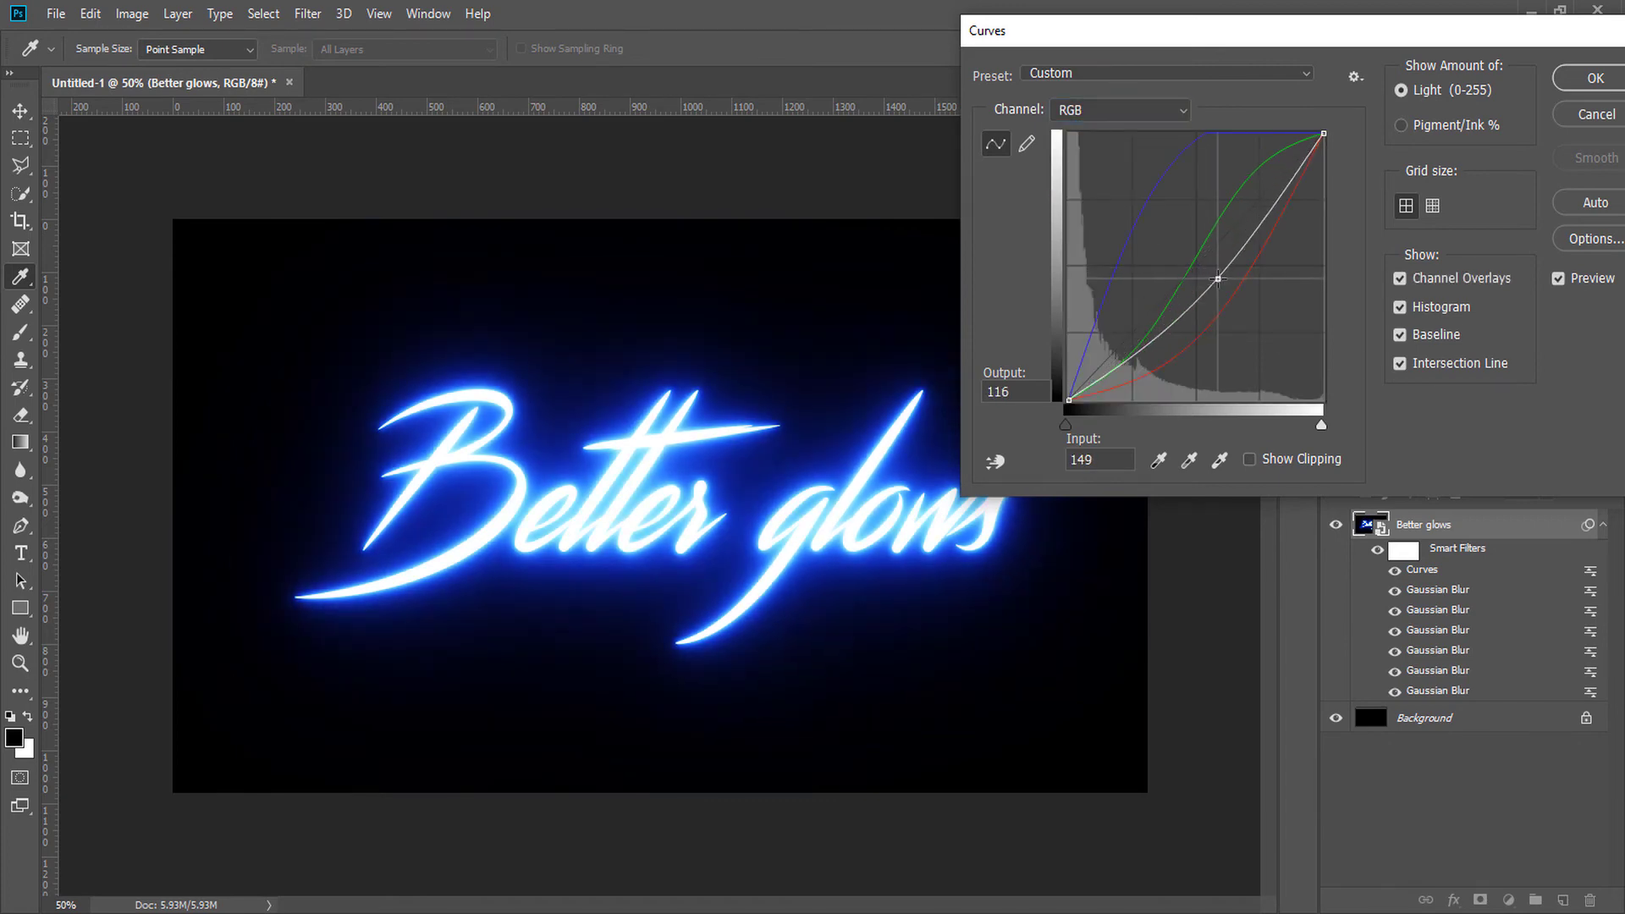
drag(1270, 194, 1269, 211)
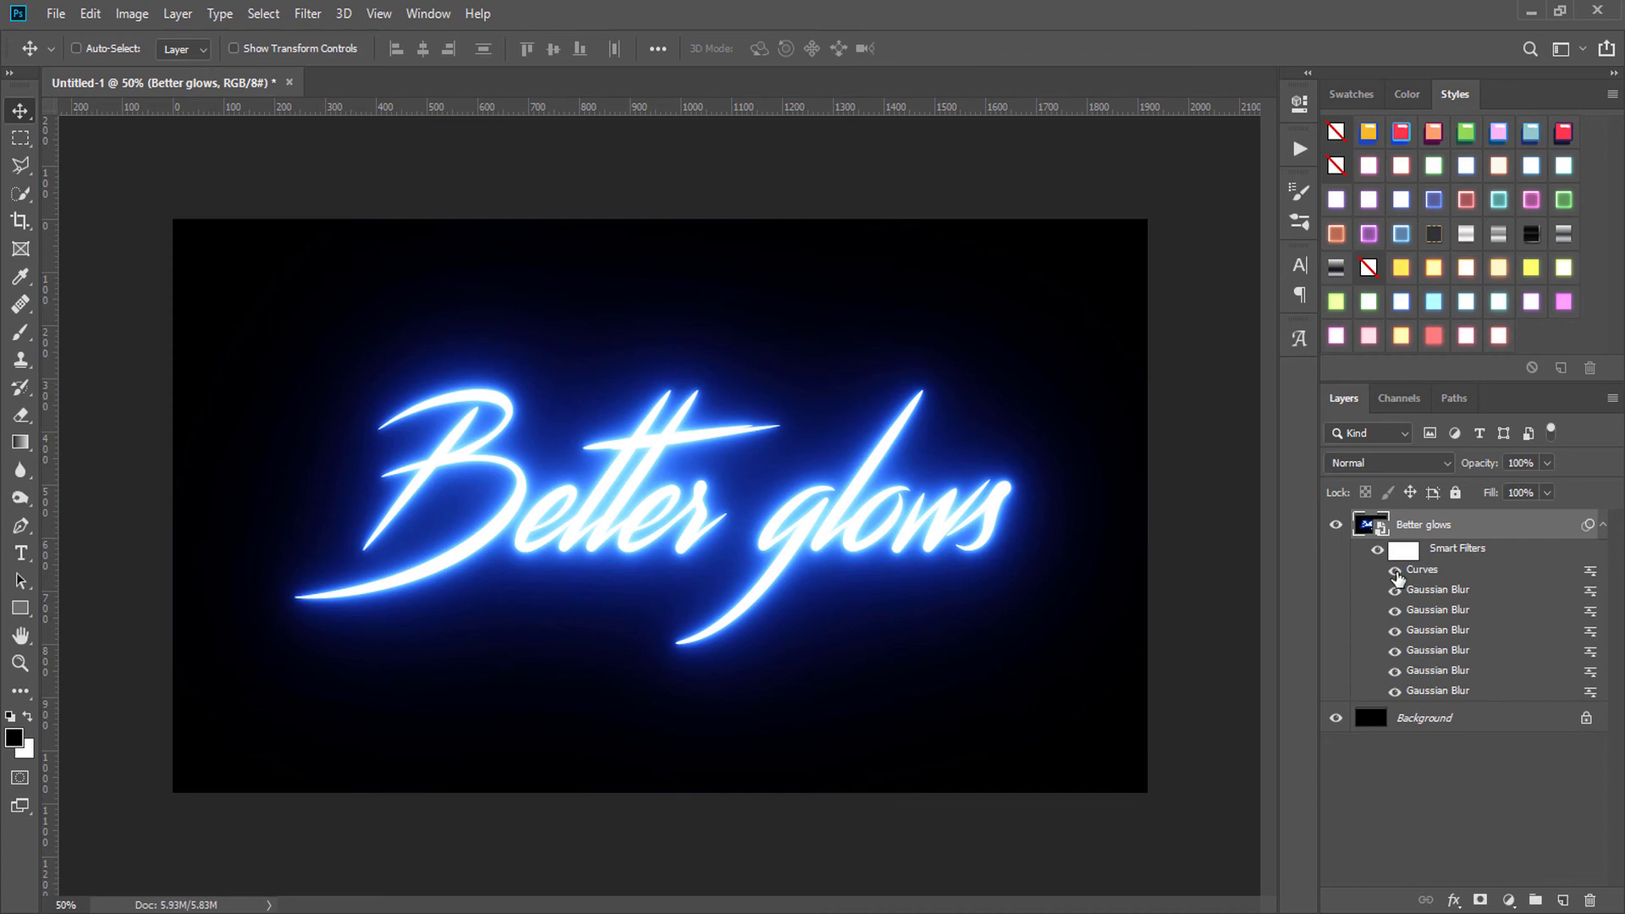
Hide the blue Curves filter to reveal the white glow, then start a second Curves filter.
click(1394, 571)
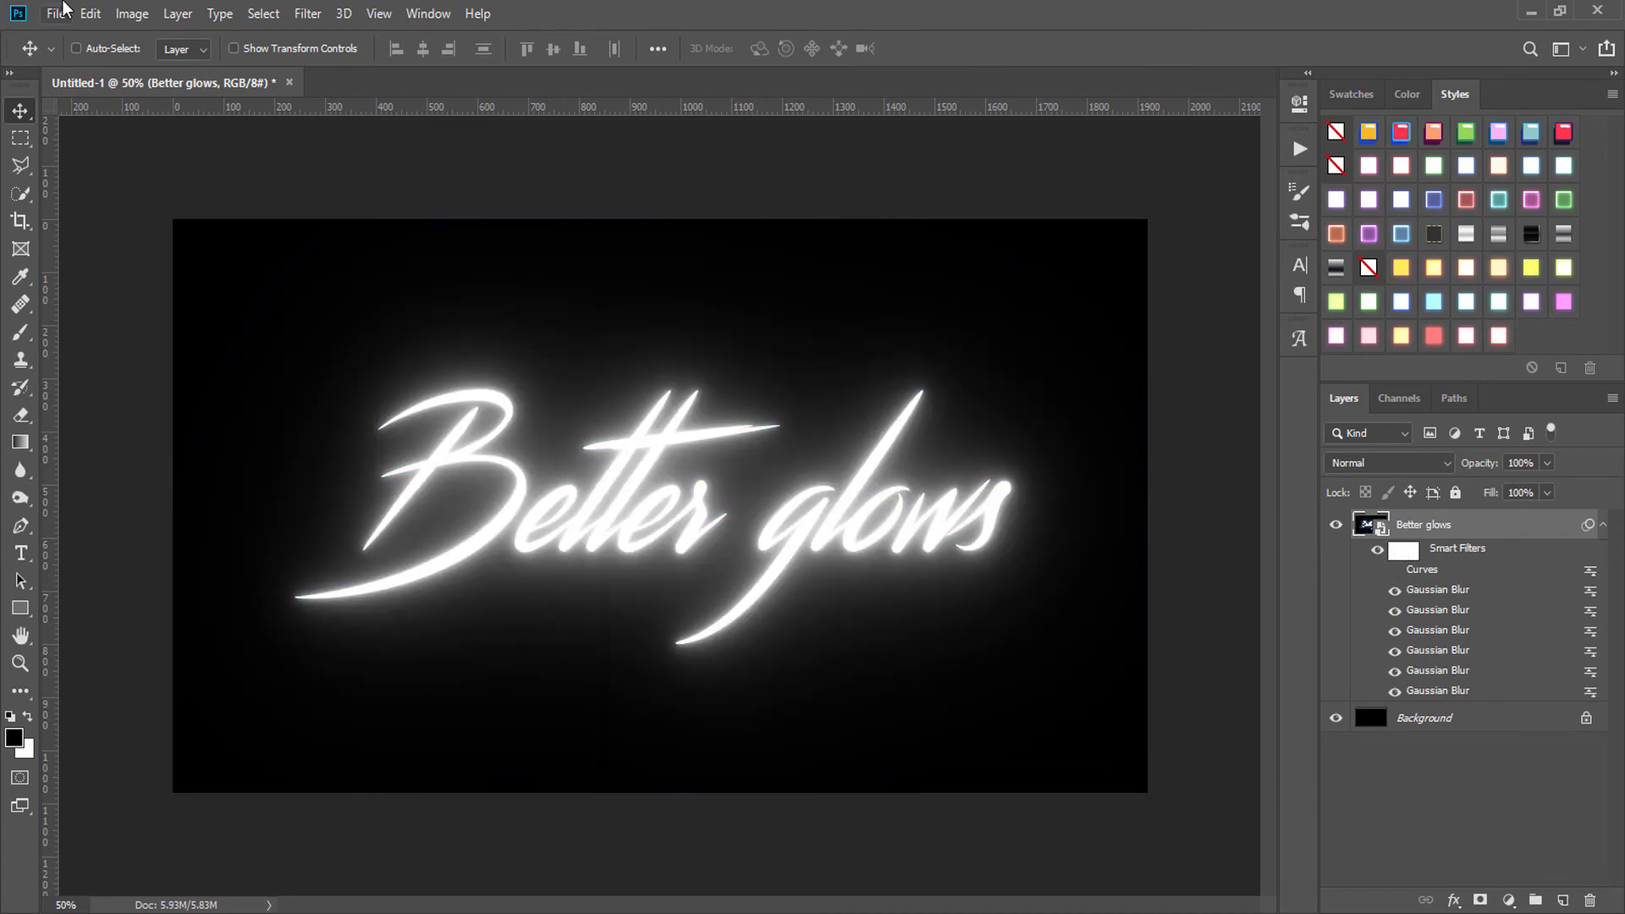
click(128, 14)
mouse_move(163, 69)
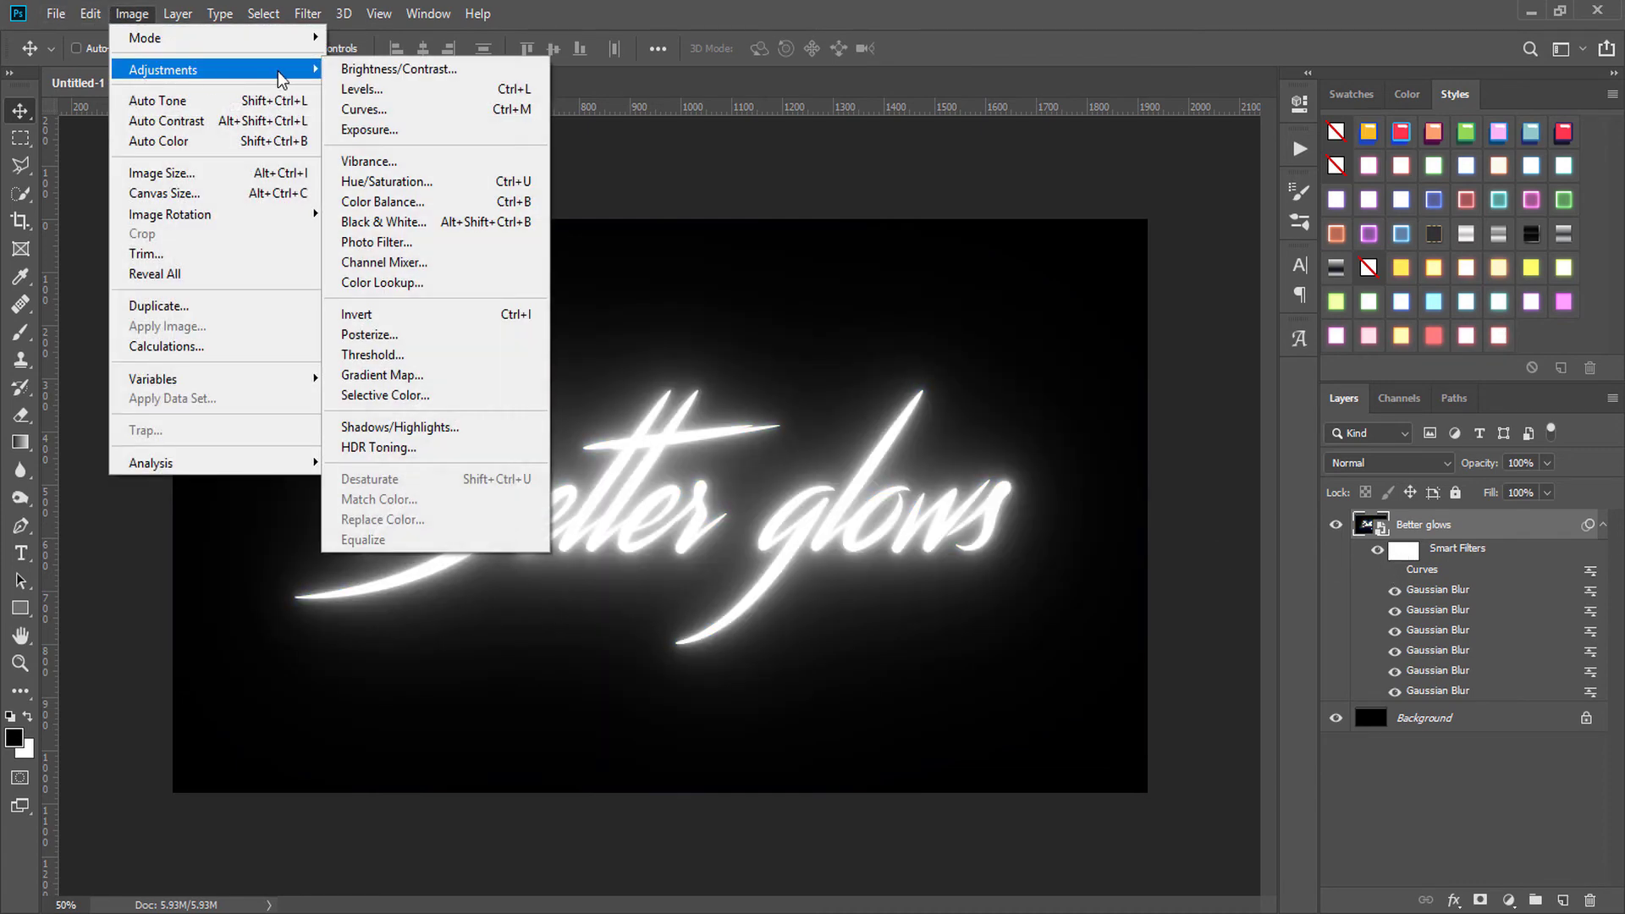
click(398, 110)
drag(900, 20, 1076, 20)
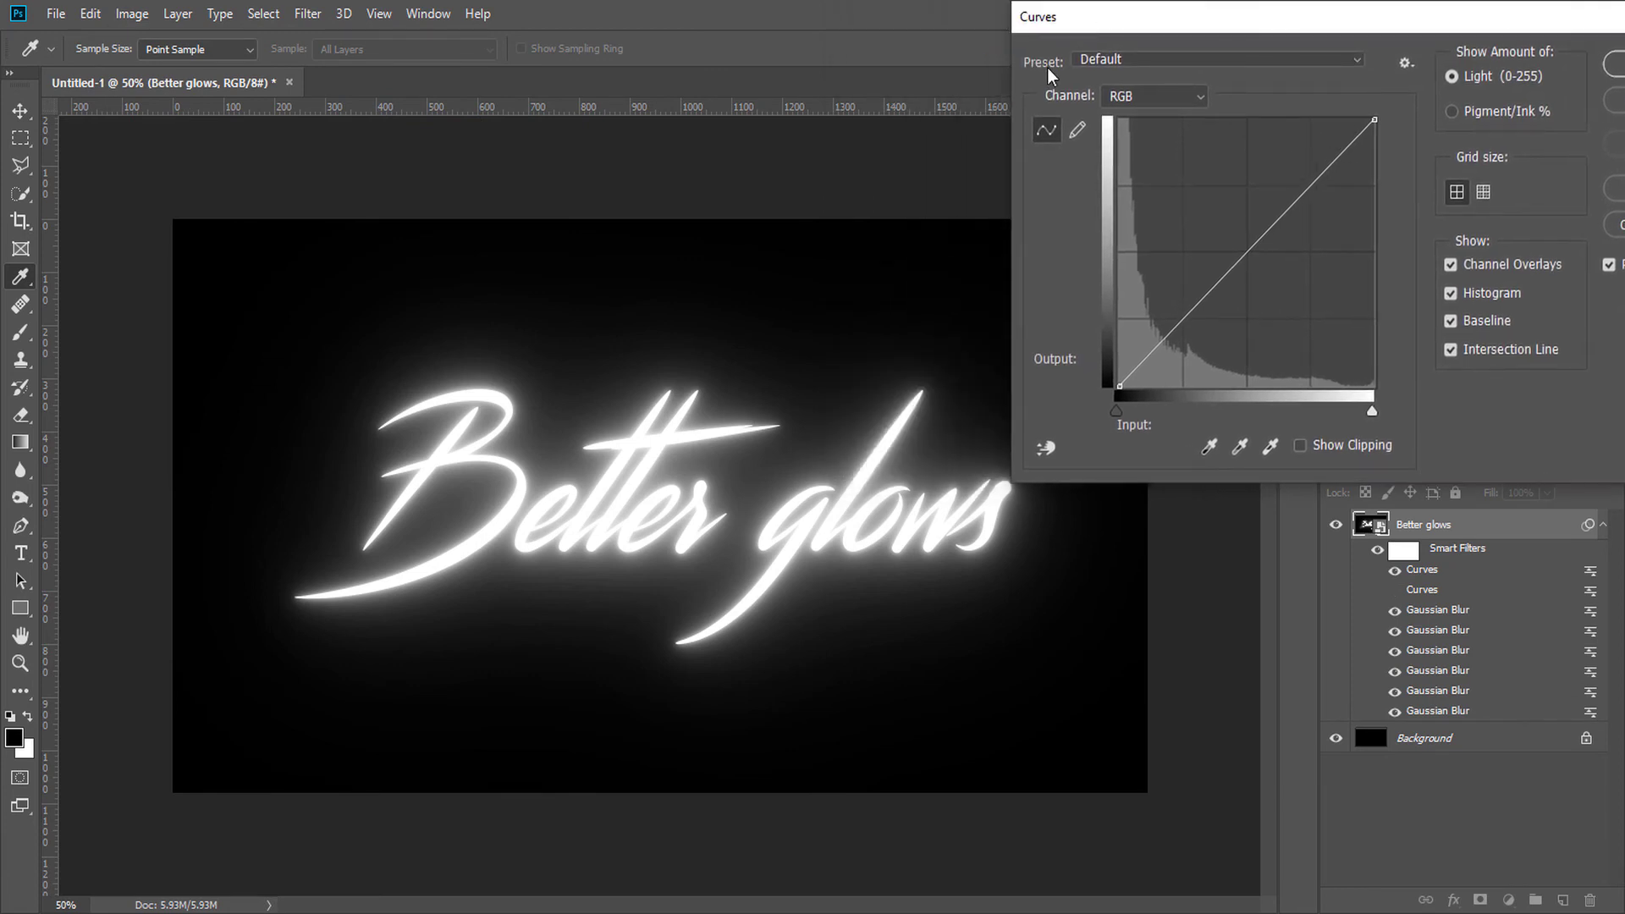
In the new Curves filter, raise the Red curve and bend the Green curve into an S-shape.
click(1147, 100)
click(1138, 119)
mouse_move(1211, 290)
mouse_down()
mouse_move(1209, 206)
mouse_move(1183, 217)
mouse_up()
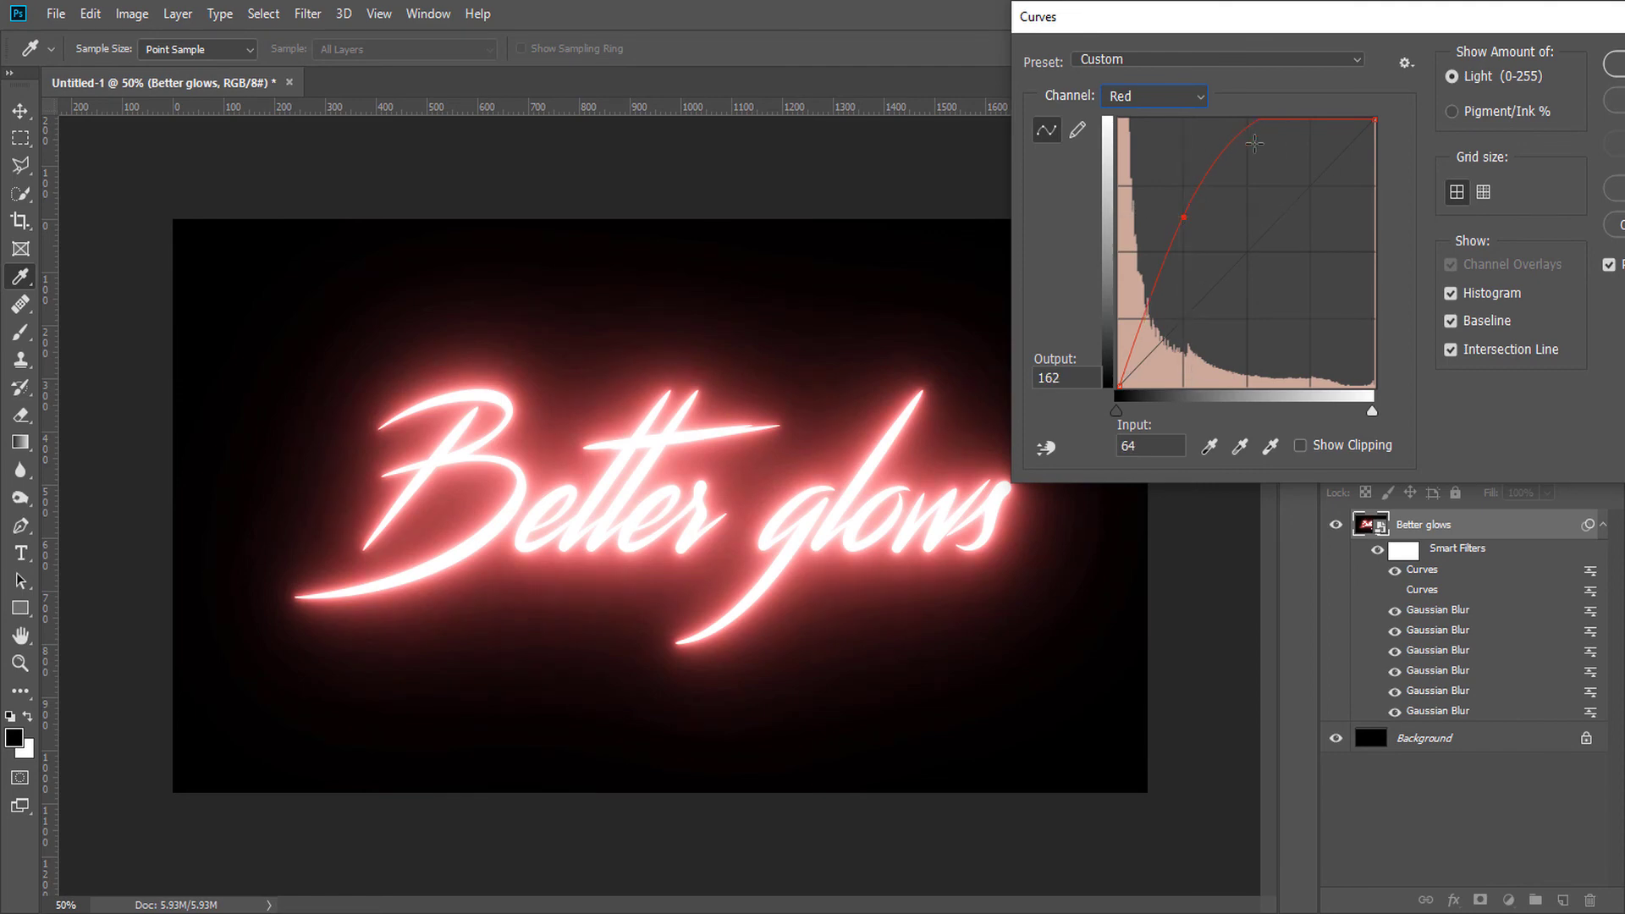
drag(1251, 129, 1250, 139)
click(1128, 96)
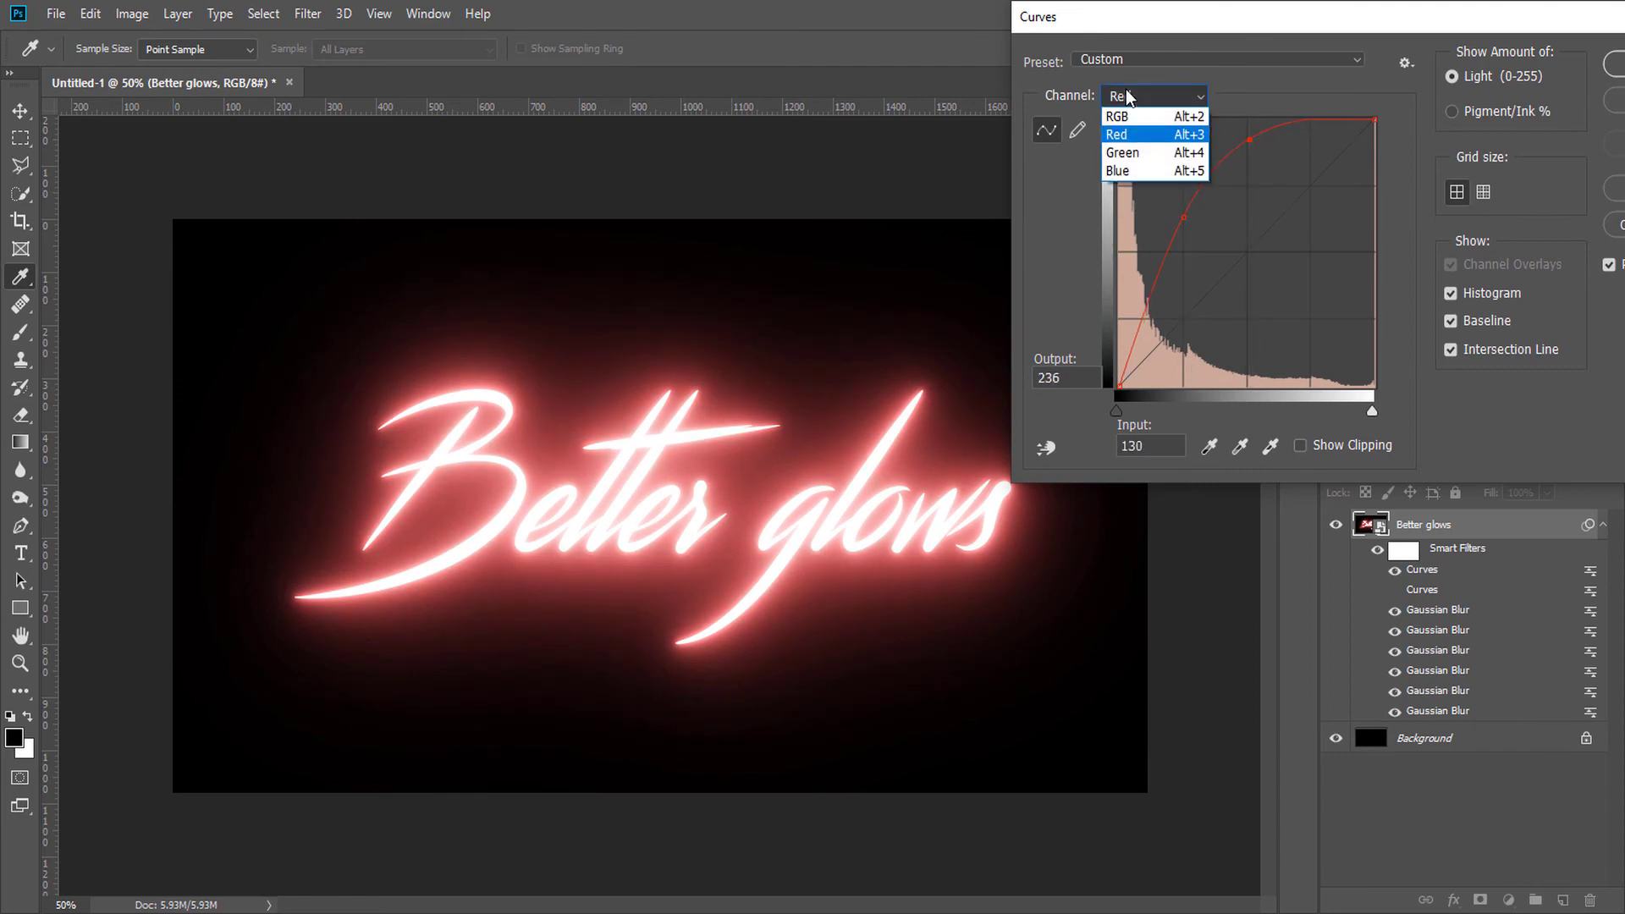
click(1128, 157)
drag(1264, 233, 1267, 188)
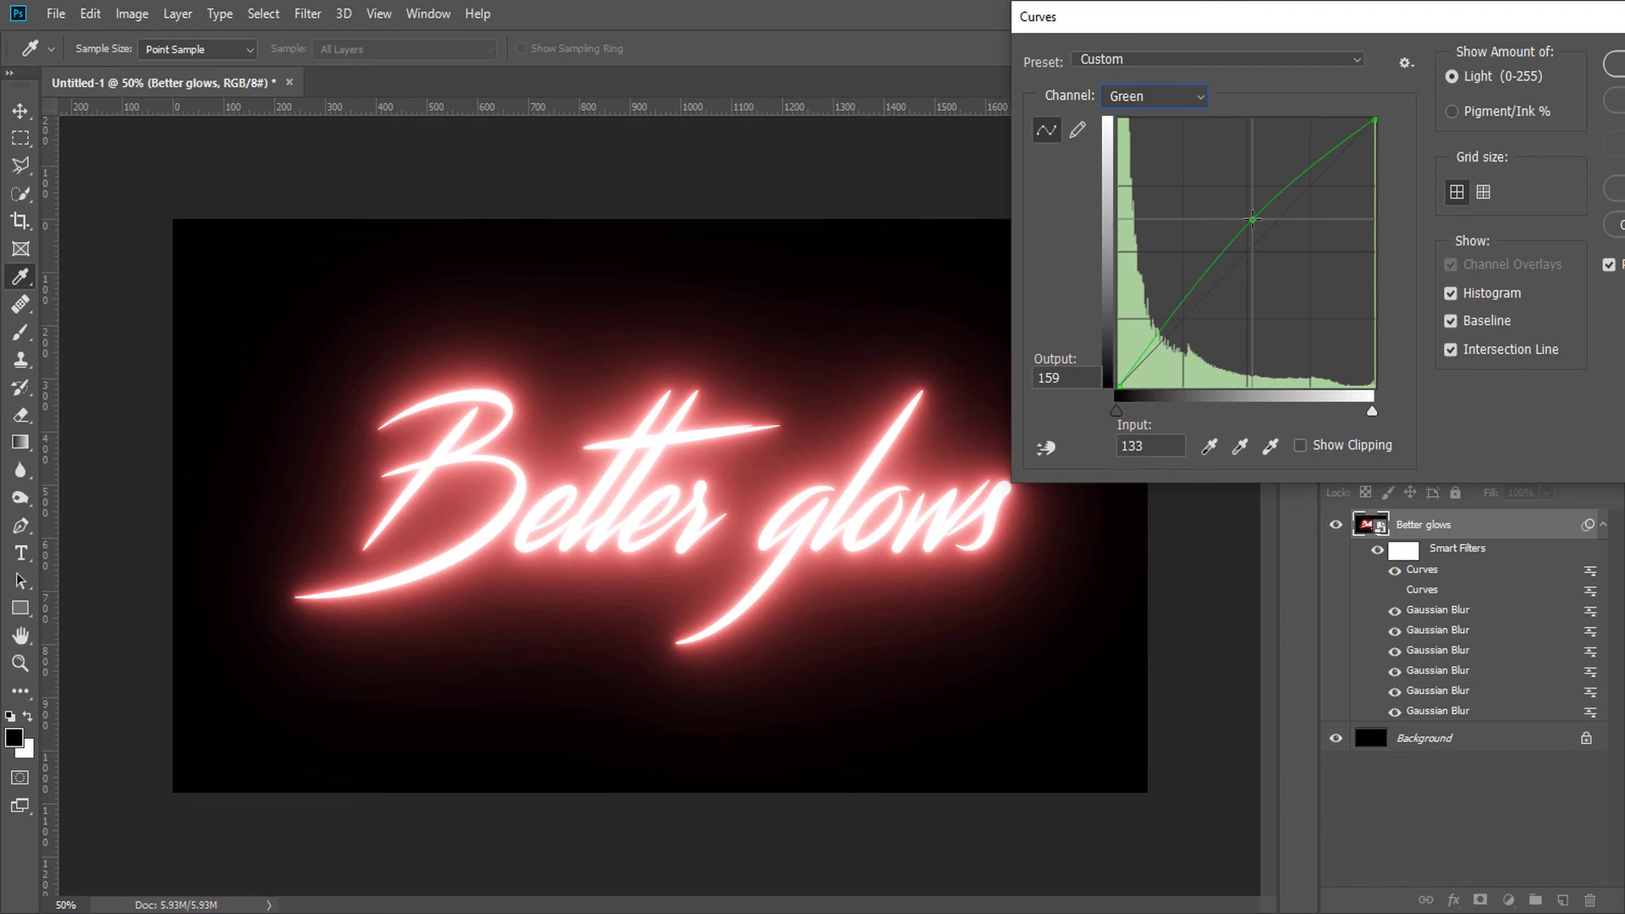
drag(1182, 292, 1175, 340)
mouse_move(1268, 186)
mouse_down()
mouse_move(1260, 271)
mouse_move(1285, 307)
mouse_up()
Refine the Green and Red curve points to push the glow toward orange.
click(1118, 104)
click(1128, 176)
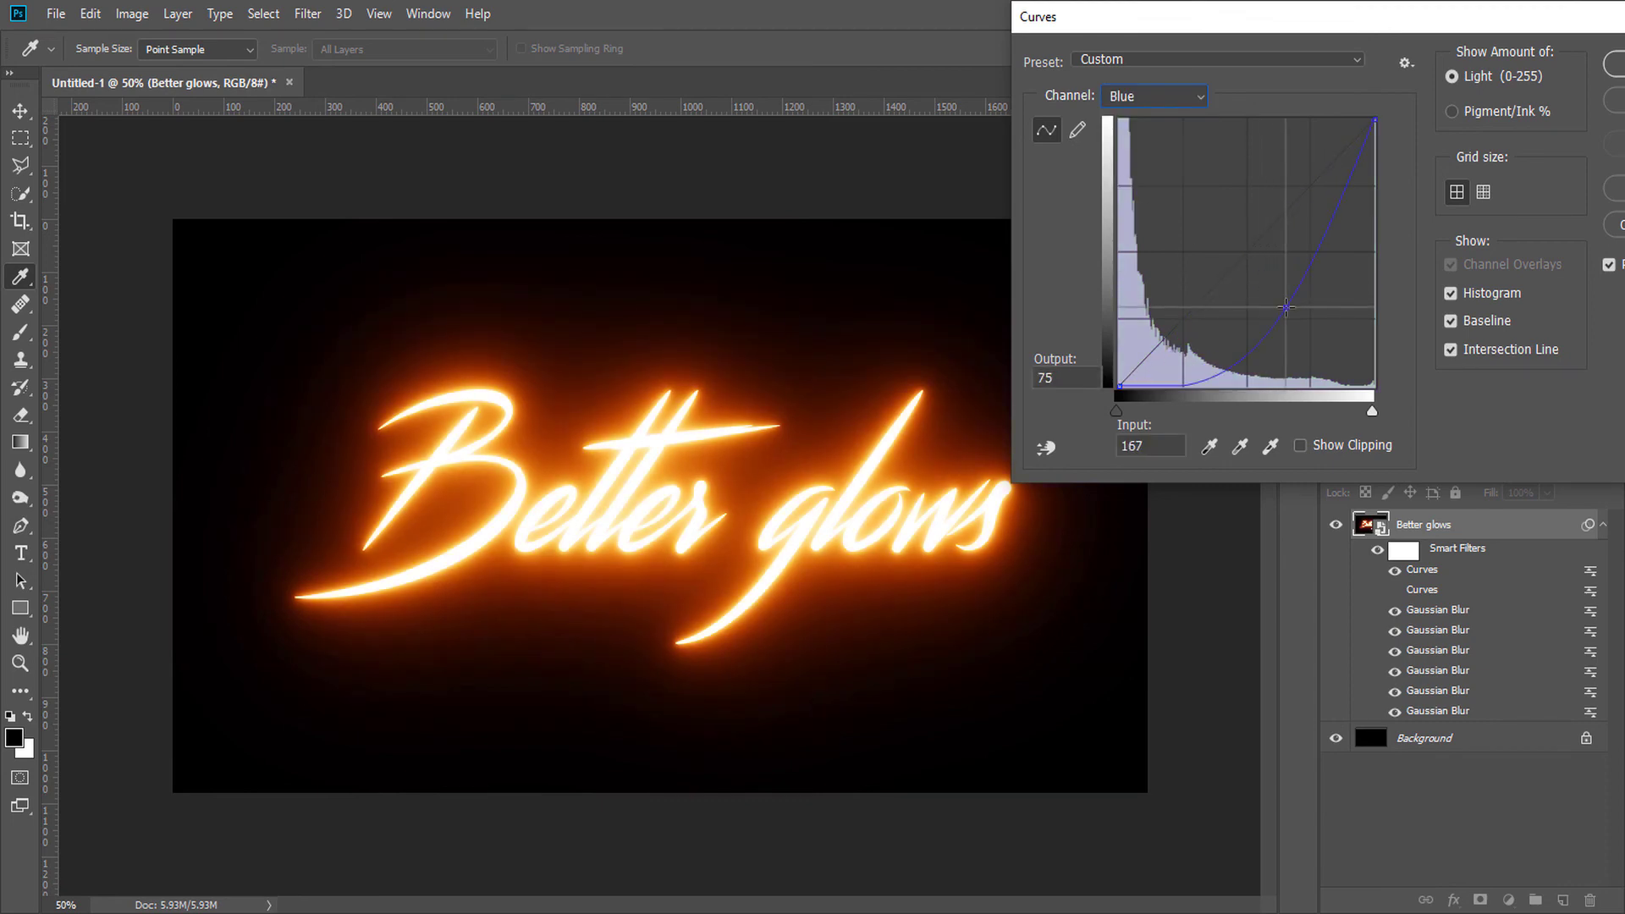
click(1155, 99)
click(1122, 127)
drag(1276, 196, 1285, 207)
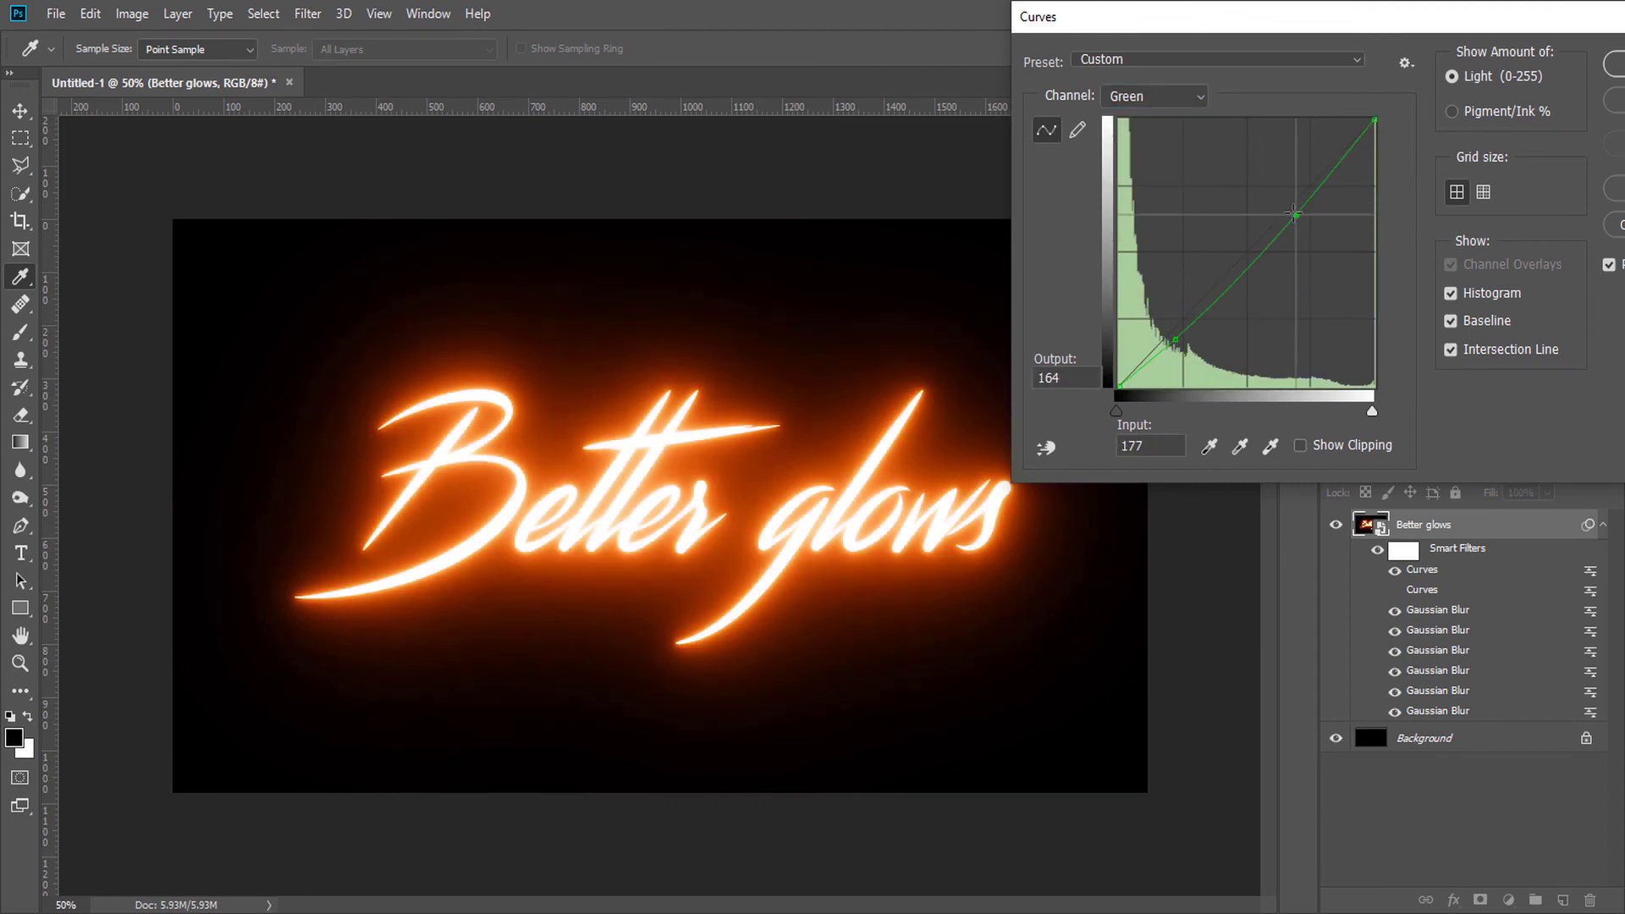
drag(1175, 339, 1184, 349)
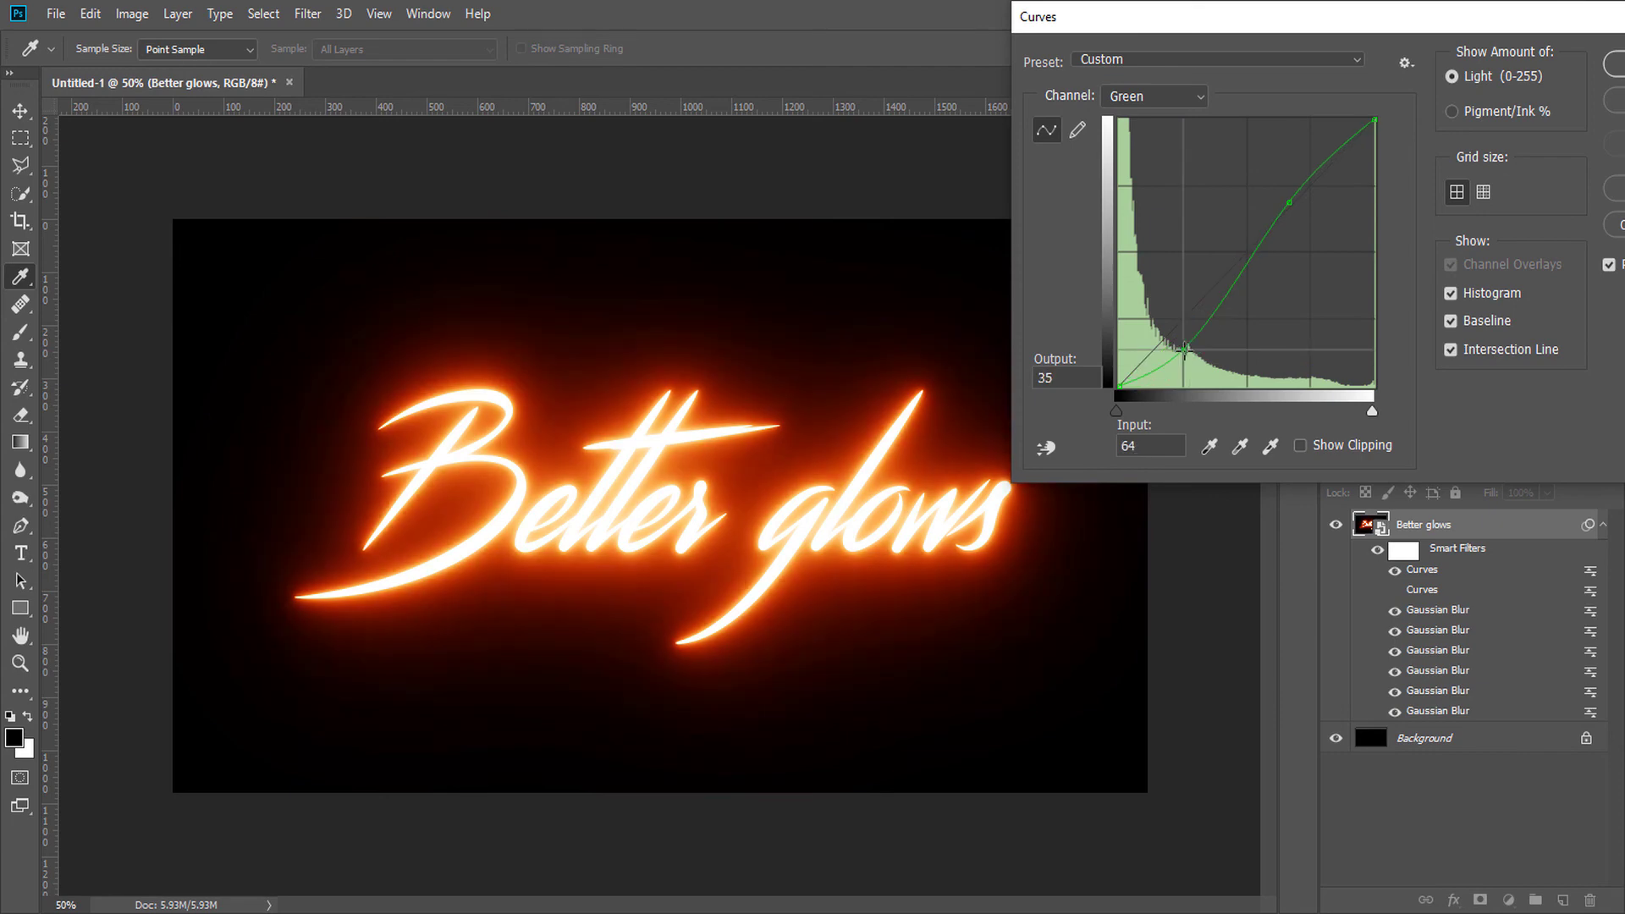
click(1125, 97)
click(1125, 135)
drag(1182, 221, 1180, 232)
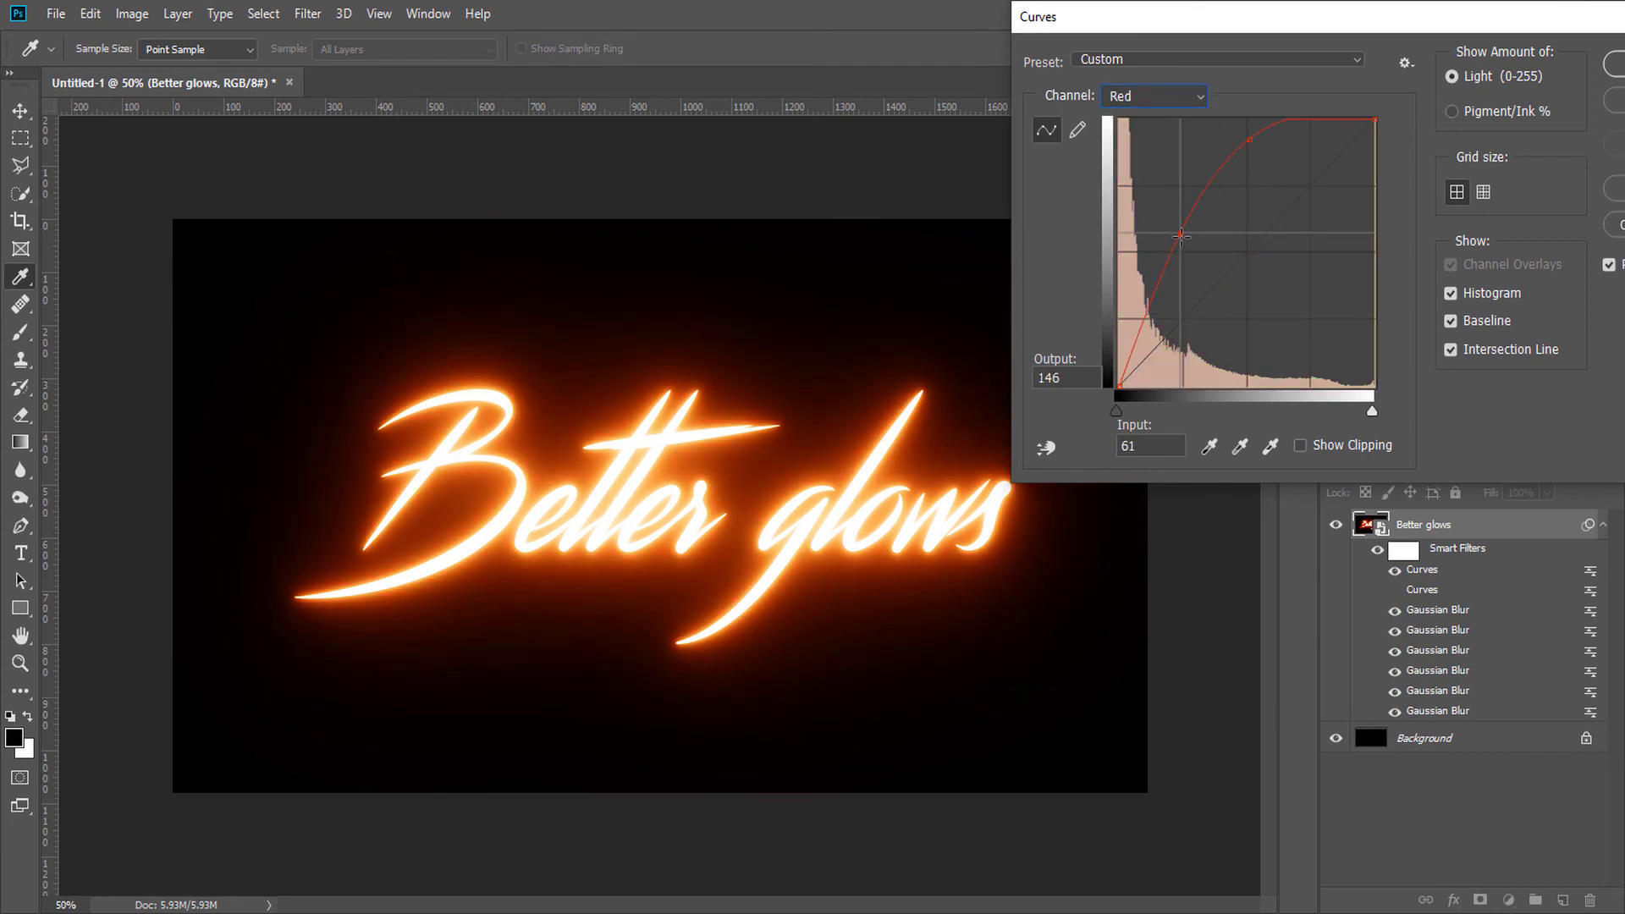
drag(1250, 139, 1262, 140)
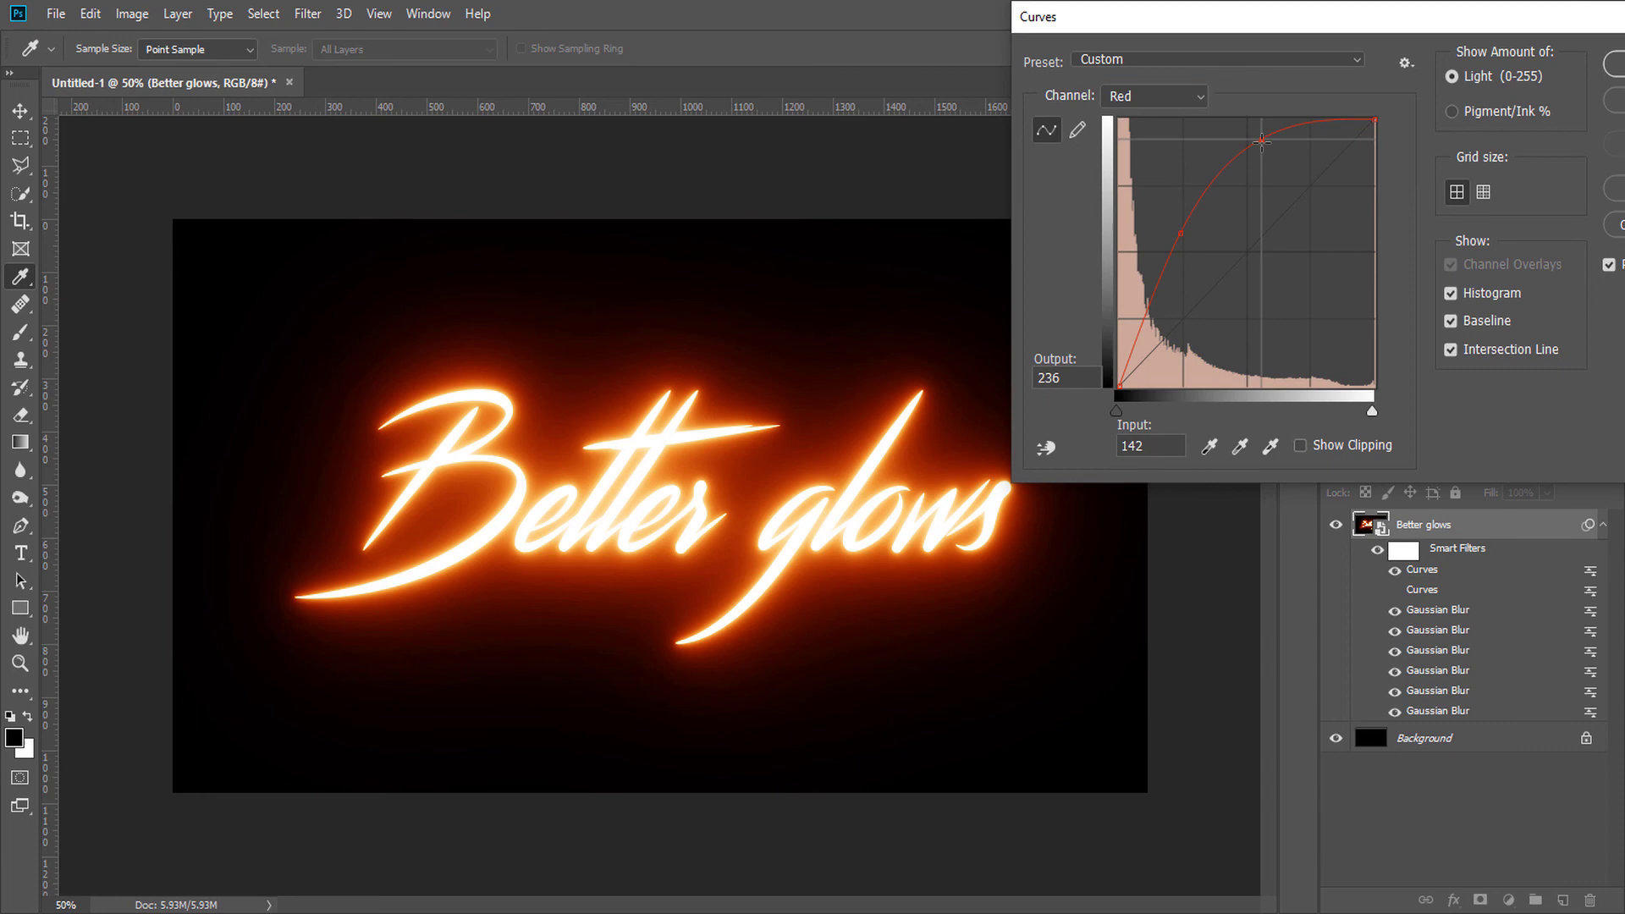
drag(1180, 233, 1181, 247)
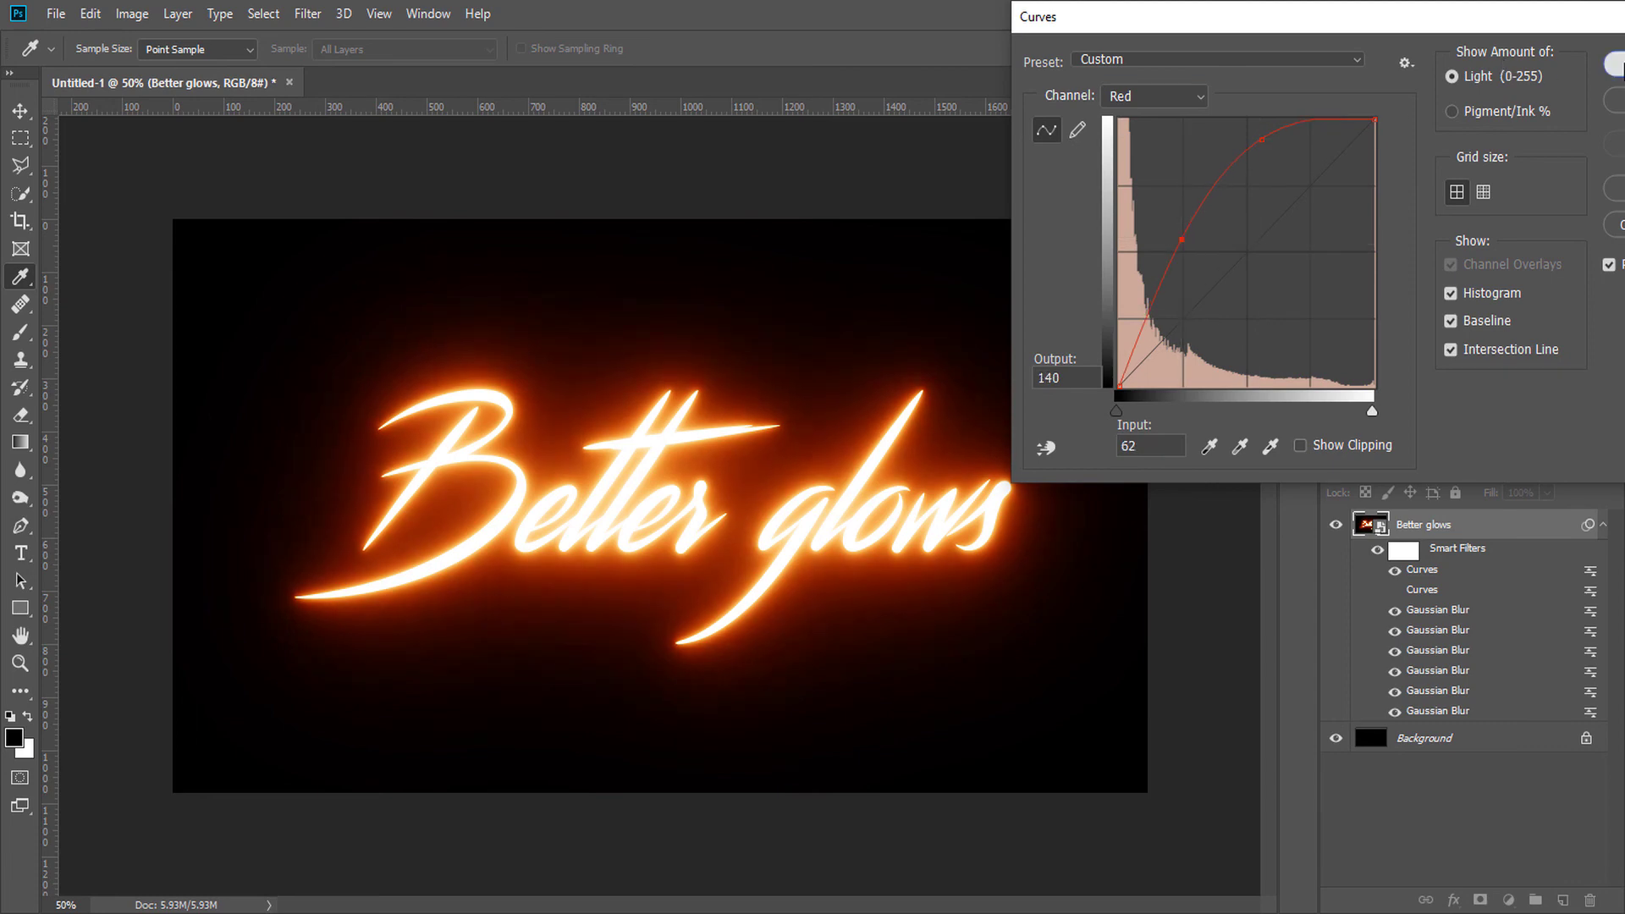
Apply the orange Curves, hide it, and turn the blue Curves filter back on.
click(1612, 64)
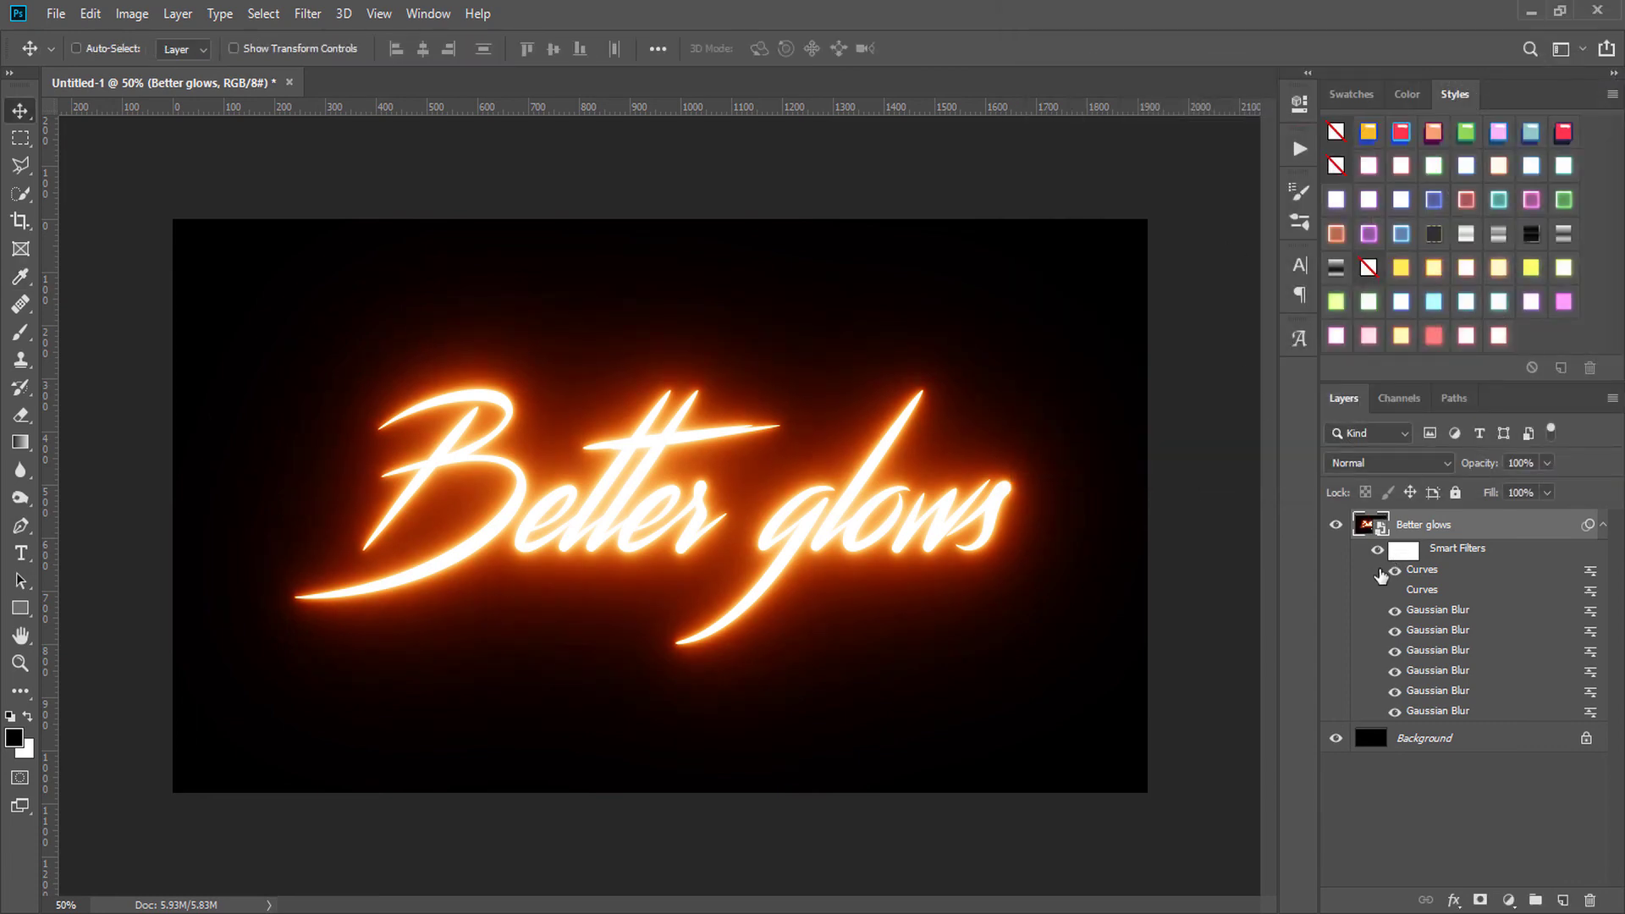
click(1394, 571)
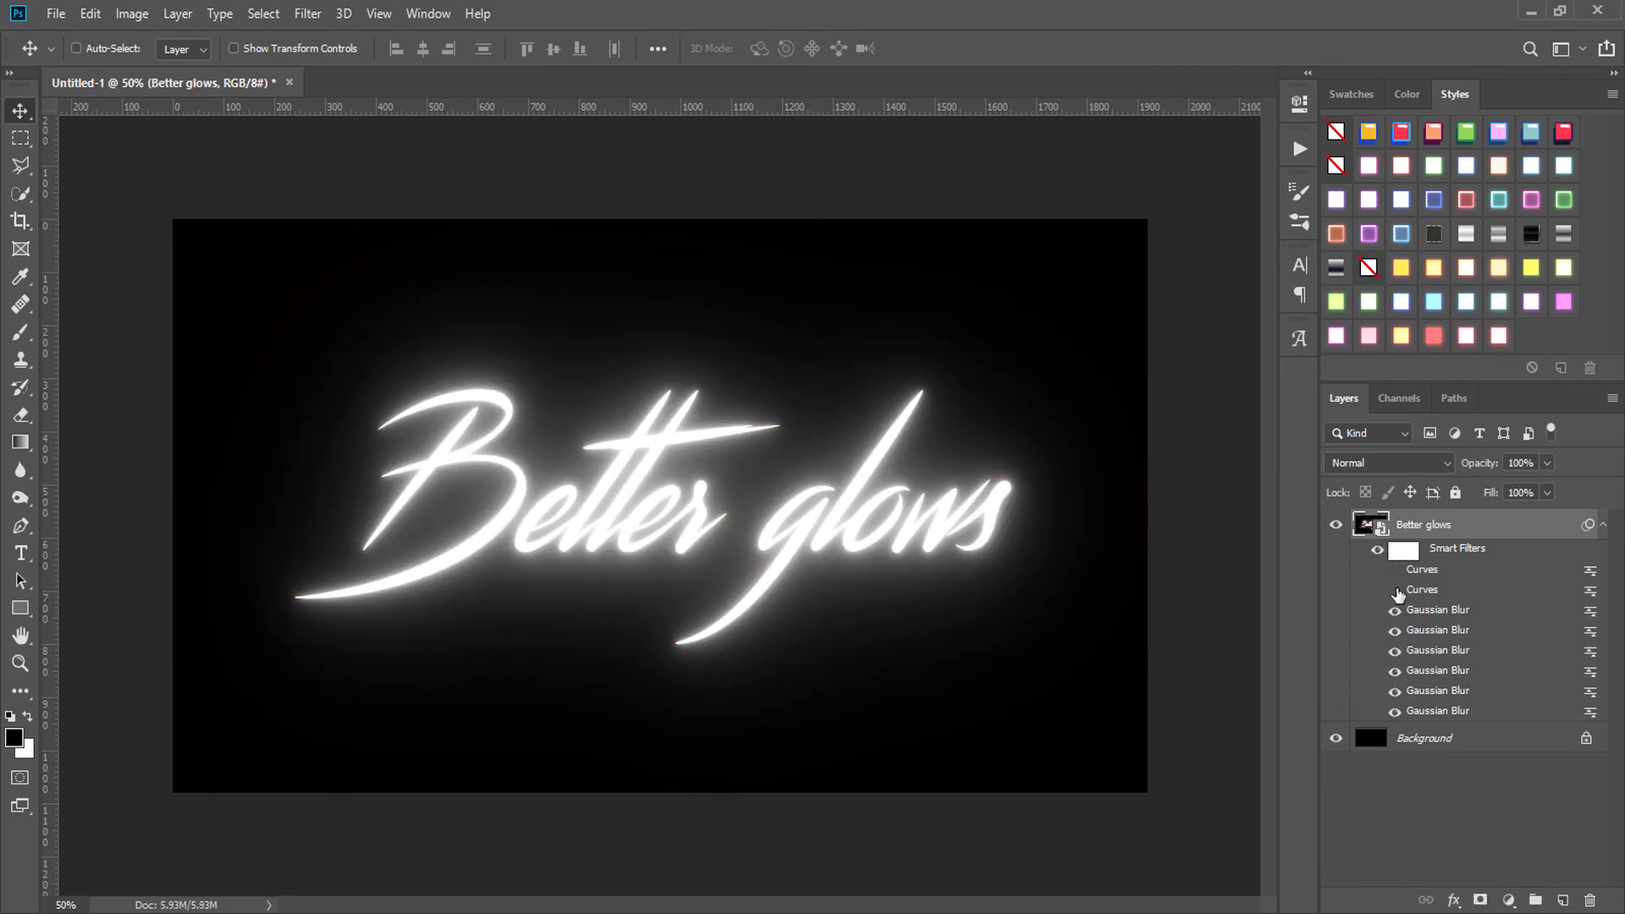
click(1395, 591)
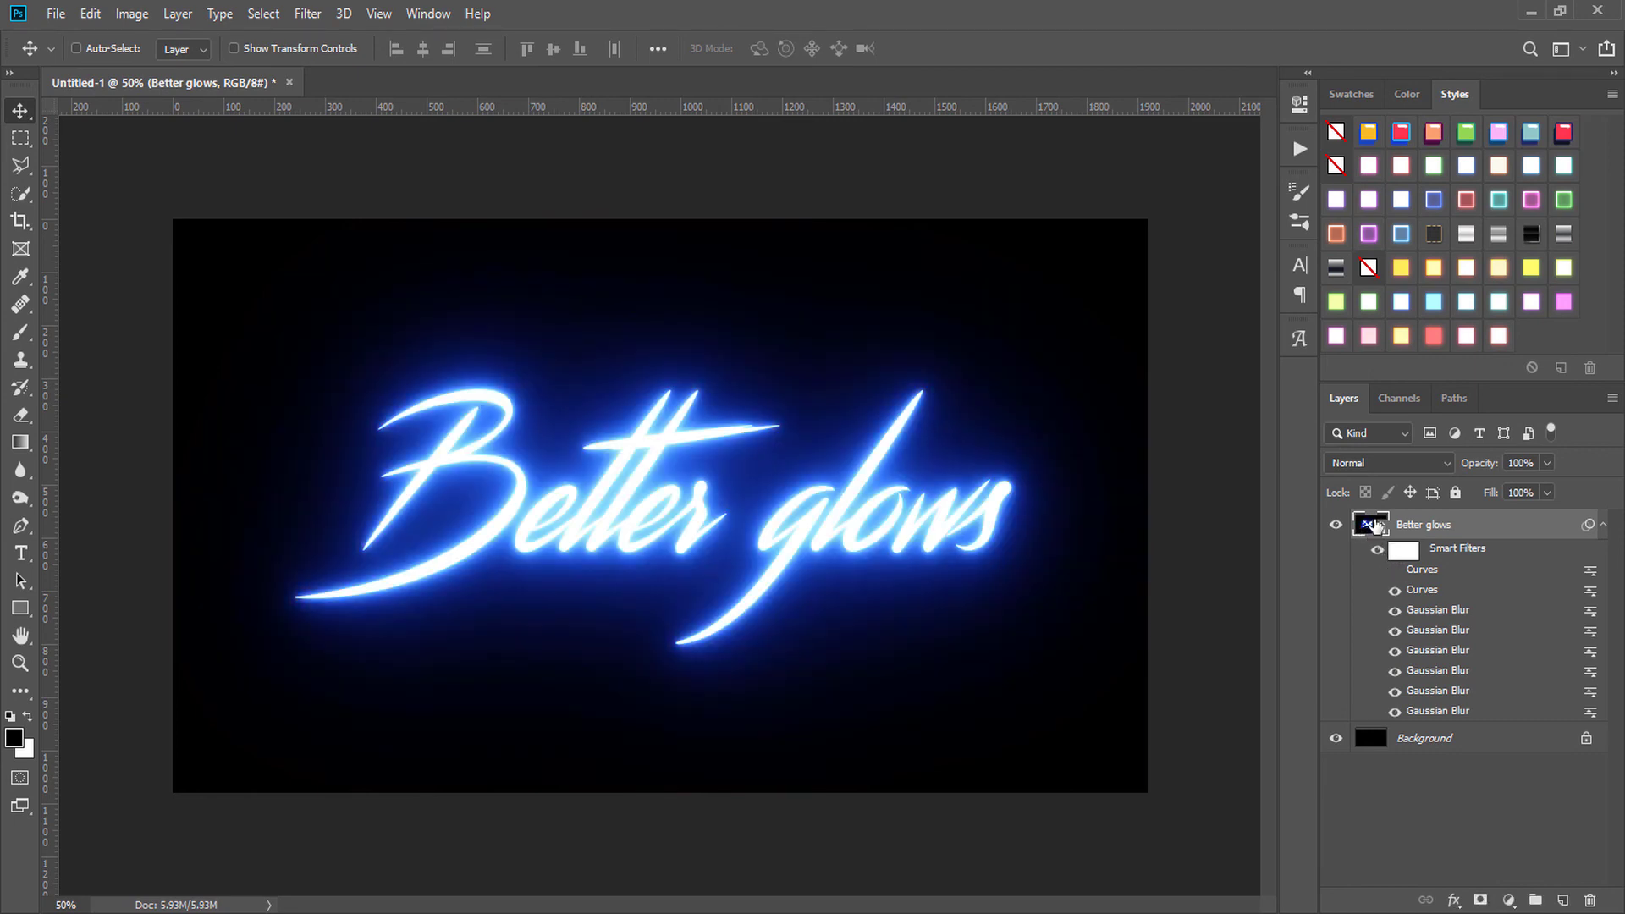
Inside the Better glows smart object, duplicate the text layer and hide the original.
double_click(1375, 526)
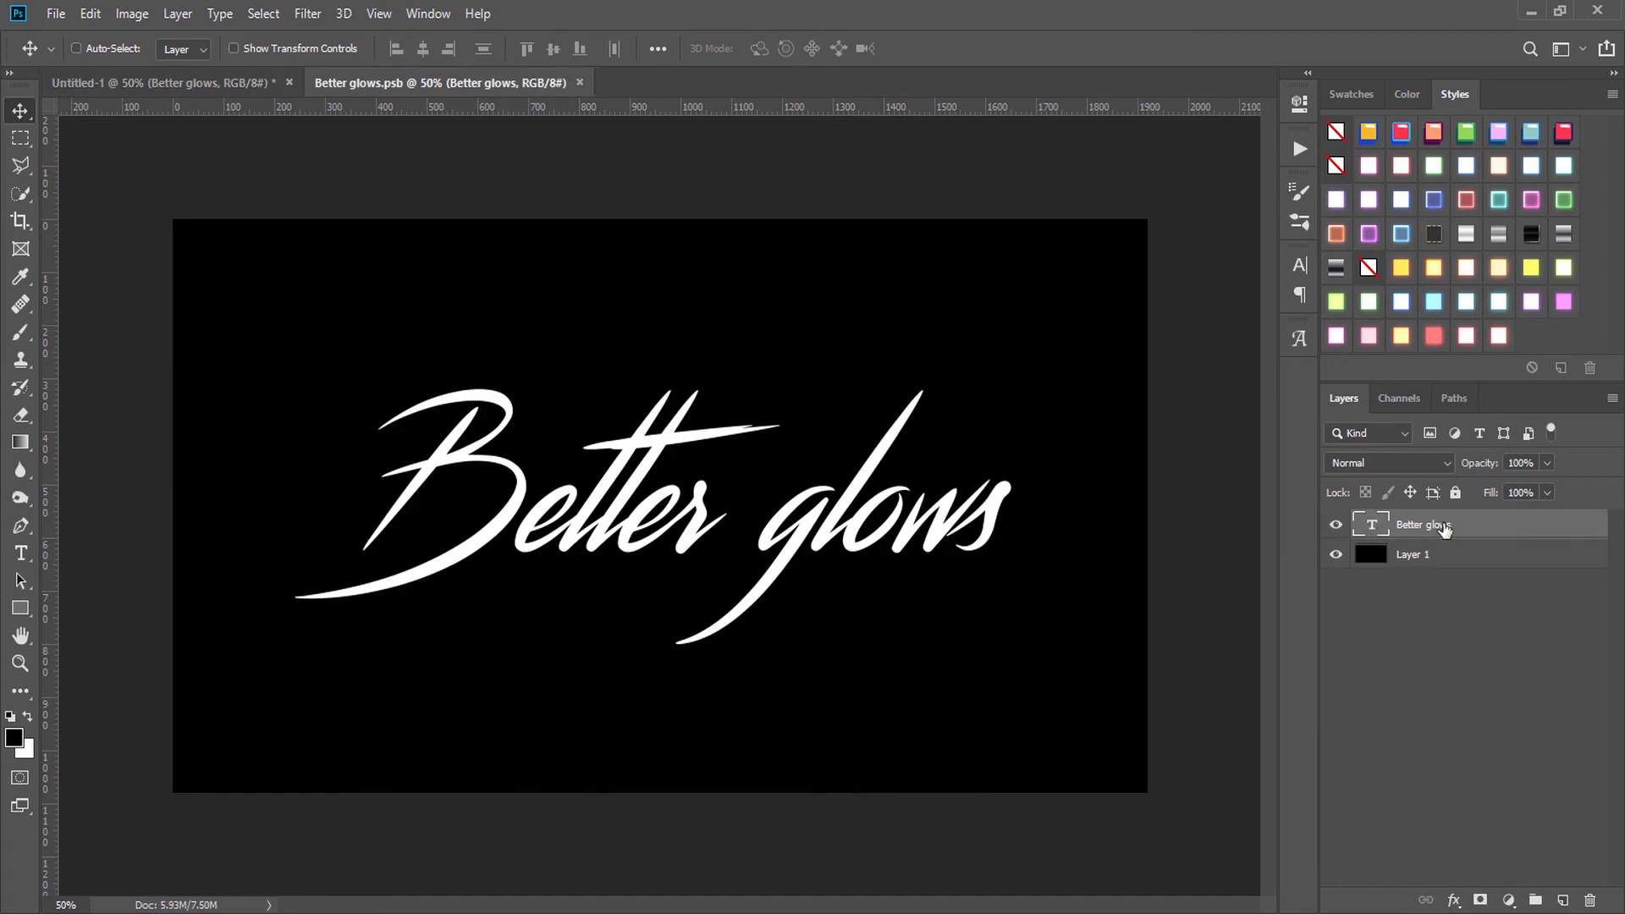
key(ctrl+j)
click(1335, 555)
Retype the copy as 'Change me', shift it left to recentre, and close the contents.
double_click(1372, 524)
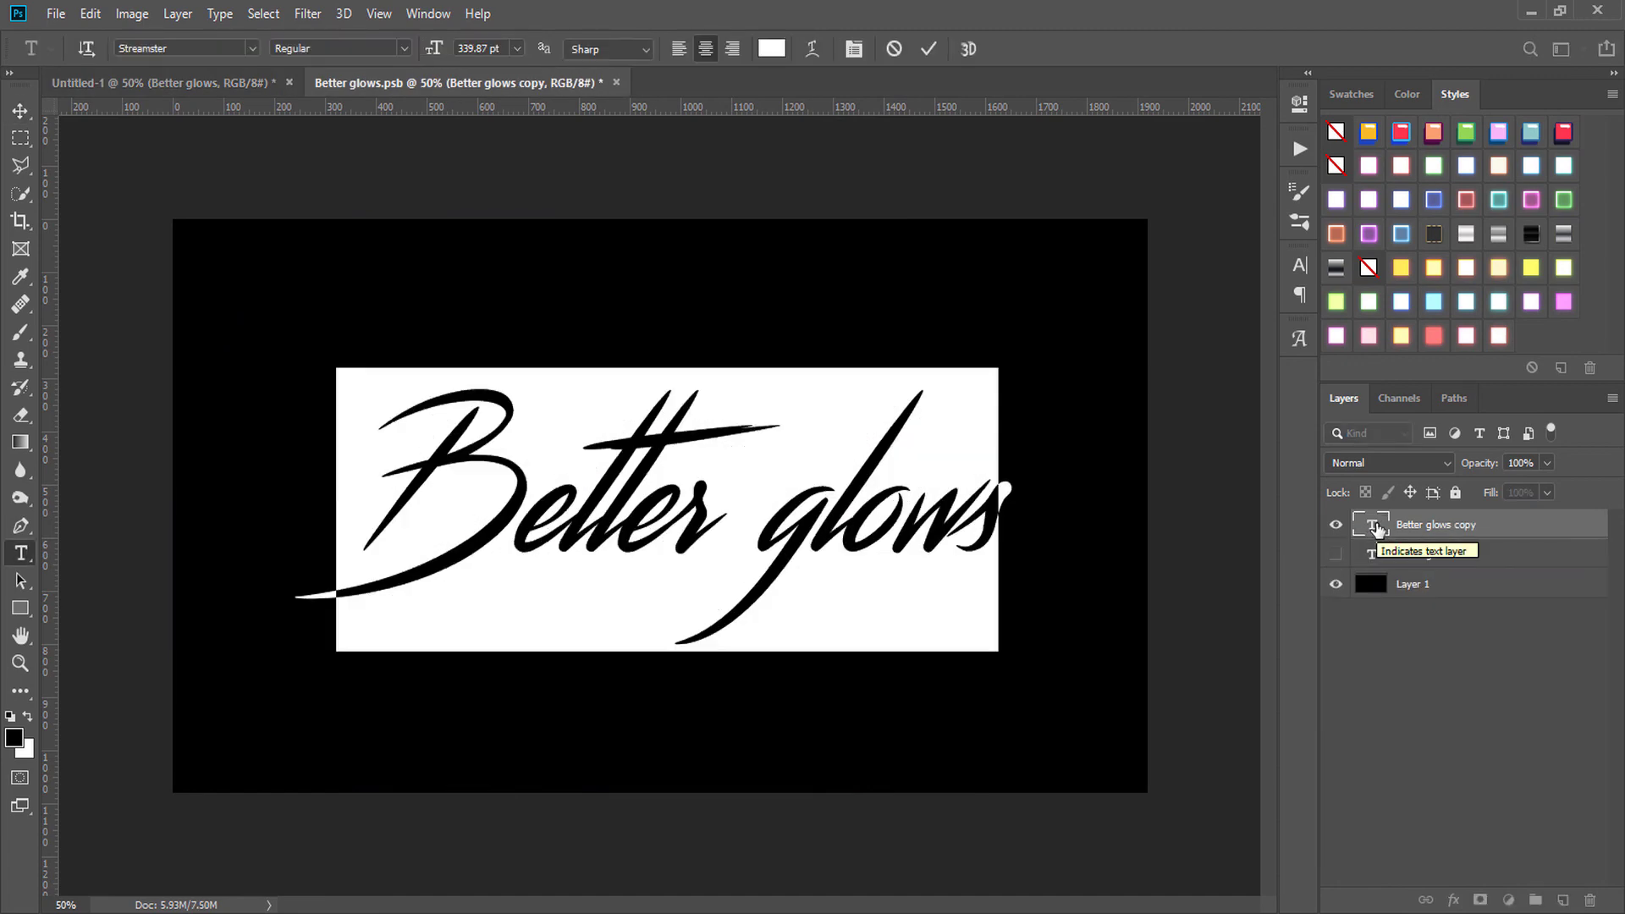
text(Change me)
key(ctrl+Return)
key(v)
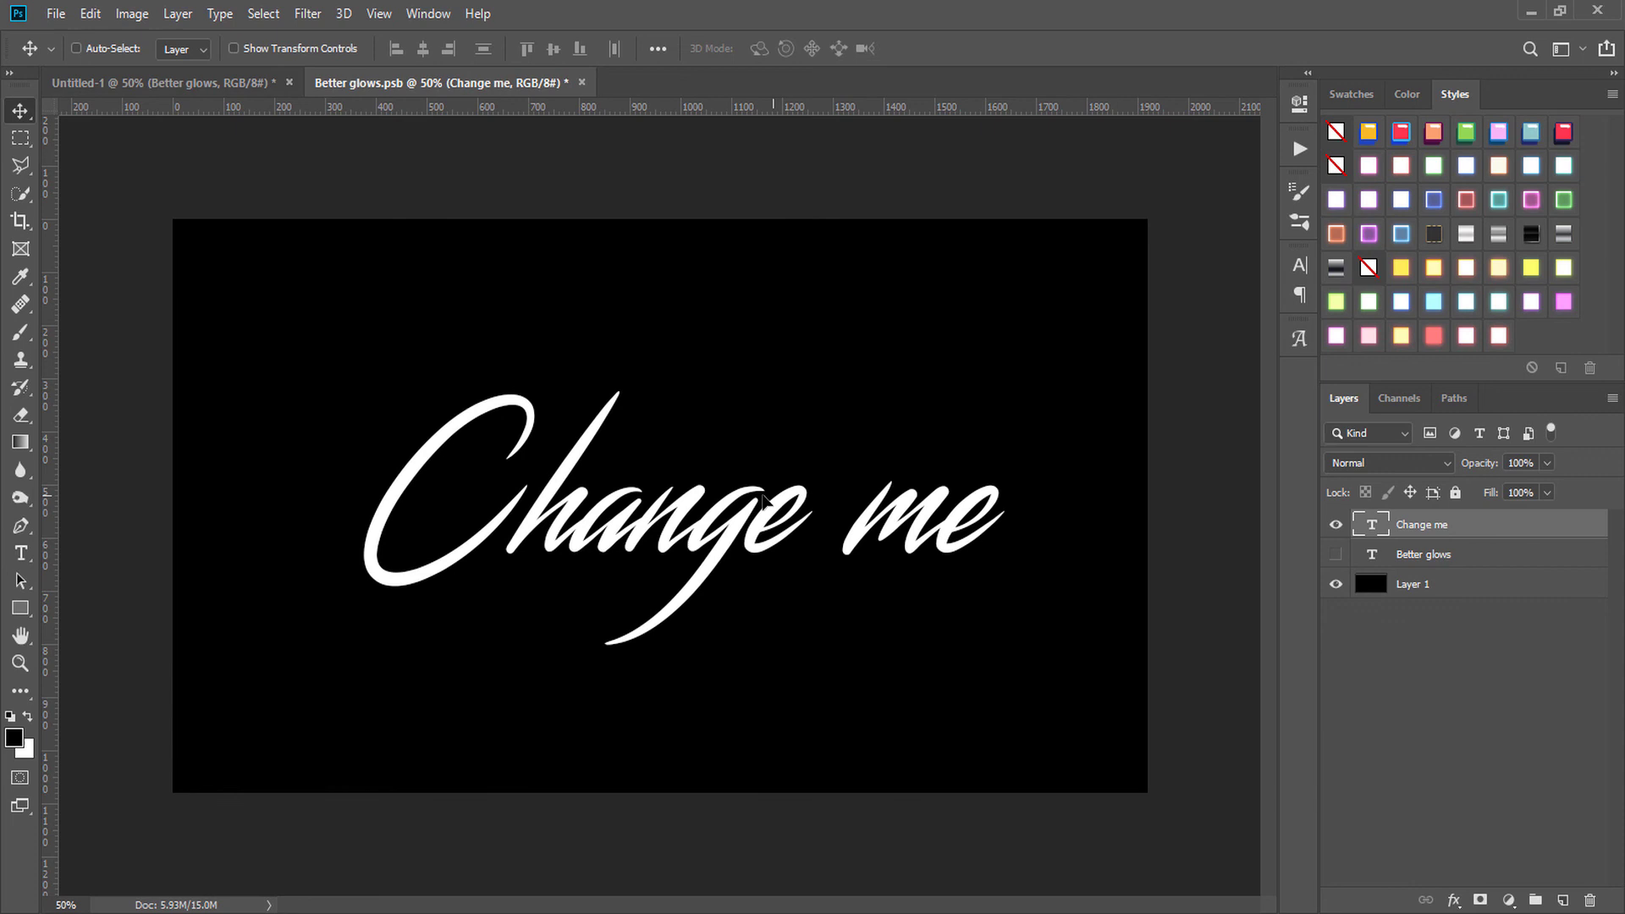
drag(764, 499, 732, 497)
click(582, 83)
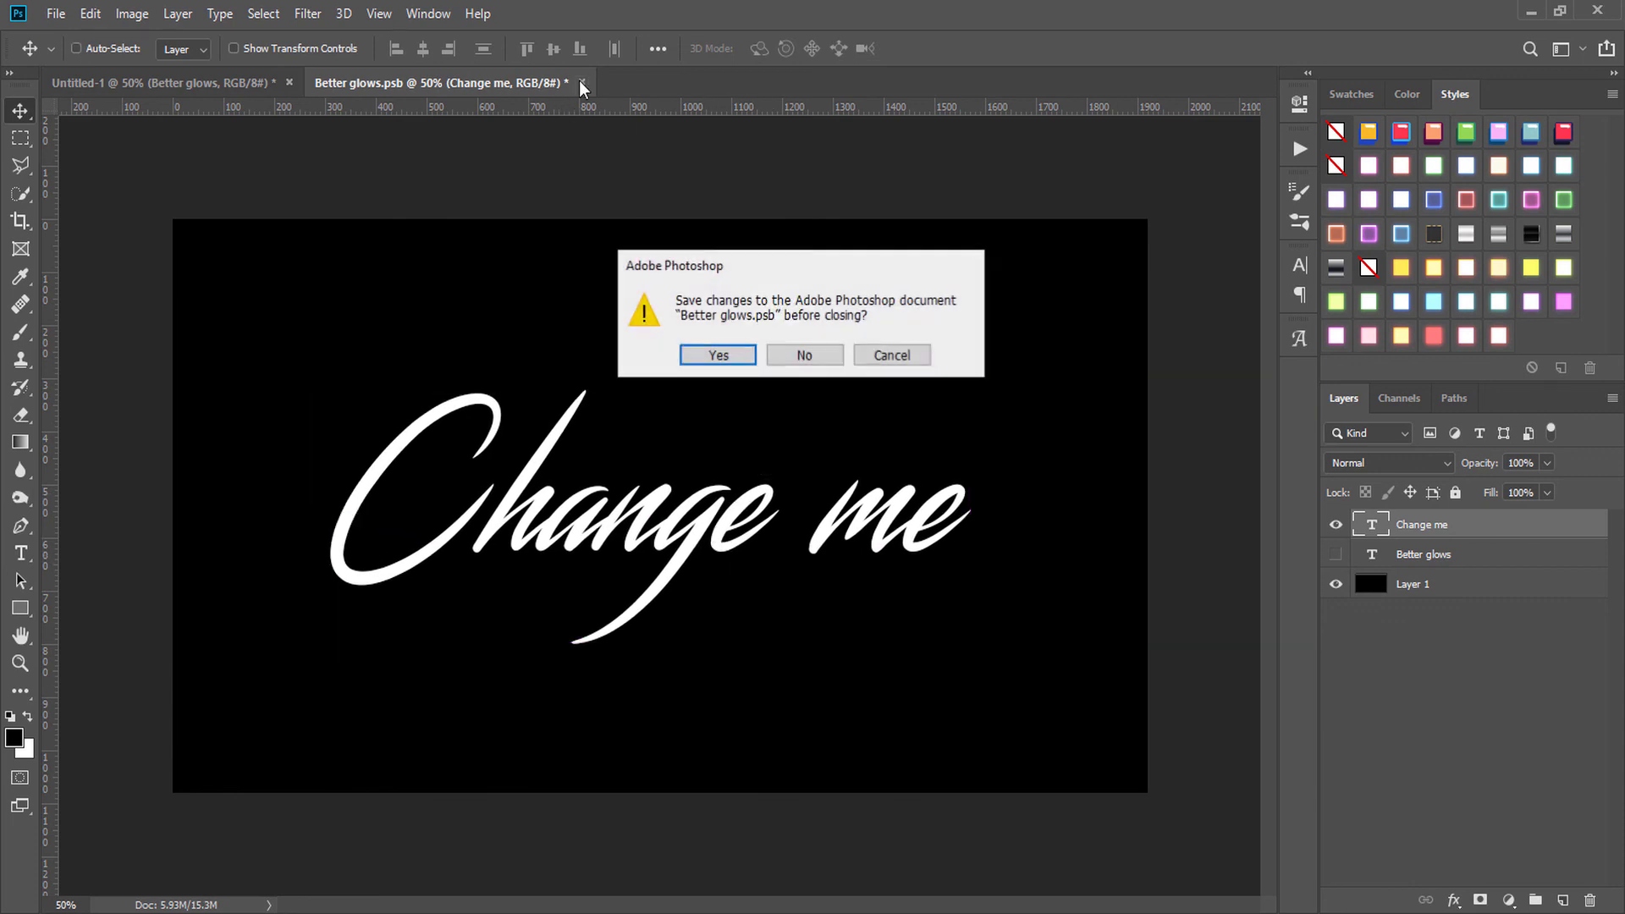
Save the Better glows.psb edits so Untitled-1 shows 'Change me' glowing blue.
click(719, 357)
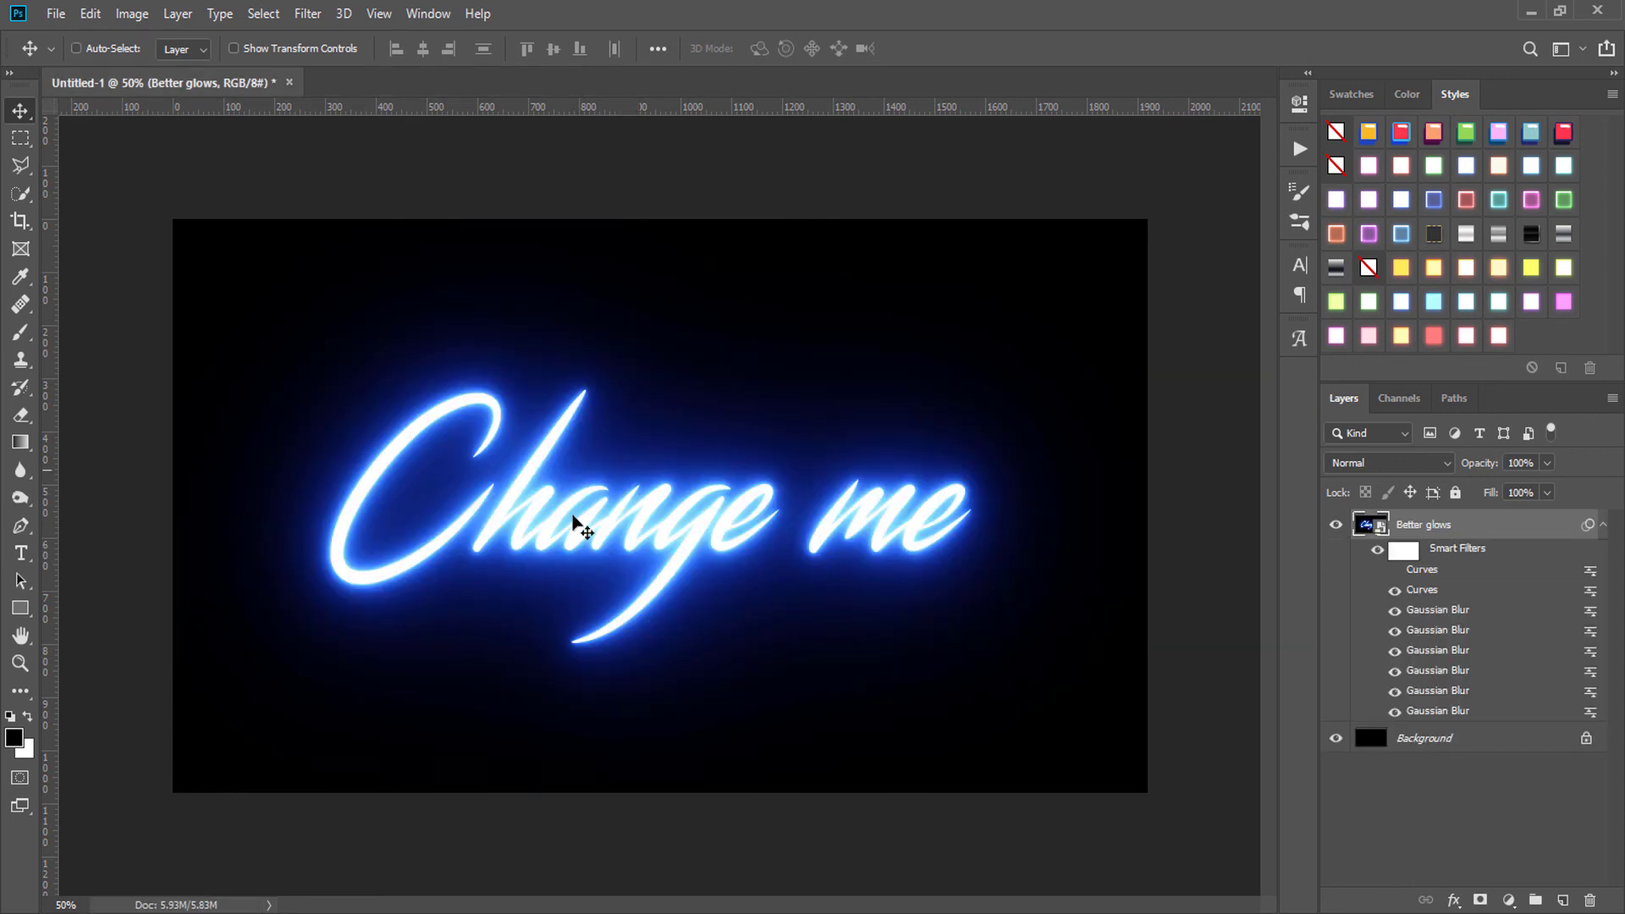